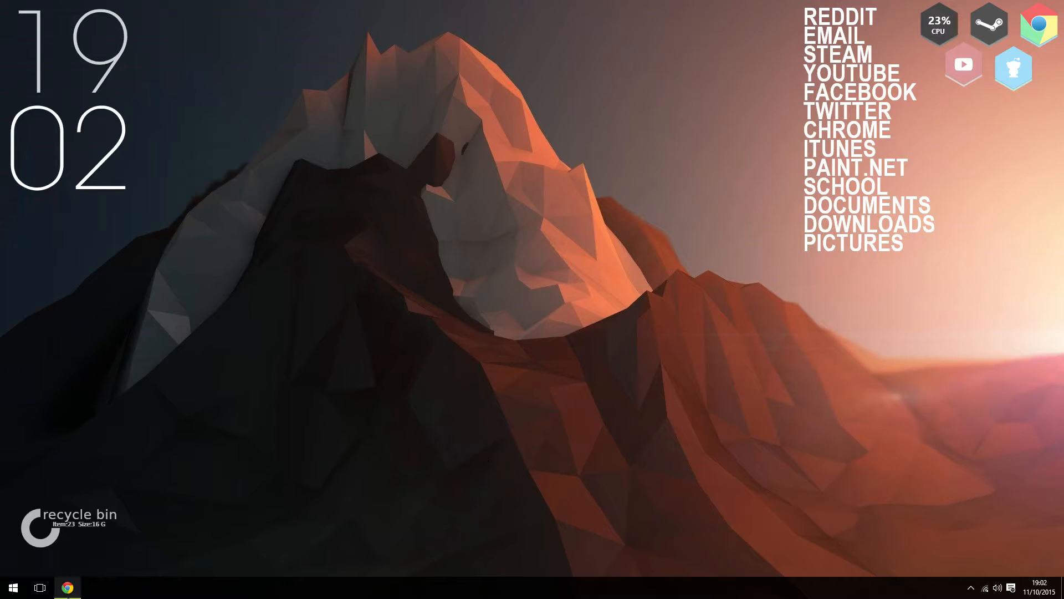
- Switch to Chrome and download QuickBMS generic files extractor and reimporter 0.6.7a from the QuickBMS page
{"action": "mouse_move", "coordinate": [68, 593]}
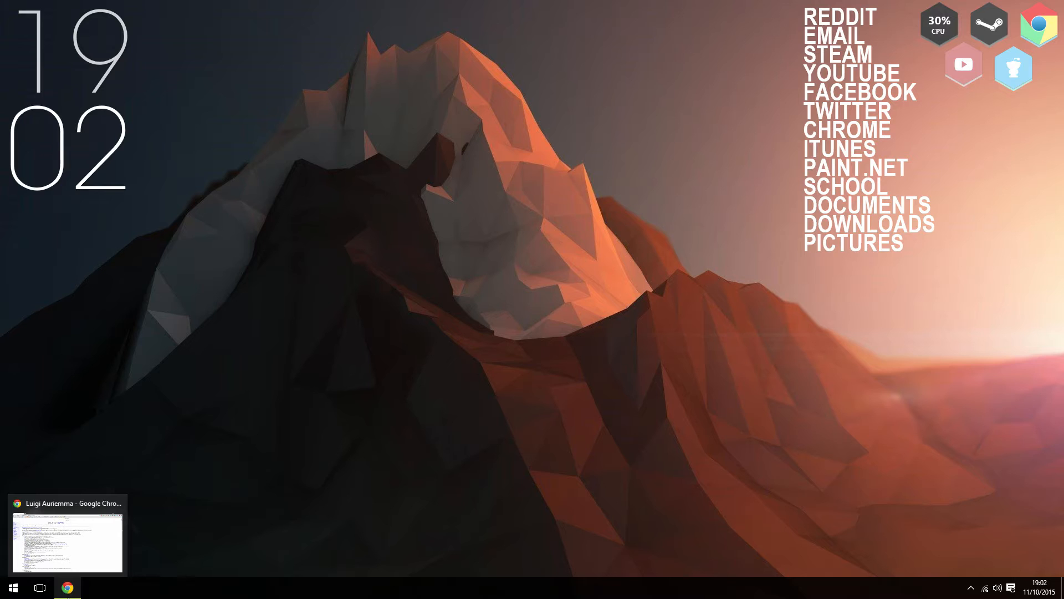
{"action": "left_click", "coordinate": [68, 590]}
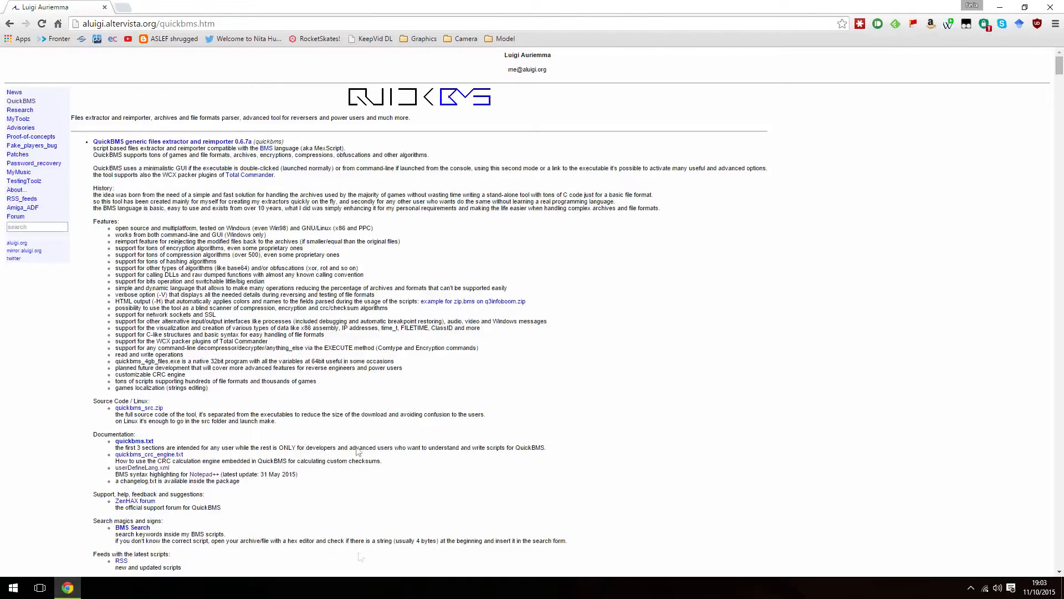
{"action": "left_click", "coordinate": [191, 143]}
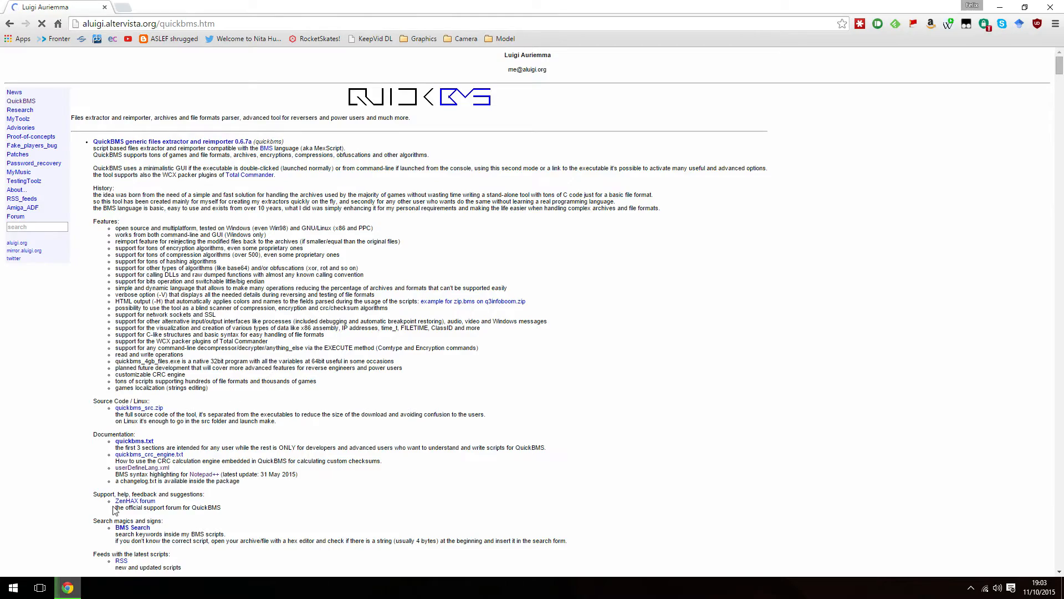
- Save the Vision 8 engine .v ZIP decrypter script as vision8.bms in the BMS folder under Documents
{"action": "scroll", "coordinate": [115, 510], "scroll_direction": "down", "scroll_amount": 7}
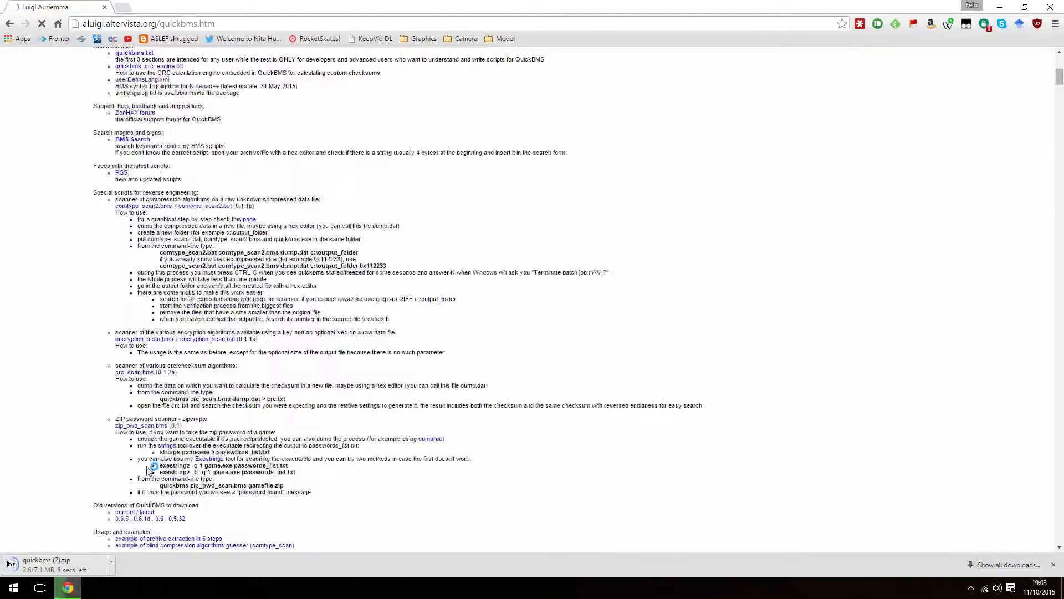
{"action": "scroll", "coordinate": [204, 440], "scroll_direction": "down", "scroll_amount": 3}
{"action": "scroll", "coordinate": [206, 421], "scroll_direction": "down", "scroll_amount": 20}
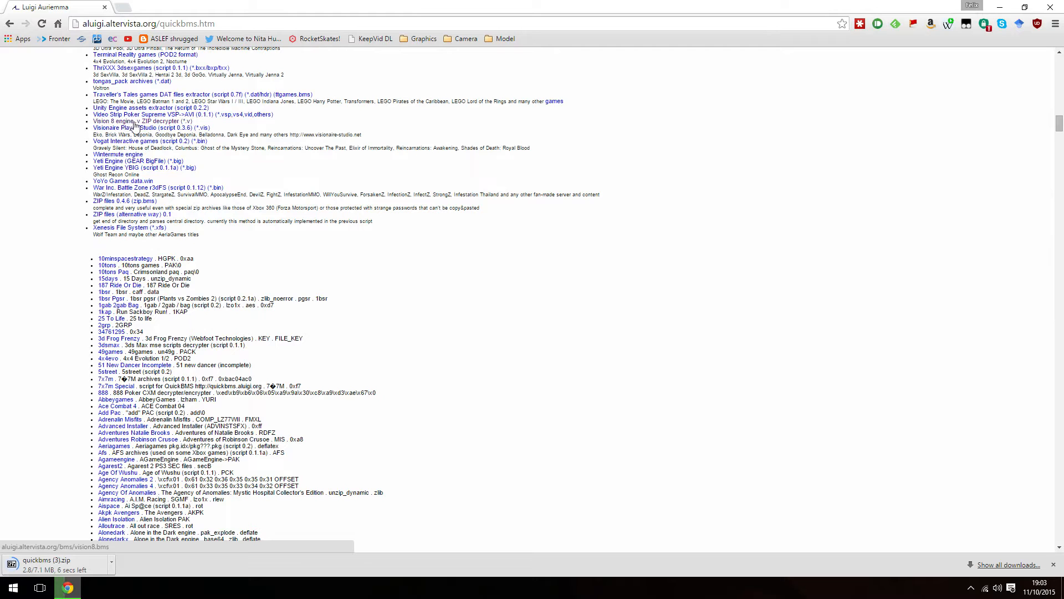
{"action": "right_click", "coordinate": [142, 126]}
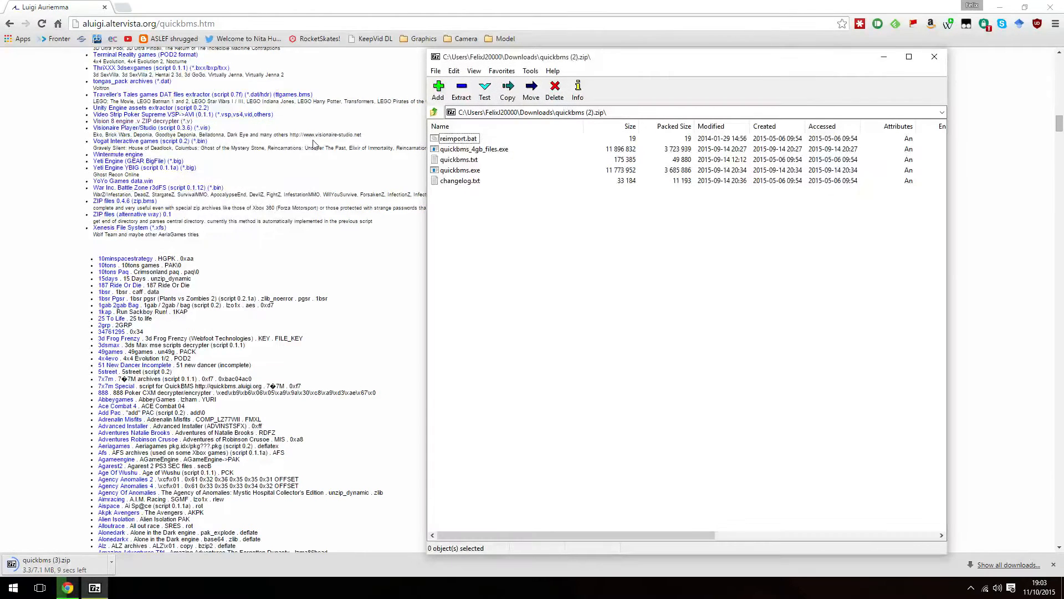
{"action": "left_click", "coordinate": [296, 146]}
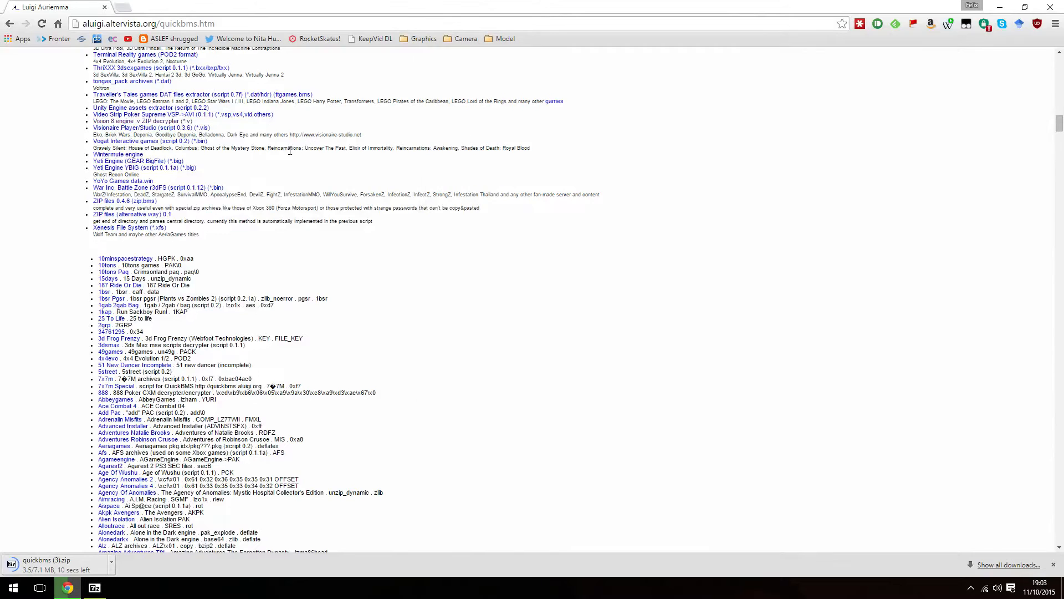
{"action": "right_click", "coordinate": [158, 122]}
{"action": "left_click", "coordinate": [211, 173]}
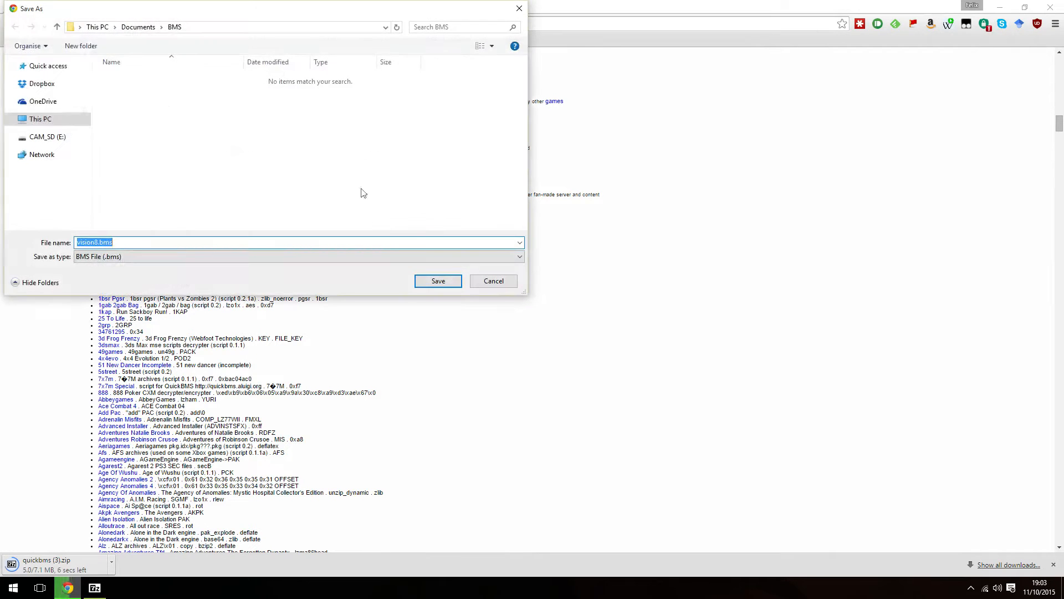
{"action": "left_click", "coordinate": [139, 28]}
{"action": "double_click", "coordinate": [202, 207]}
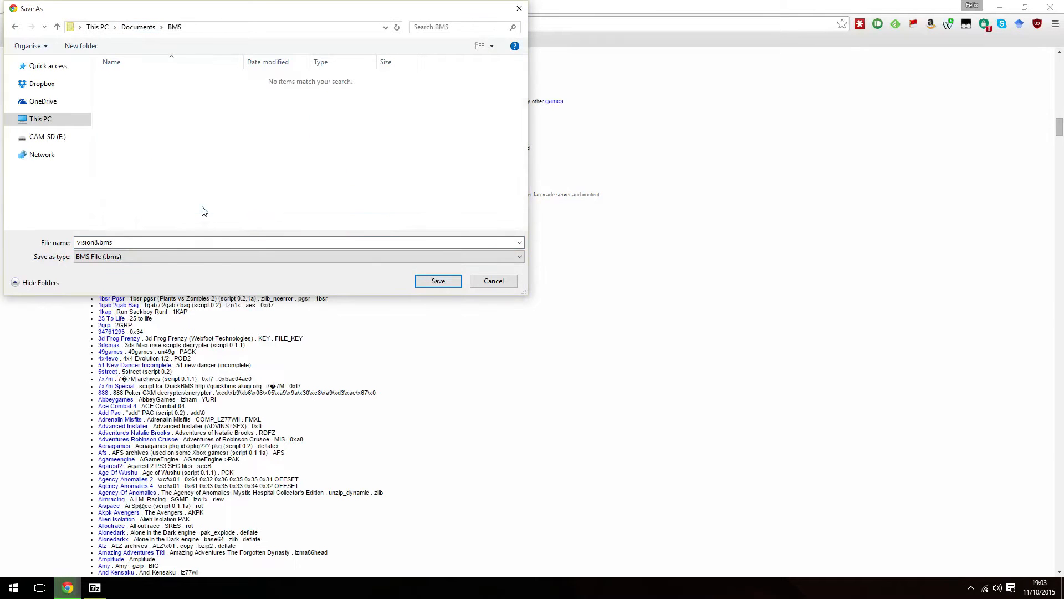
{"action": "left_click", "coordinate": [440, 282]}
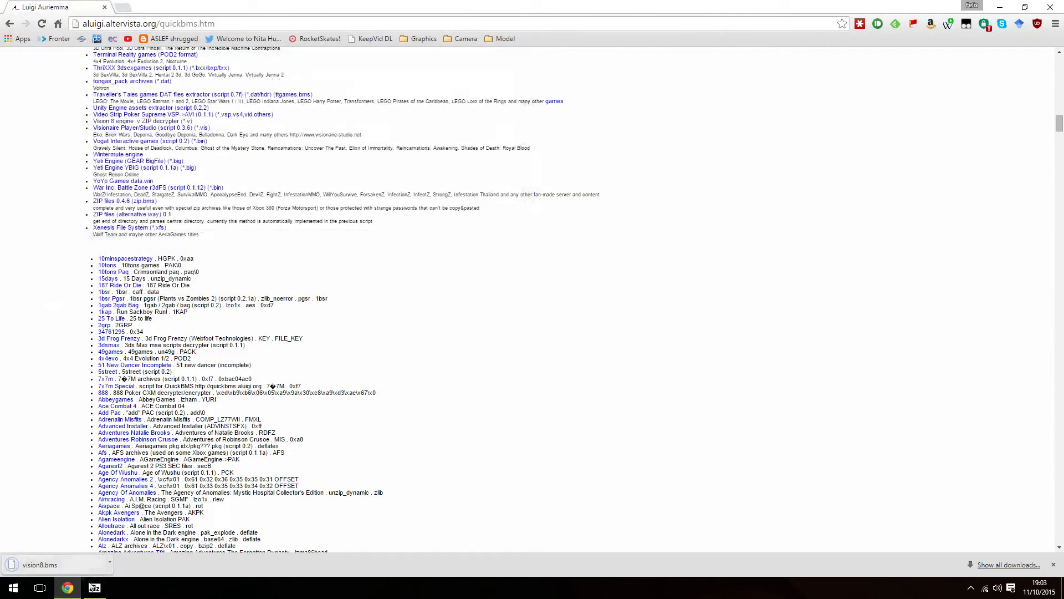
{"action": "left_click", "coordinate": [55, 564]}
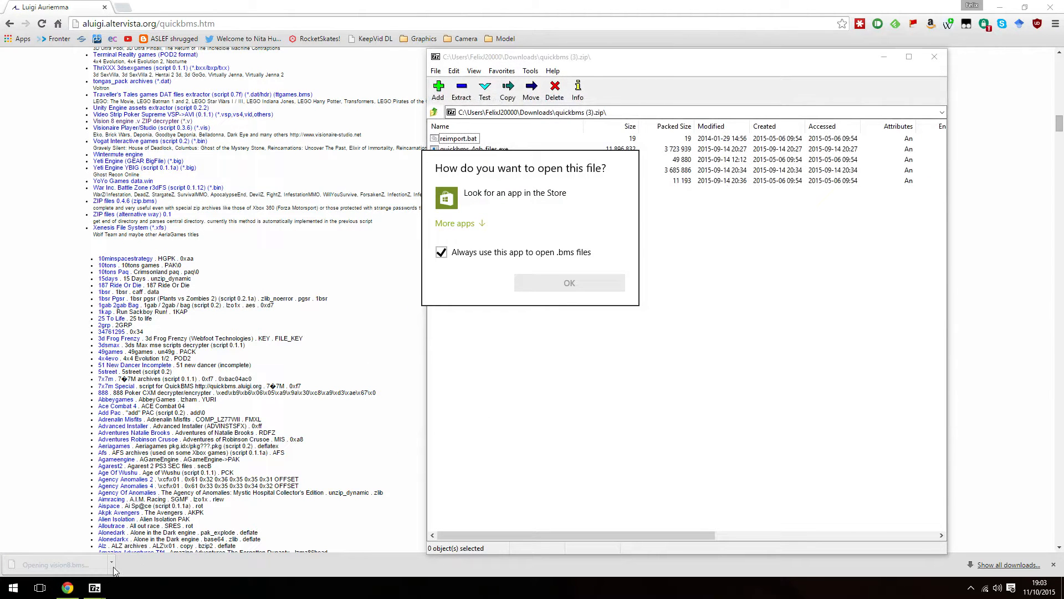
{"action": "left_click", "coordinate": [113, 567]}
{"action": "left_click", "coordinate": [111, 564]}
{"action": "left_click", "coordinate": [150, 525]}
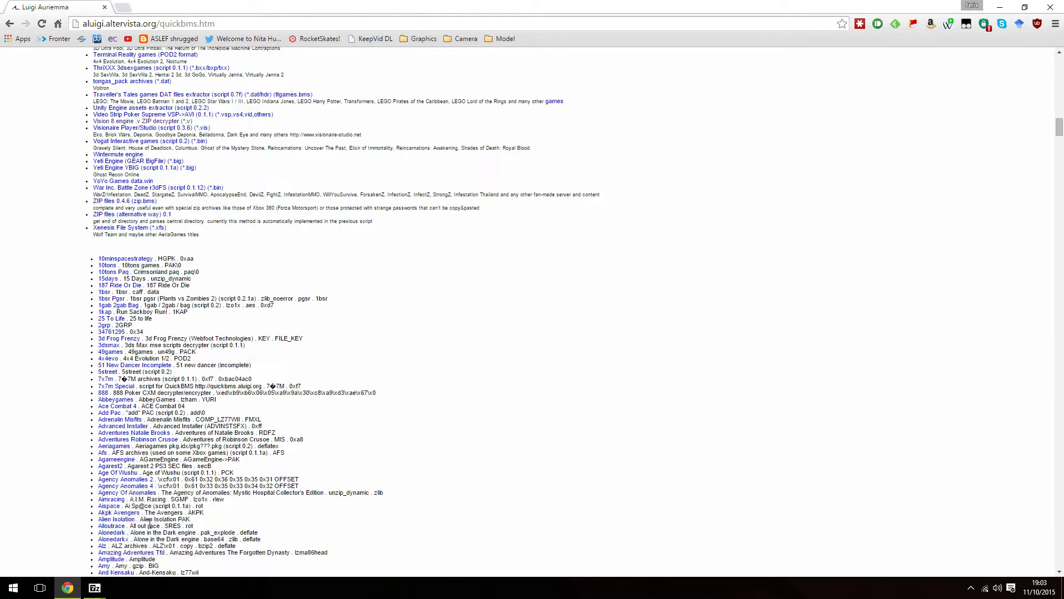
- Close the duplicate 7-Zip window showing quickbms (3).zip
{"action": "mouse_move", "coordinate": [94, 587]}
{"action": "mouse_move", "coordinate": [132, 504]}
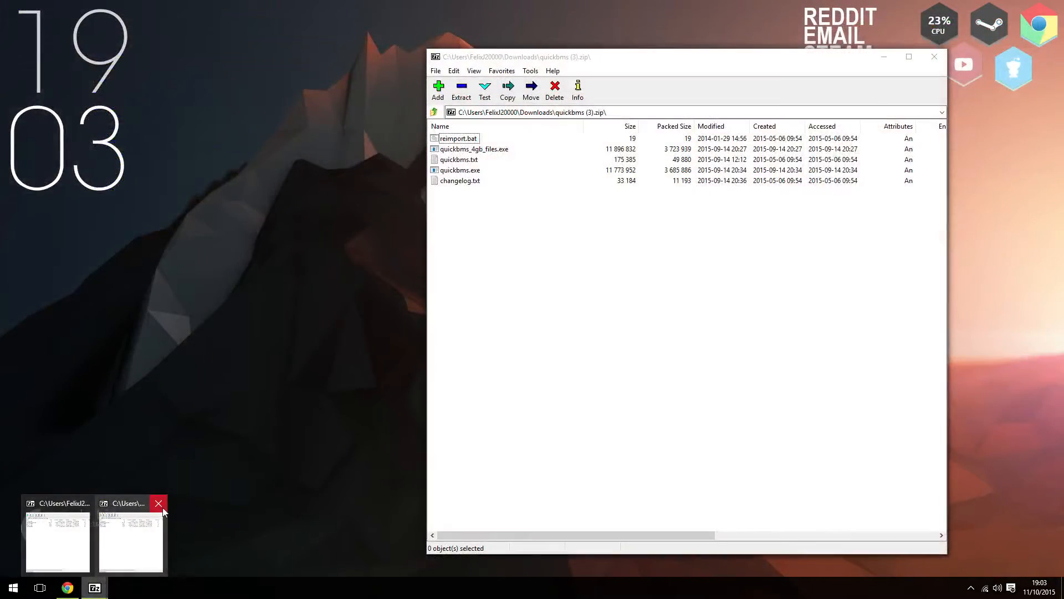
{"action": "left_click", "coordinate": [162, 508]}
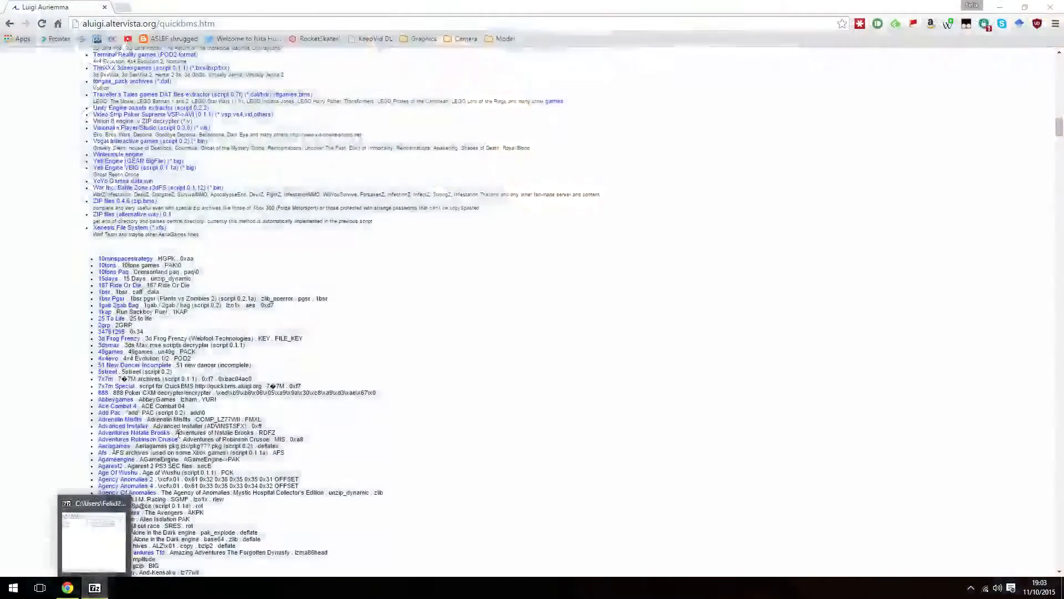
- Open the BMS folder of the Documents library in File Explorer
{"action": "key", "text": "super+e"}
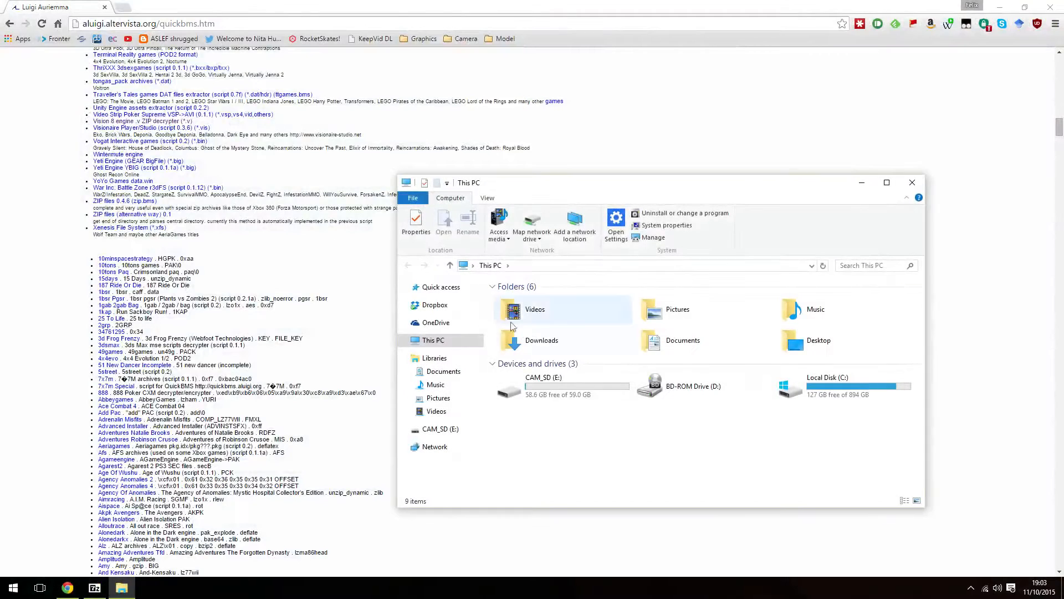
{"action": "left_click", "coordinate": [441, 370]}
{"action": "left_click", "coordinate": [557, 368]}
{"action": "key", "text": "v"}
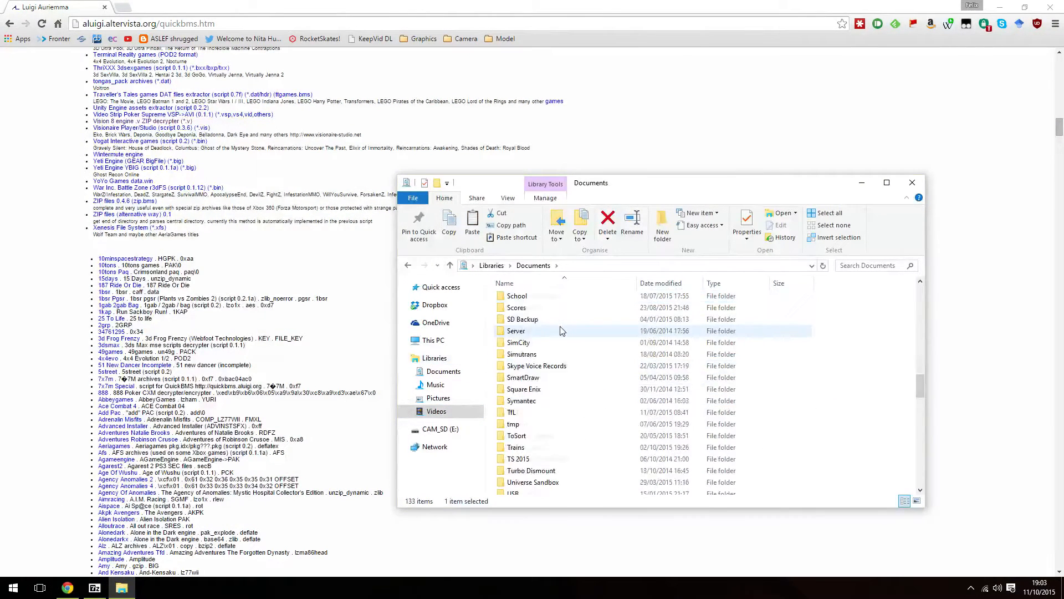
{"action": "key", "text": "b"}
{"action": "scroll", "coordinate": [560, 327], "scroll_direction": "up", "scroll_amount": 4}
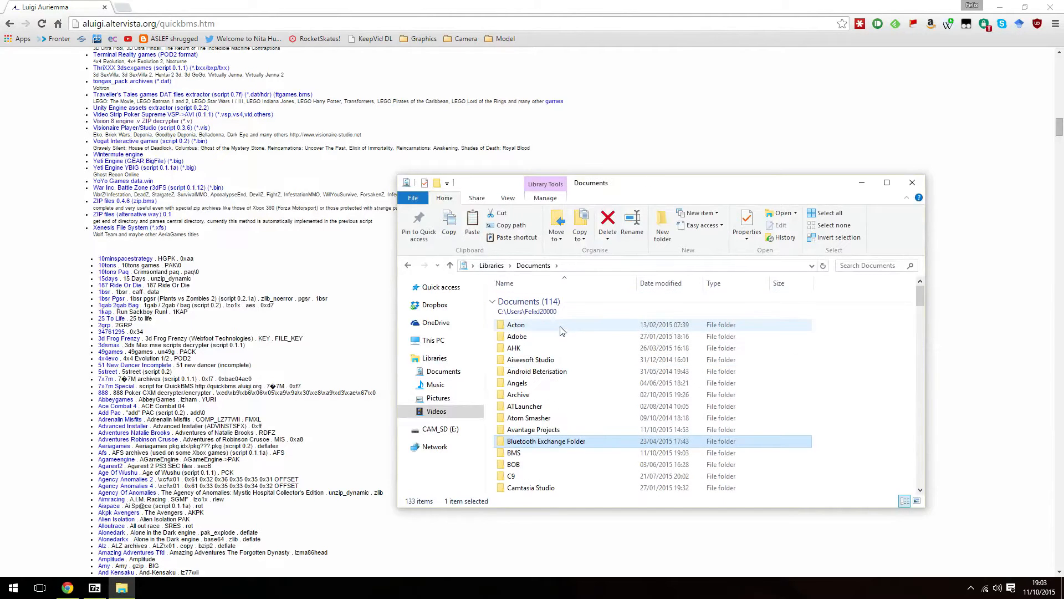
{"action": "double_click", "coordinate": [523, 452]}
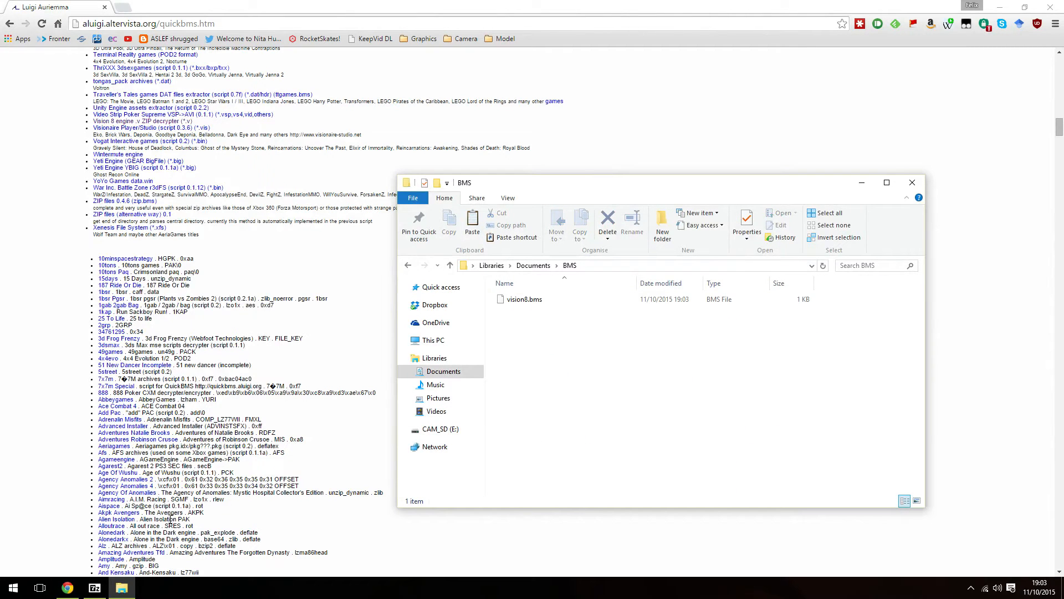
- Place the quickbms (2).zip window and the BMS folder side by side and copy all archive files into the folder
{"action": "left_click", "coordinate": [95, 587]}
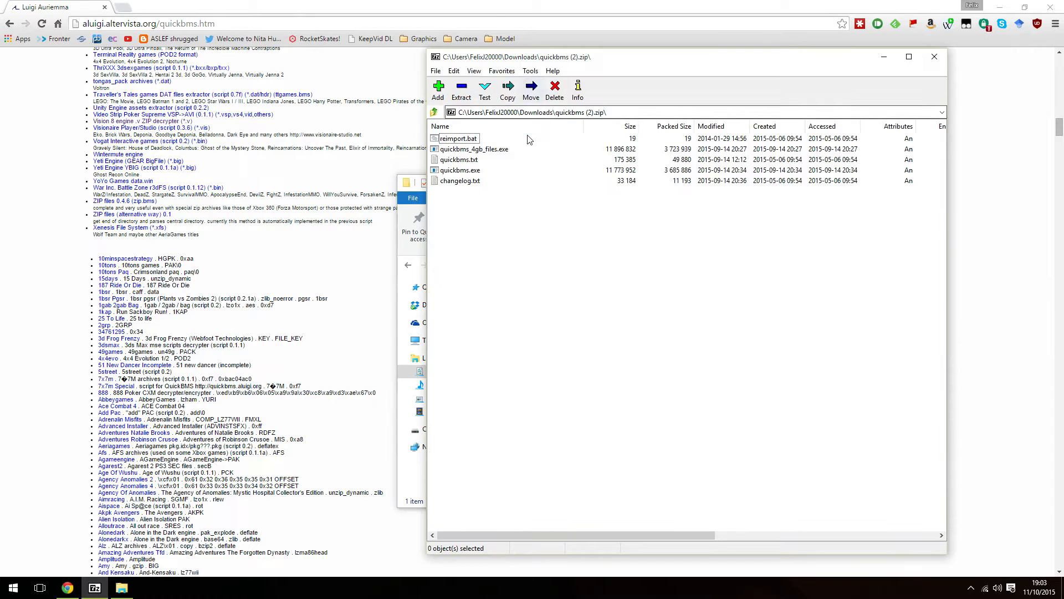
{"action": "key", "text": "super+Left"}
{"action": "left_click", "coordinate": [627, 195]}
{"action": "left_click", "coordinate": [56, 145]}
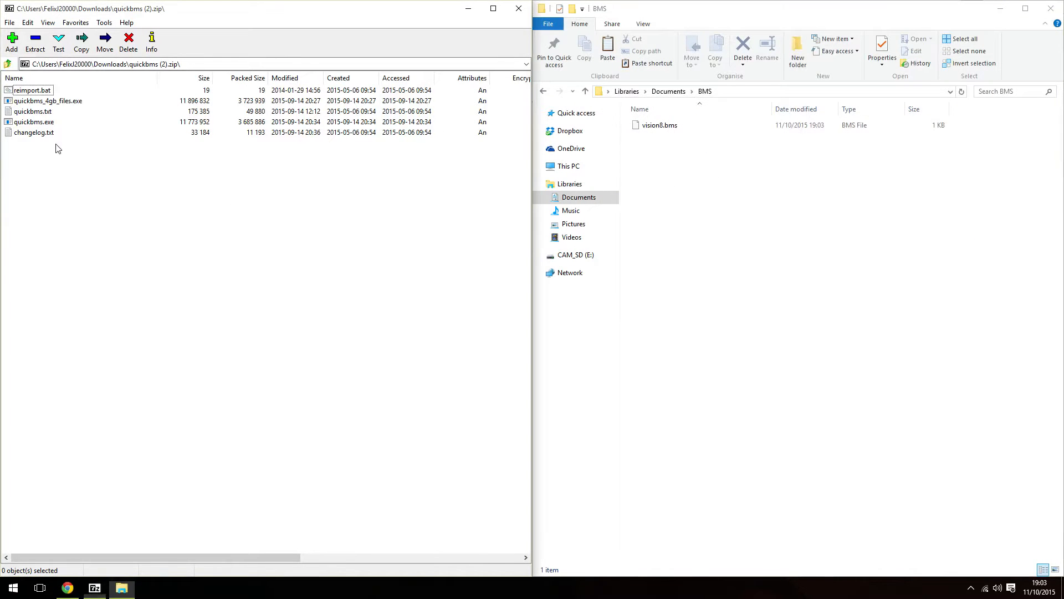
{"action": "key", "text": "ctrl+a"}
{"action": "left_click_drag", "start_coordinate": [37, 113], "coordinate": [868, 158]}
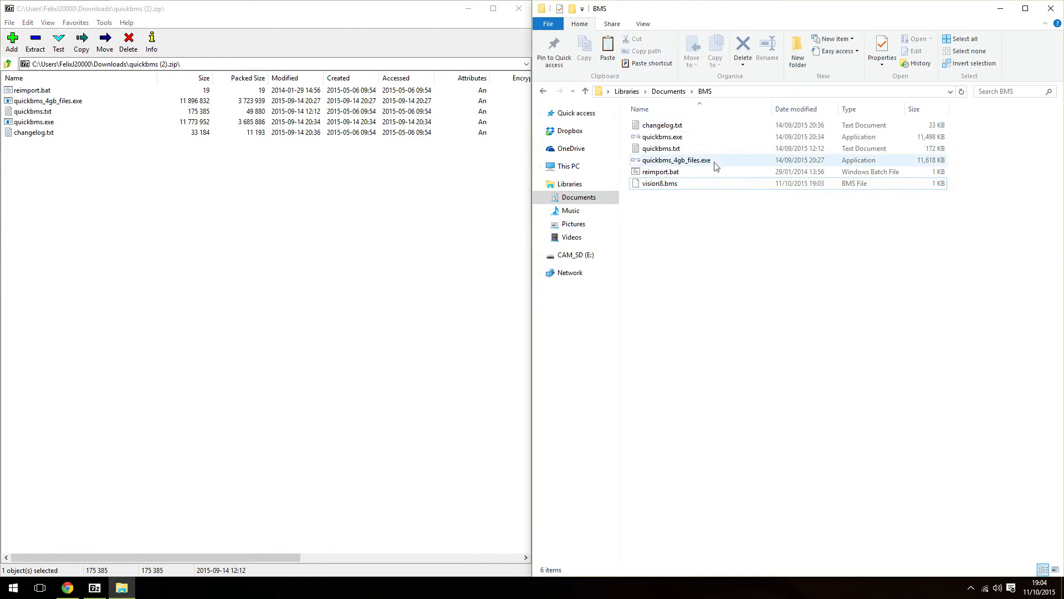
- Launch quickbms.exe from the BMS folder and choose vision8.bms as the script to use
{"action": "double_click", "coordinate": [714, 138]}
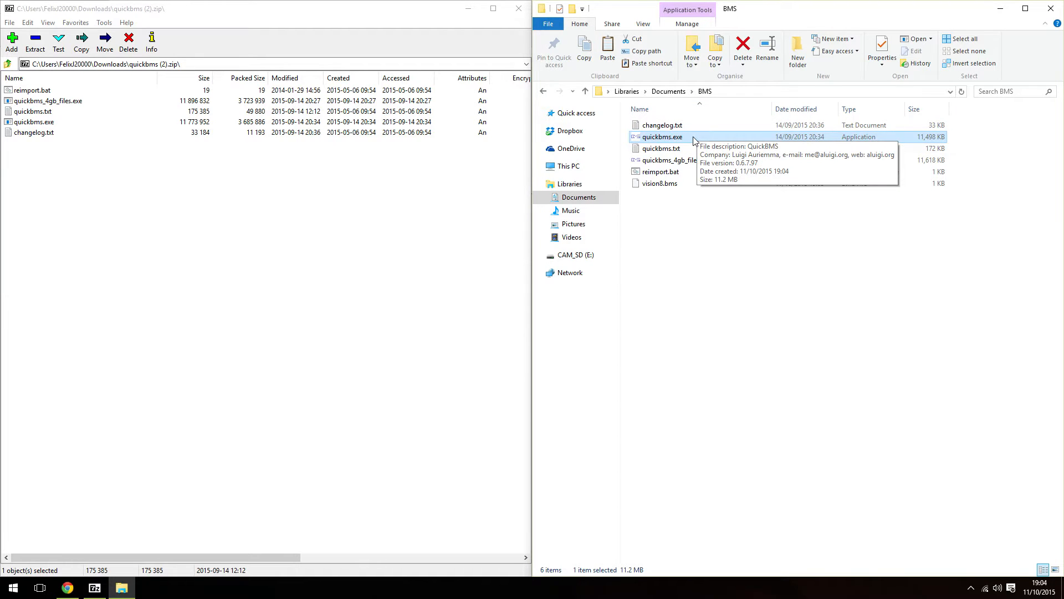
{"action": "left_click", "coordinate": [655, 341]}
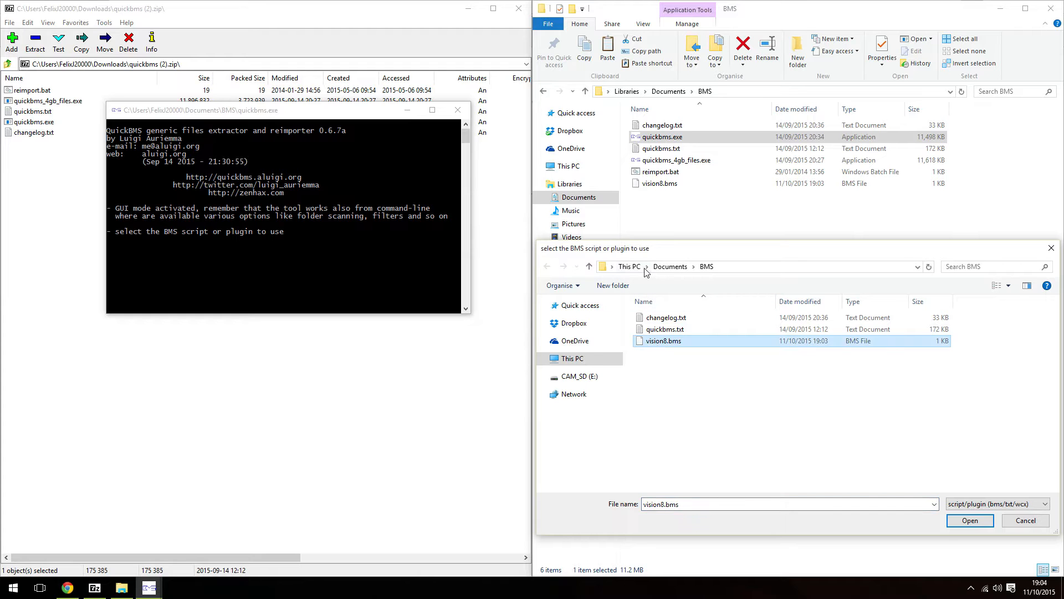
{"action": "double_click", "coordinate": [696, 342]}
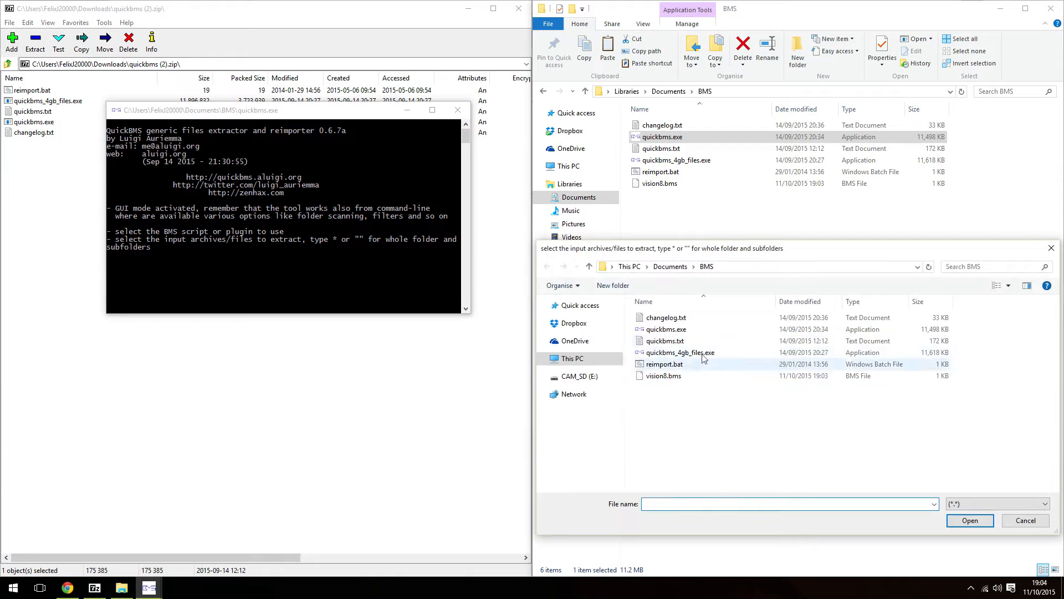
- Choose Data.v in C:\TML-Studios\World of Subways Vol. 3\Thing as the input archive to extract
{"action": "left_click", "coordinate": [601, 360]}
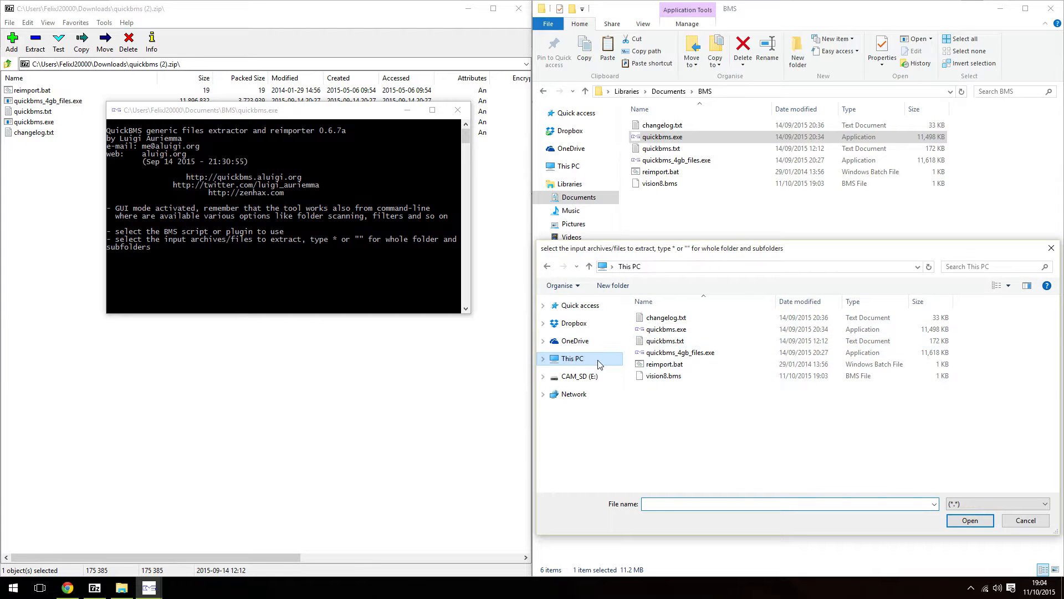
{"action": "double_click", "coordinate": [717, 407]}
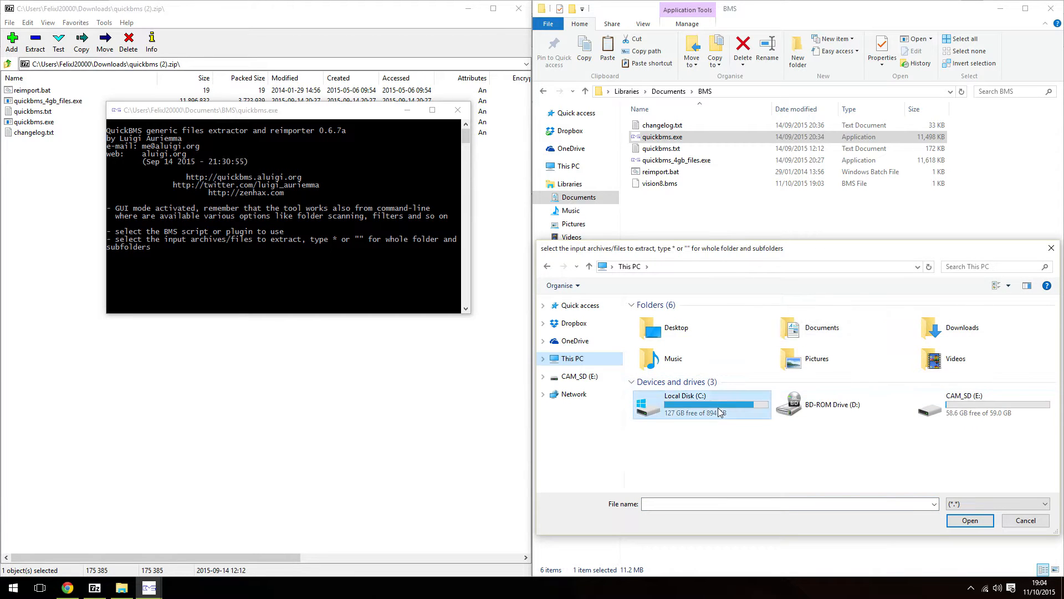
{"action": "scroll", "coordinate": [692, 413], "scroll_direction": "down", "scroll_amount": 6}
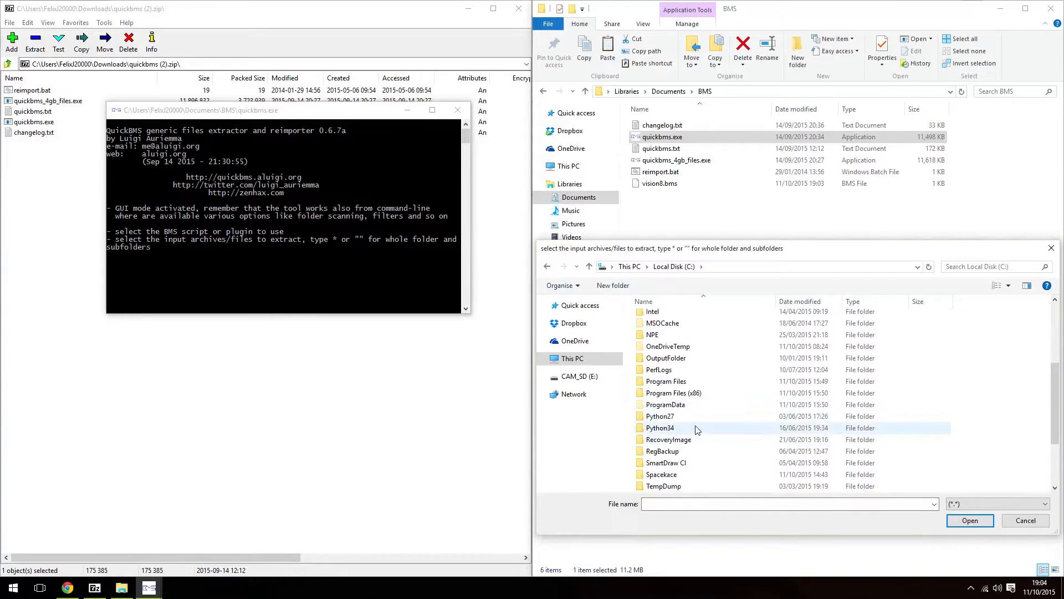
{"action": "double_click", "coordinate": [683, 428]}
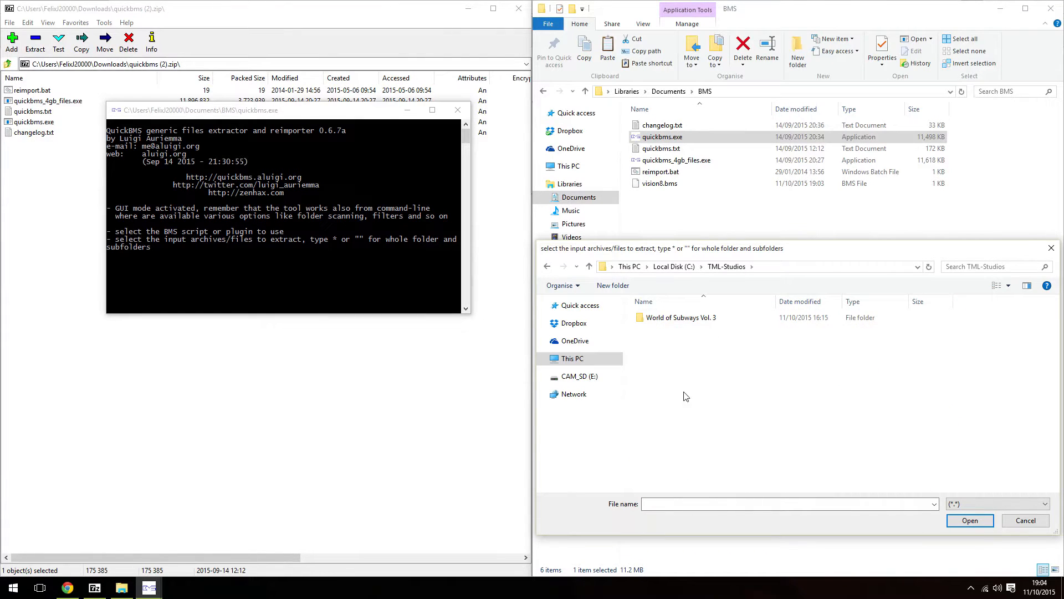
{"action": "double_click", "coordinate": [692, 324]}
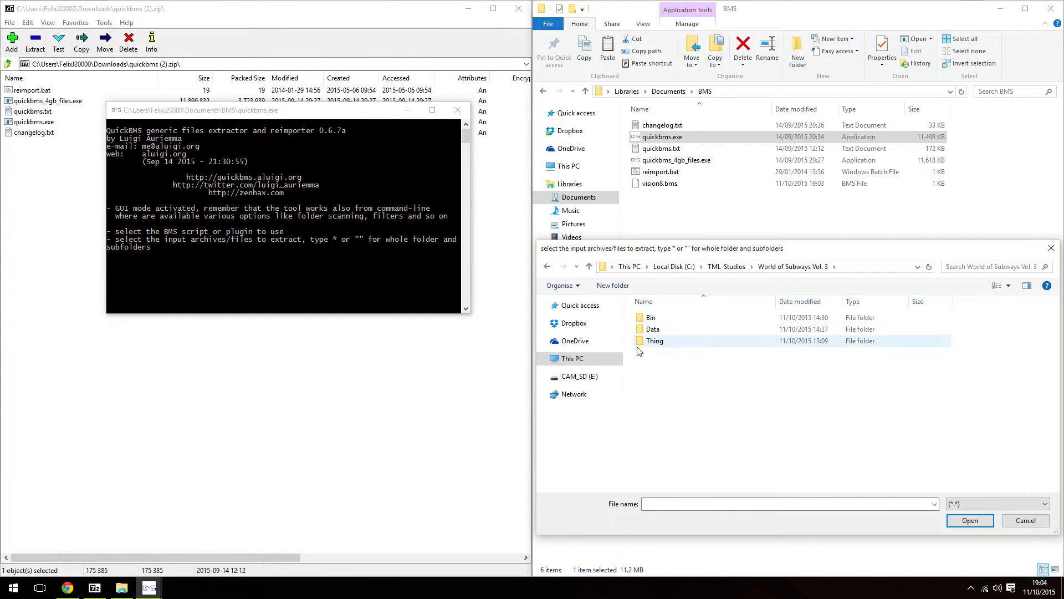
{"action": "double_click", "coordinate": [684, 340]}
{"action": "double_click", "coordinate": [677, 319]}
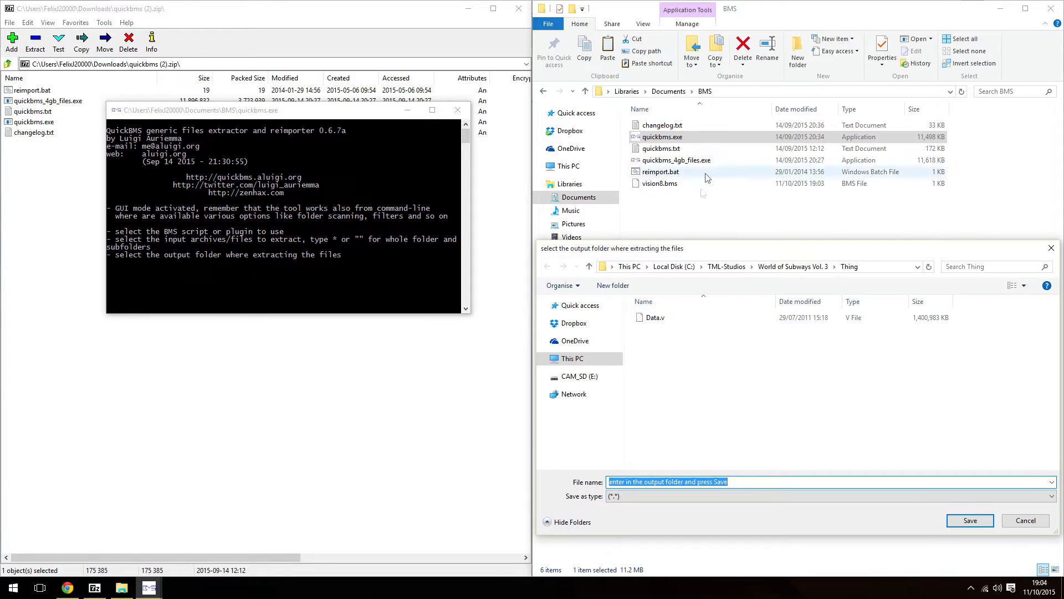
- Set Documents\BMS as the output folder, run the extraction and quit QuickBMS once it finishes
{"action": "left_click", "coordinate": [604, 365]}
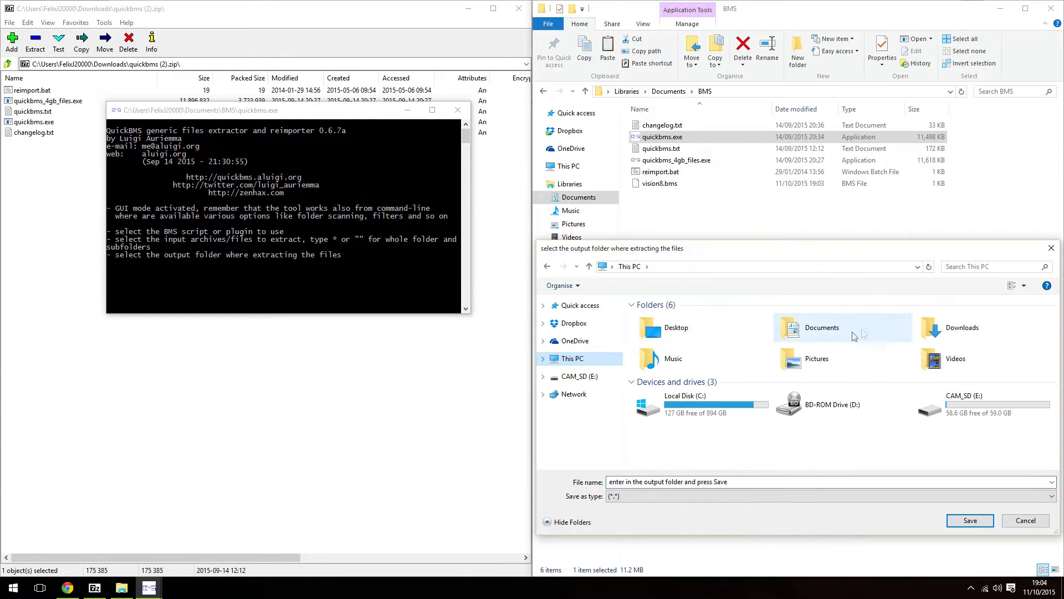
{"action": "double_click", "coordinate": [793, 331]}
{"action": "left_click", "coordinate": [673, 433]}
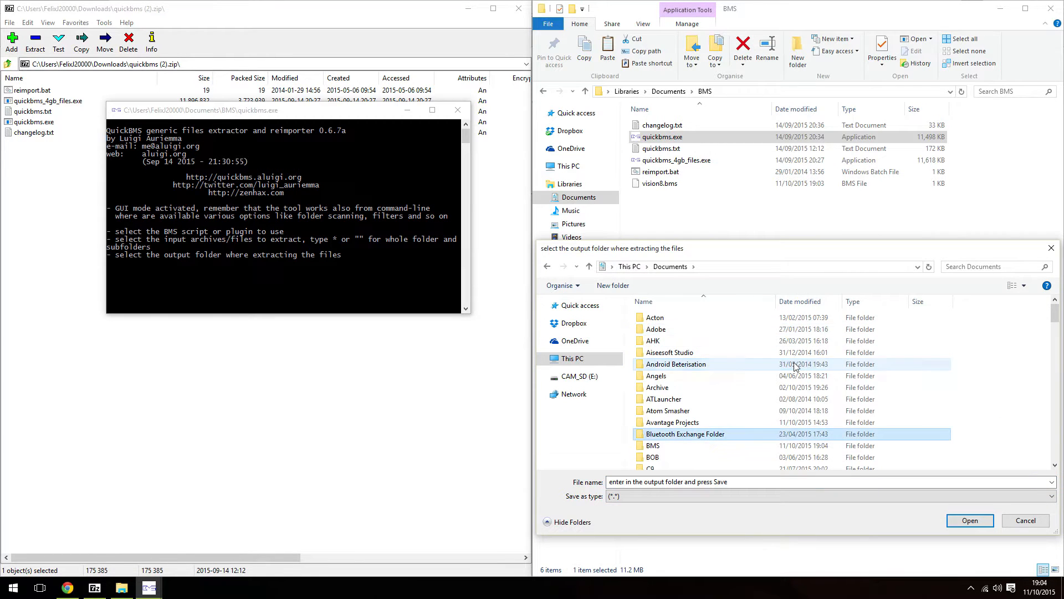
{"action": "double_click", "coordinate": [673, 445]}
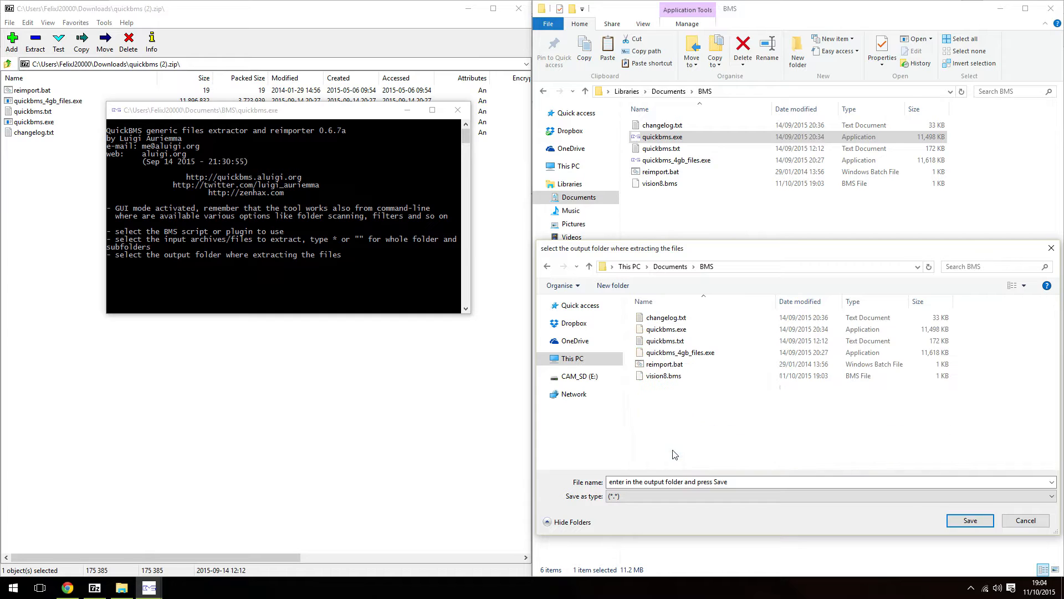
{"action": "left_click", "coordinate": [969, 521]}
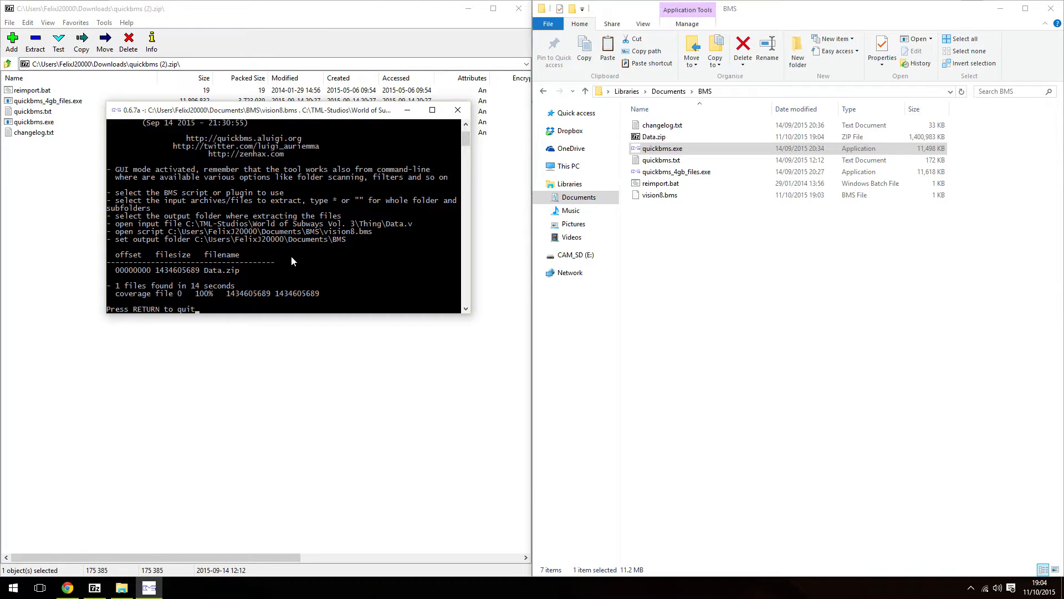
{"action": "key", "text": "Return"}
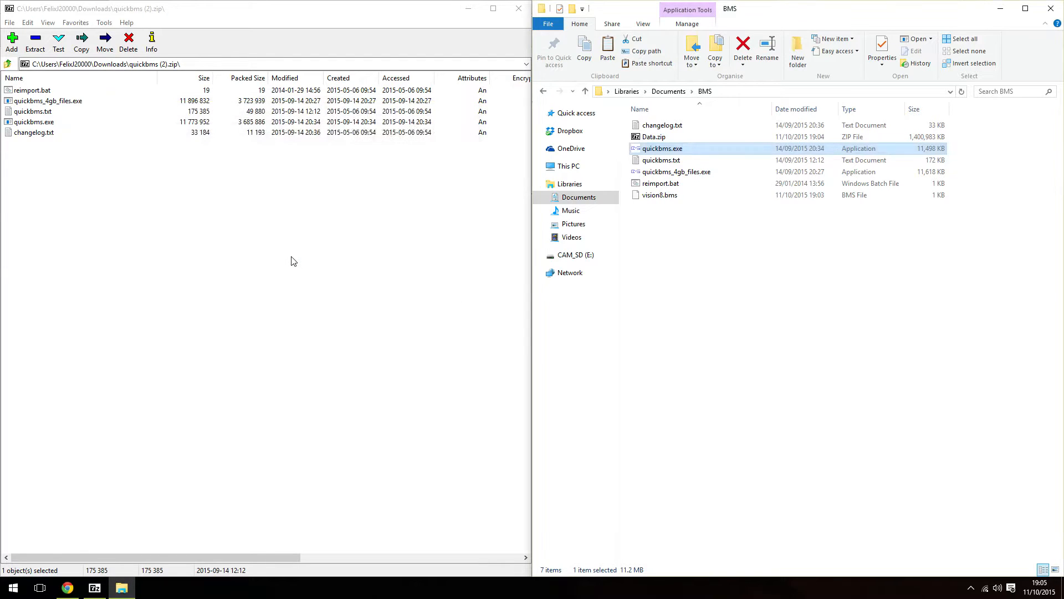
- Open Data.zip from the BMS folder with Windows Explorer to view its contents
{"action": "left_click", "coordinate": [697, 136]}
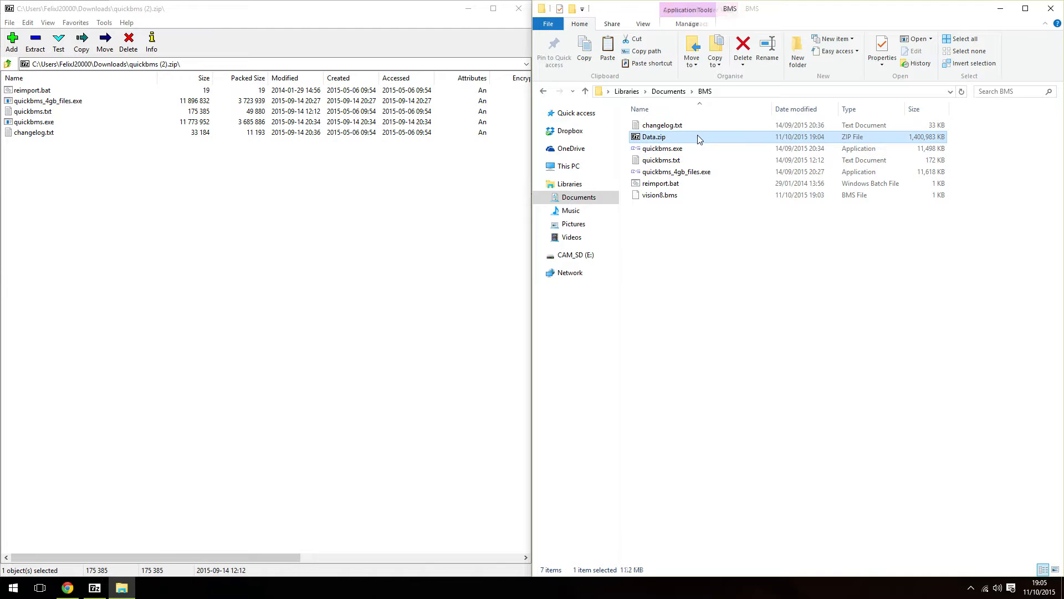
{"action": "right_click", "coordinate": [698, 136]}
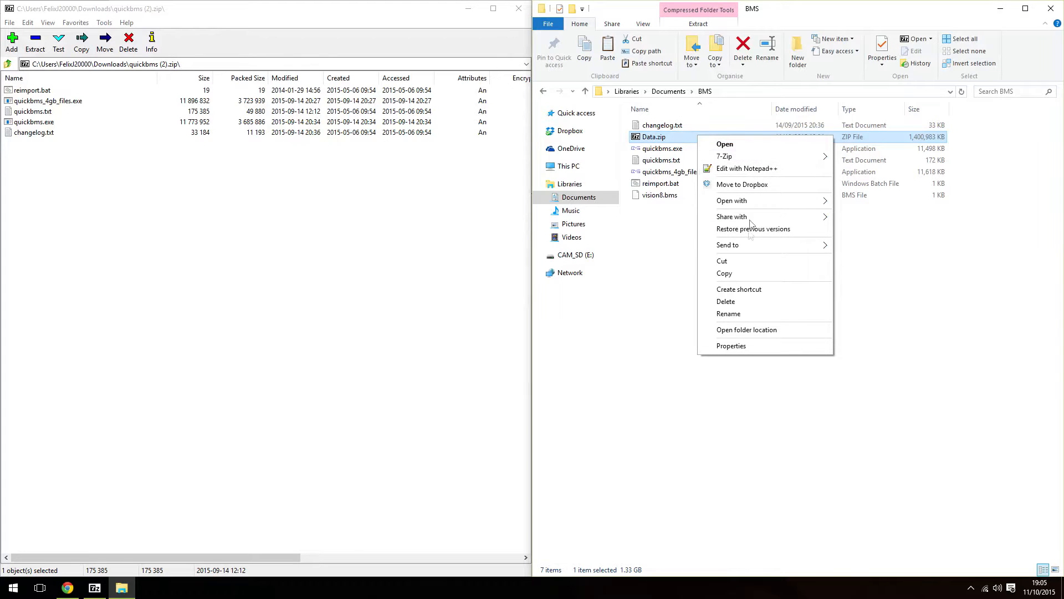
{"action": "mouse_move", "coordinate": [752, 202]}
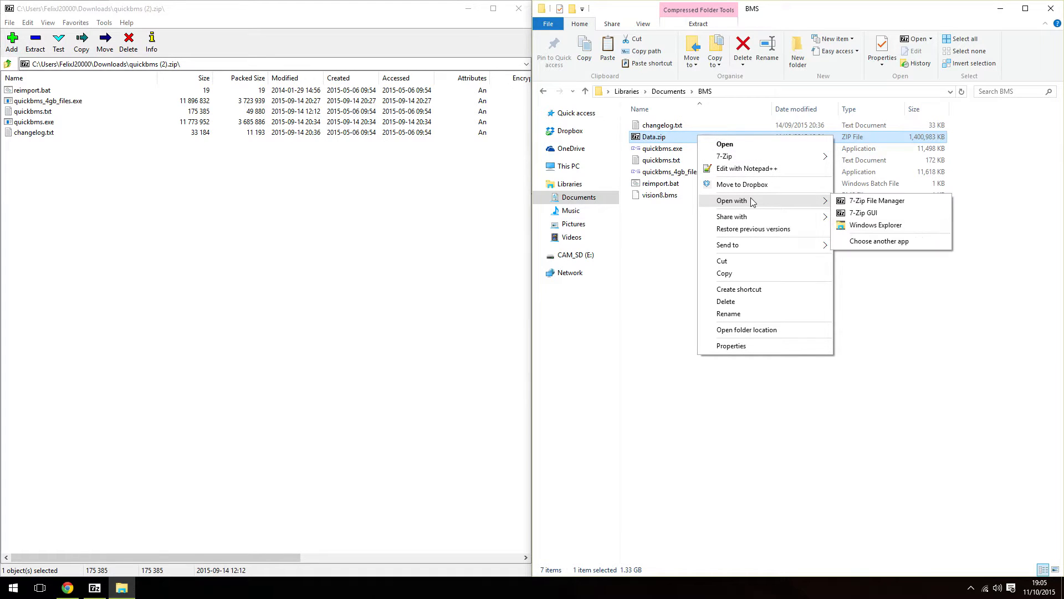
{"action": "left_click", "coordinate": [924, 231]}
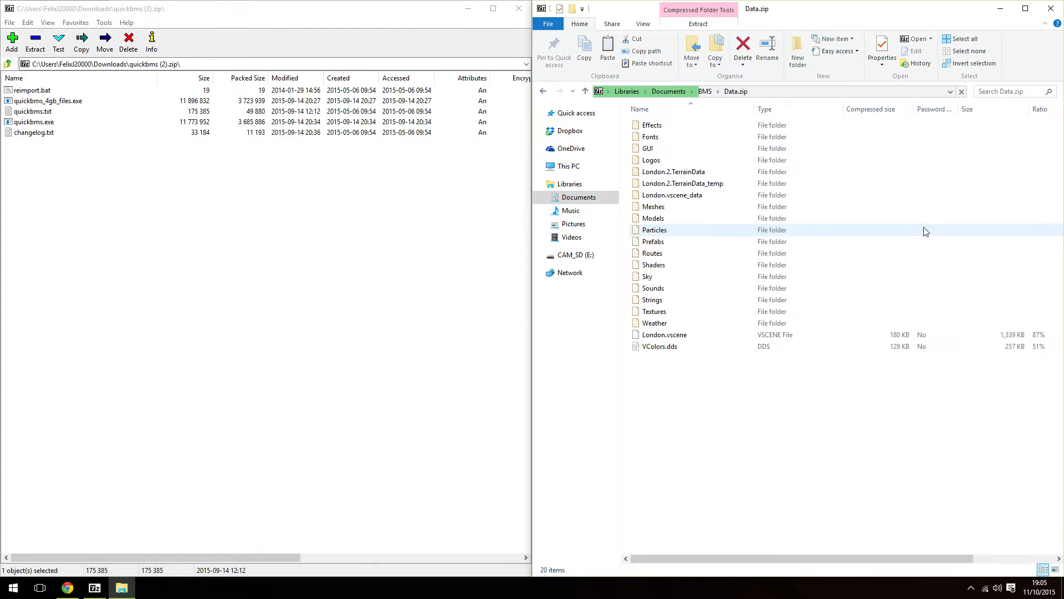
- Extract all of Data.zip to Documents\BMS\Data without showing the extracted files when complete, and wait for it to finish
{"action": "left_click", "coordinate": [706, 51]}
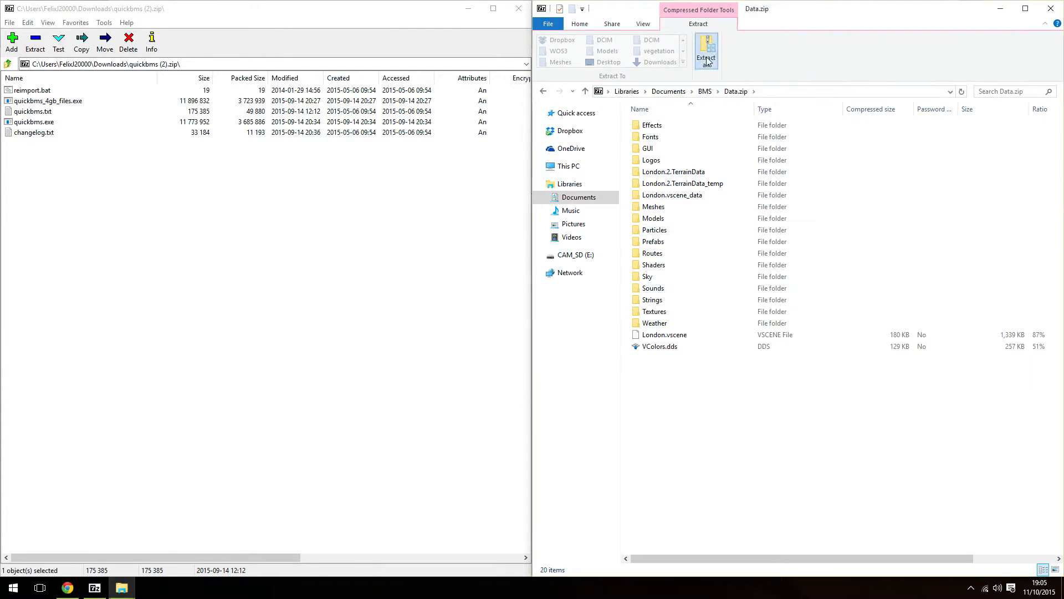
{"action": "left_click", "coordinate": [440, 272]}
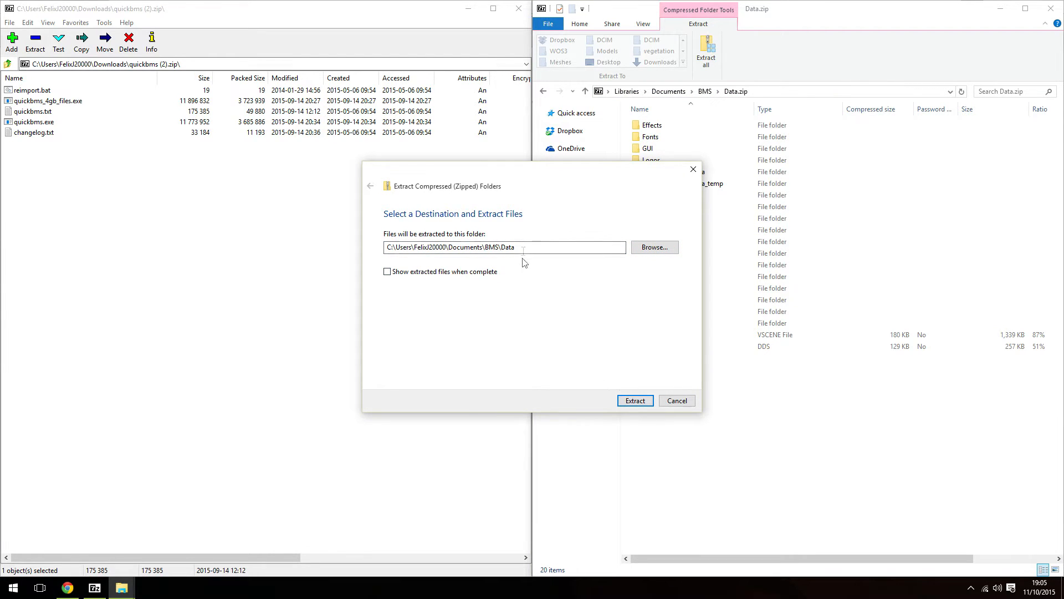
{"action": "left_click", "coordinate": [635, 400]}
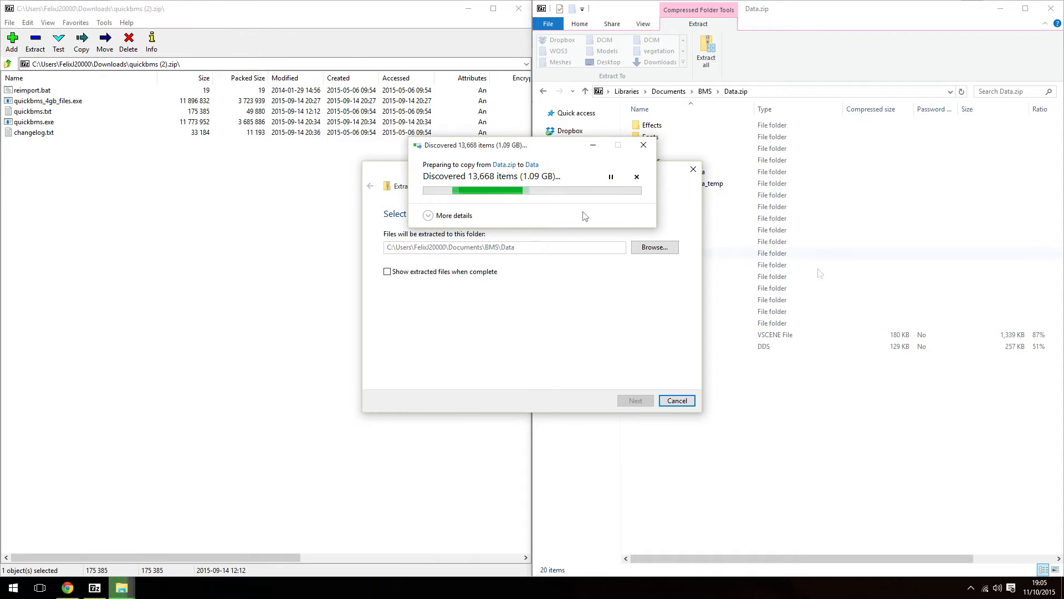
{"action": "left_click", "coordinate": [801, 217]}
{"action": "left_click", "coordinate": [458, 206]}
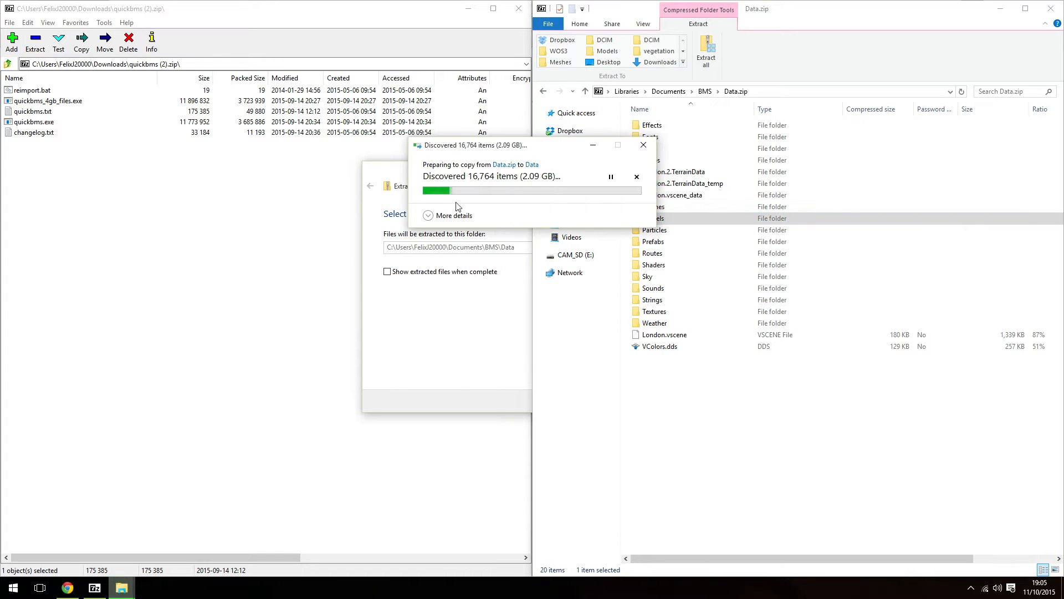
{"action": "left_click", "coordinate": [468, 238]}
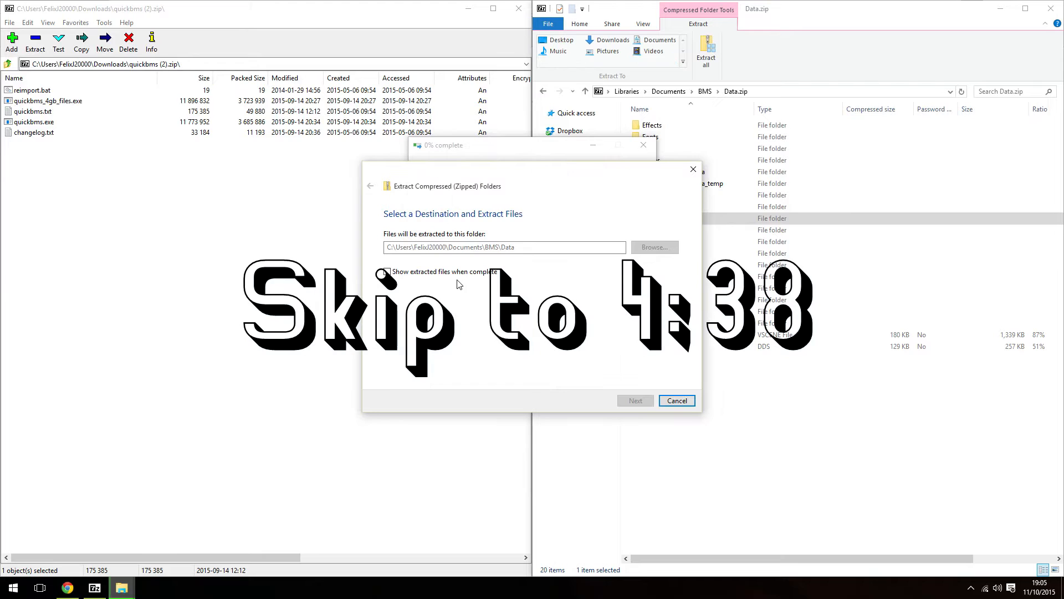
{"action": "left_click", "coordinate": [554, 147]}
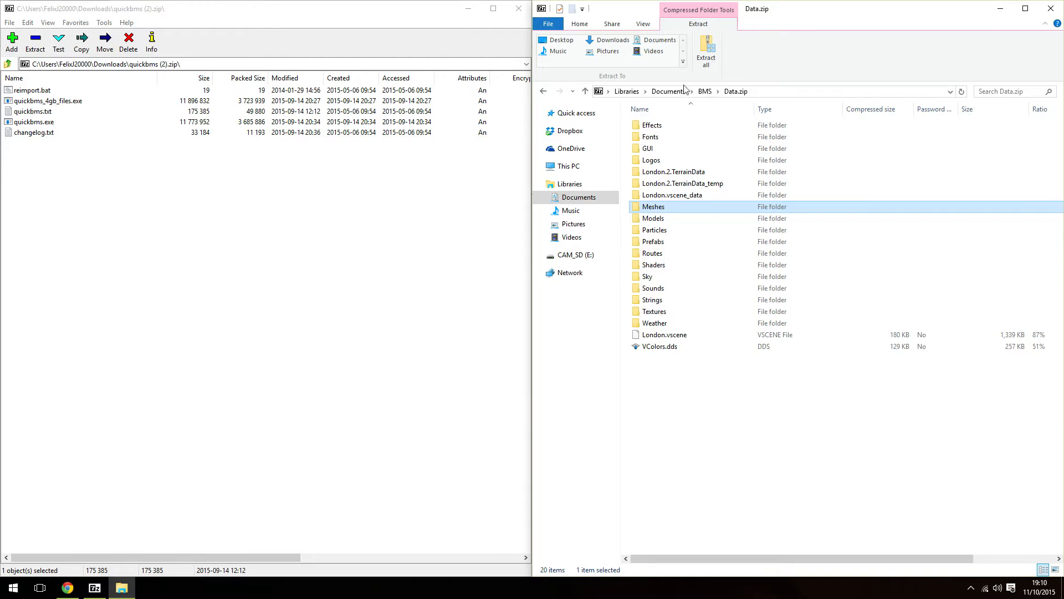
- Try to copy the extracted Data folder from Documents\BMS into C:\TML-Studios\World of Subways Vol. 3
{"action": "left_click", "coordinate": [706, 91]}
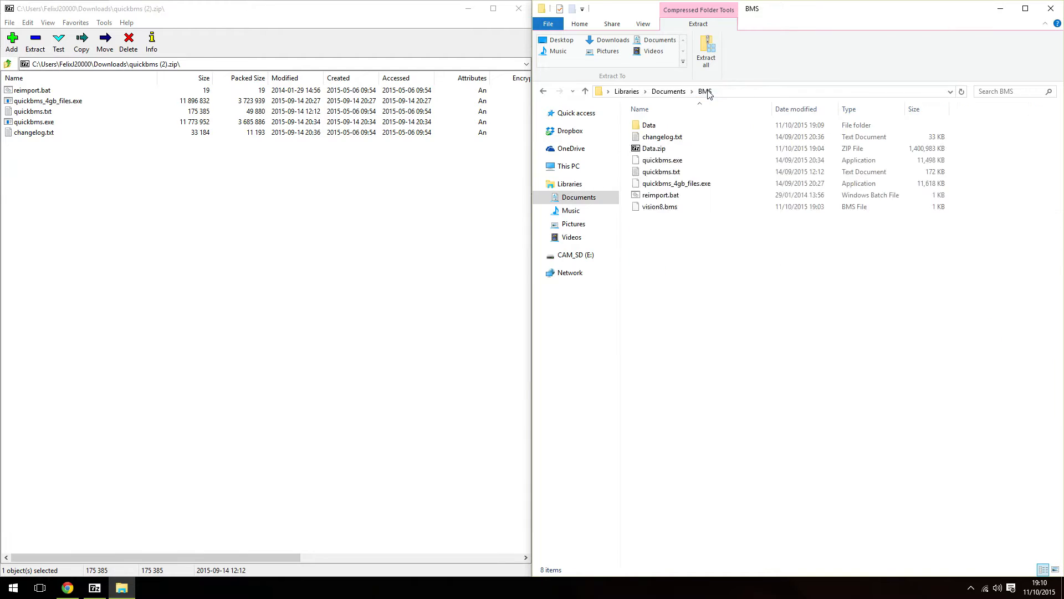
{"action": "left_click", "coordinate": [678, 126]}
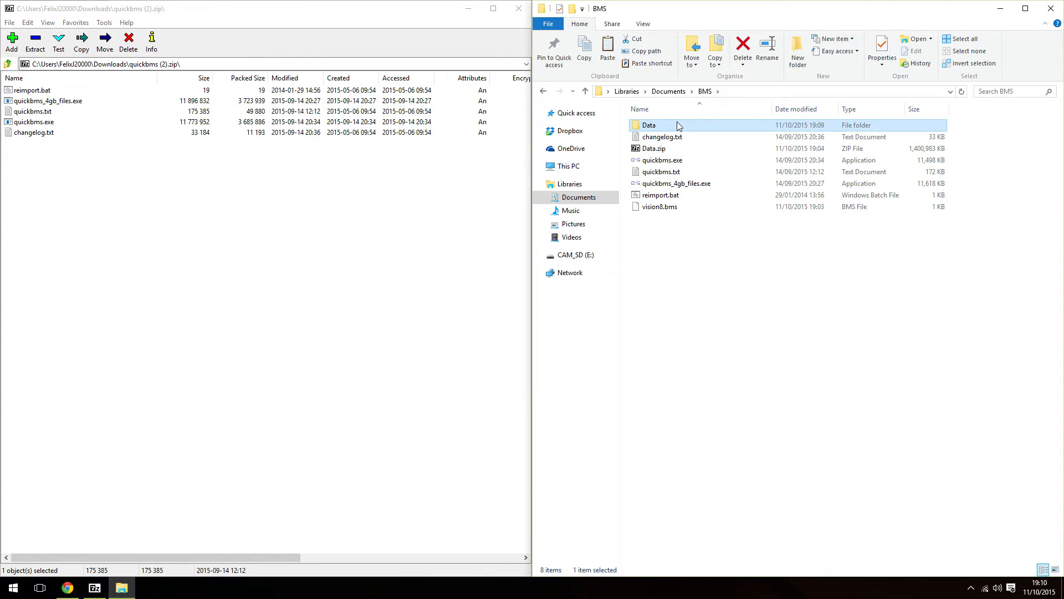
{"action": "right_click", "coordinate": [676, 124]}
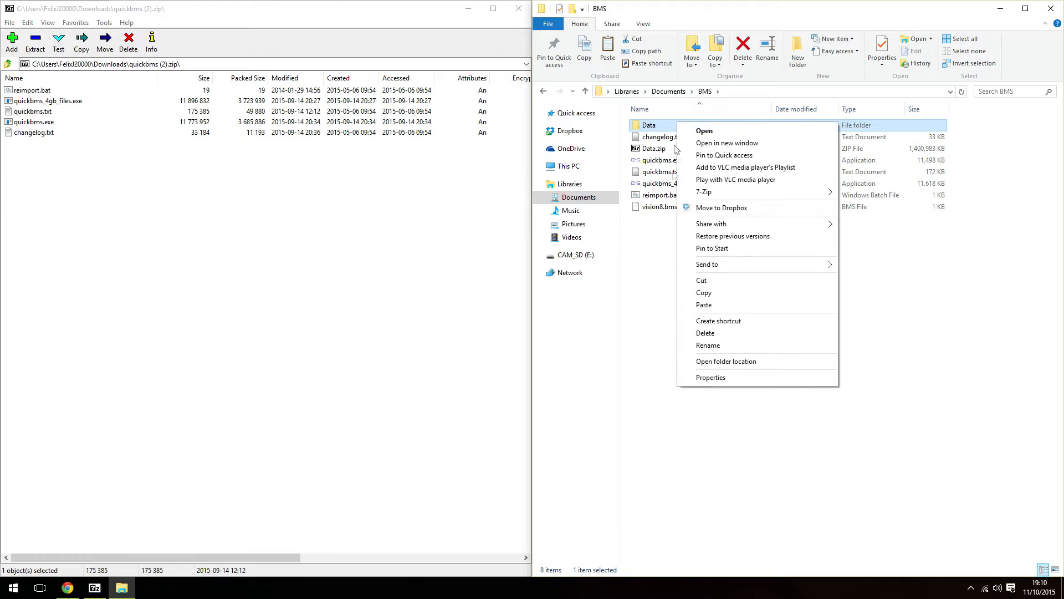
{"action": "left_click", "coordinate": [708, 294]}
{"action": "left_click", "coordinate": [571, 166]}
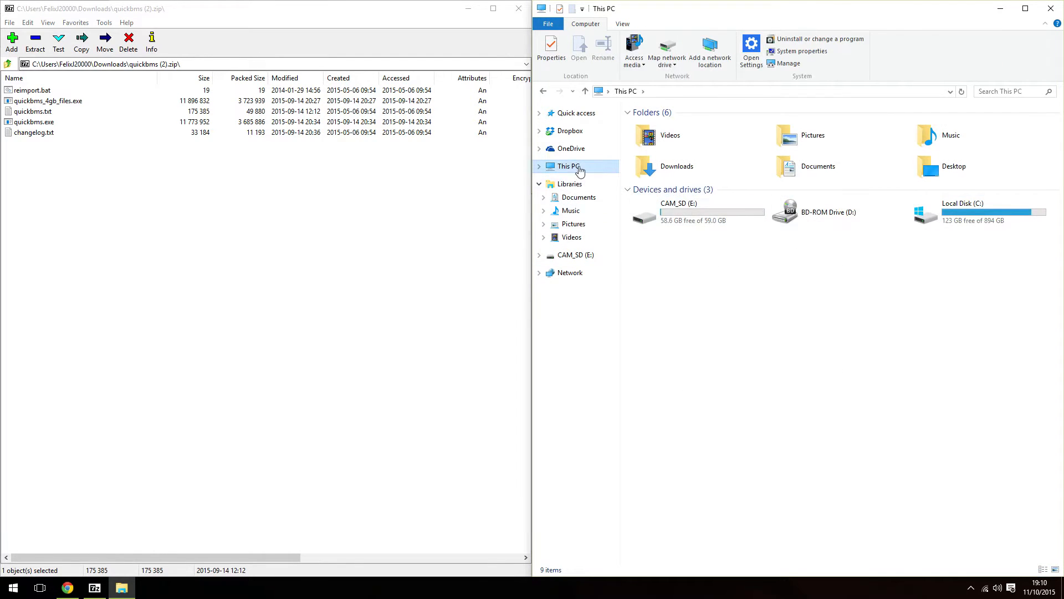
{"action": "double_click", "coordinate": [990, 224]}
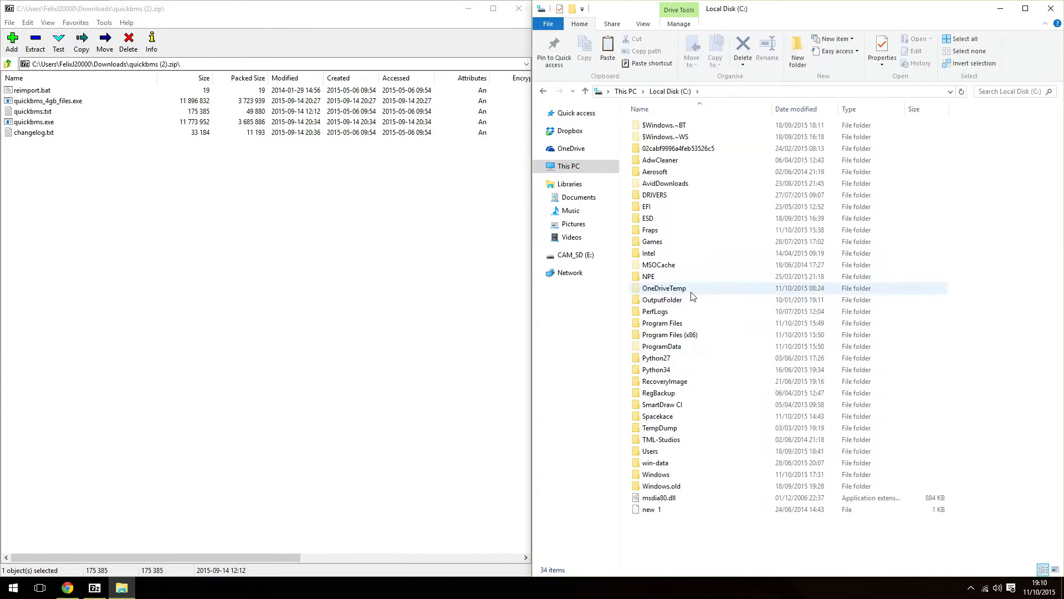
{"action": "double_click", "coordinate": [663, 440]}
{"action": "double_click", "coordinate": [663, 127]}
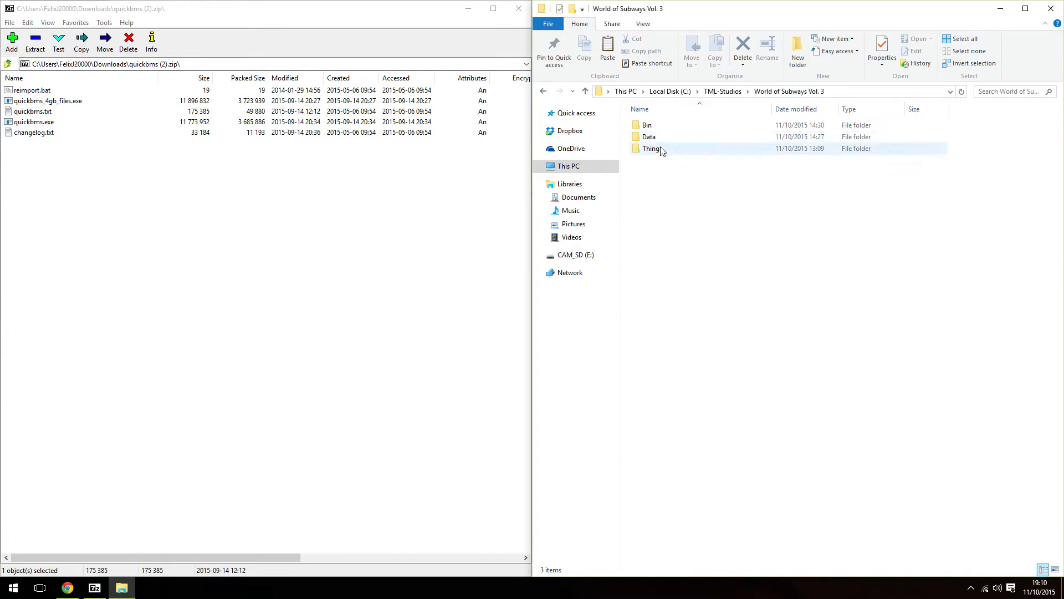
{"action": "key", "text": "ctrl+v"}
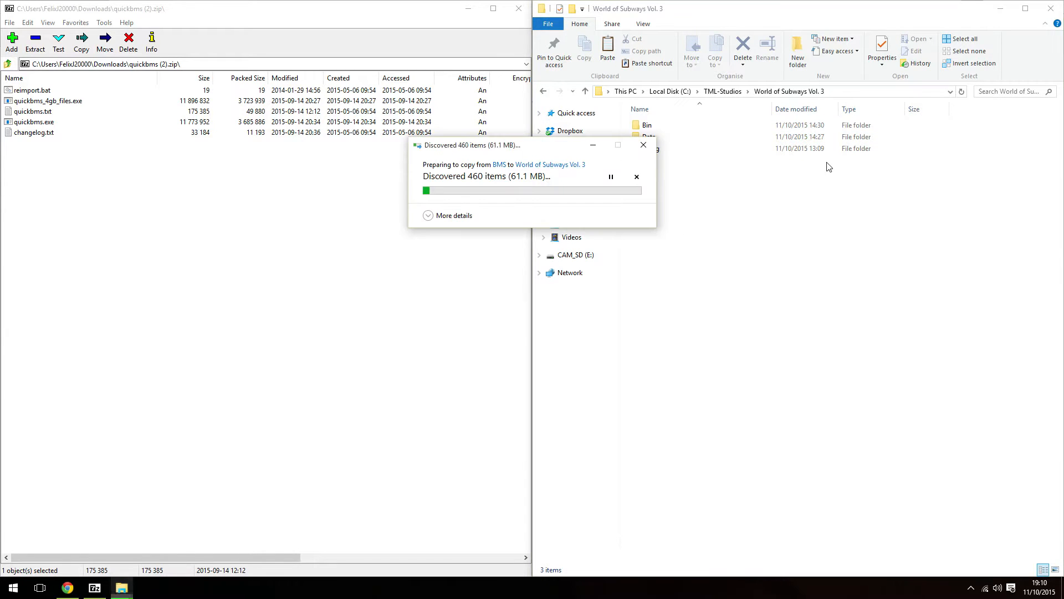
{"action": "left_click", "coordinate": [637, 177]}
- Open FormationTypes.xml from the game's Data\Strings\Vehicles\Subway folder for editing in Notepad++
{"action": "double_click", "coordinate": [649, 137]}
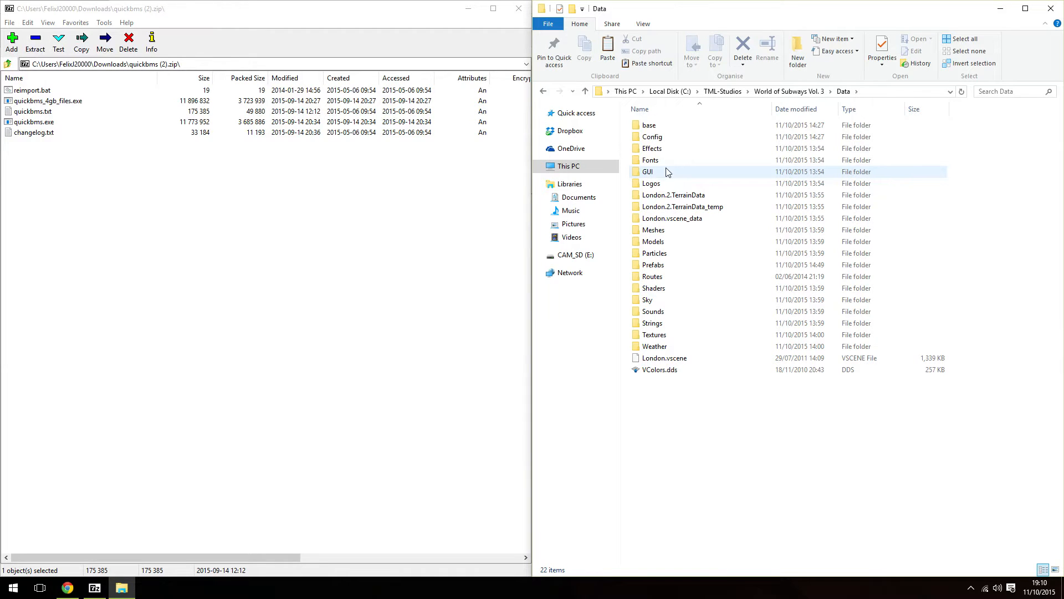
{"action": "double_click", "coordinate": [694, 325]}
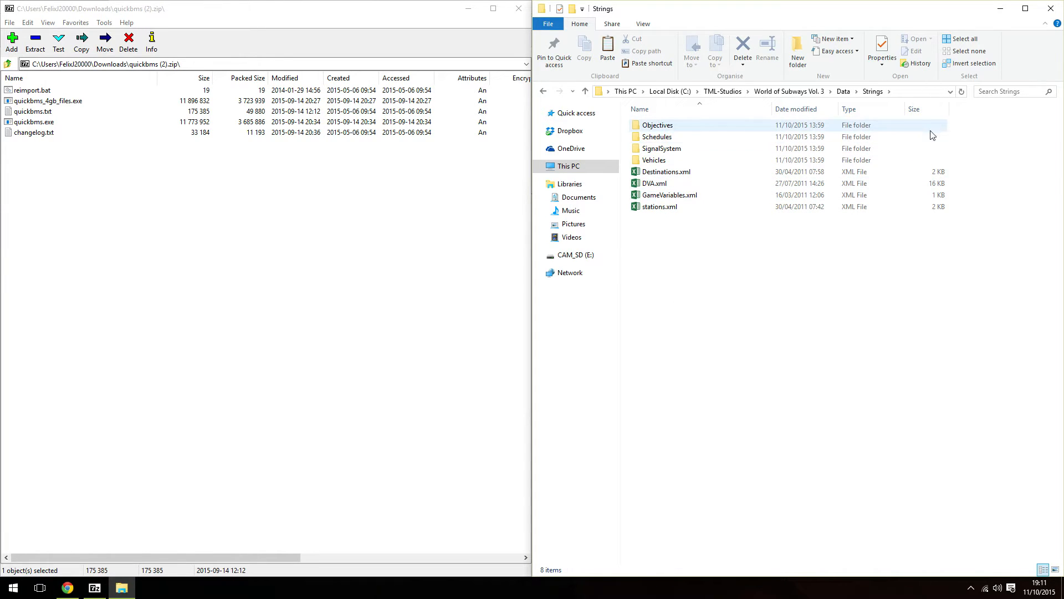
{"action": "double_click", "coordinate": [760, 162]}
{"action": "double_click", "coordinate": [693, 128]}
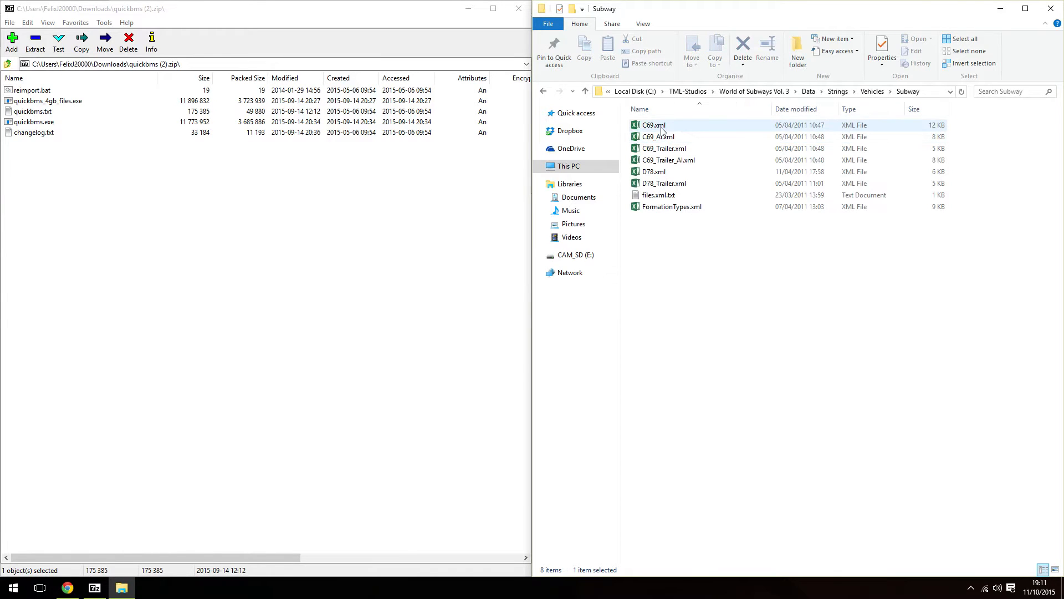
{"action": "right_click", "coordinate": [667, 208]}
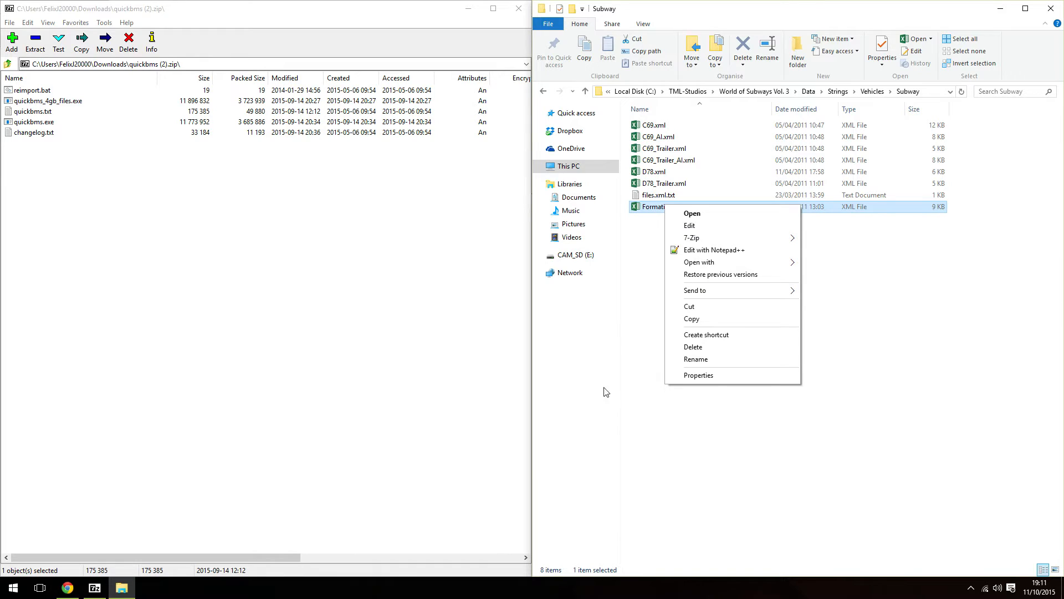
{"action": "left_click", "coordinate": [691, 254]}
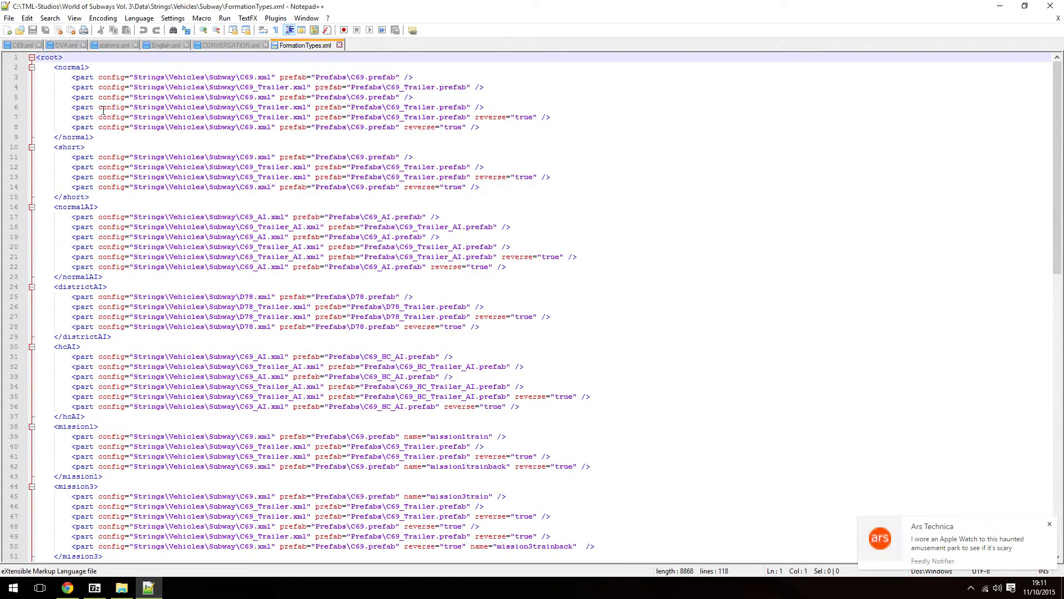
- Examine the normal, short, AI and mission train formations in FormationTypes.xml, including their config, prefab and reverse attributes
{"action": "left_click", "coordinate": [103, 107]}
{"action": "left_click", "coordinate": [98, 167]}
{"action": "left_click", "coordinate": [97, 187]}
{"action": "left_click", "coordinate": [93, 237]}
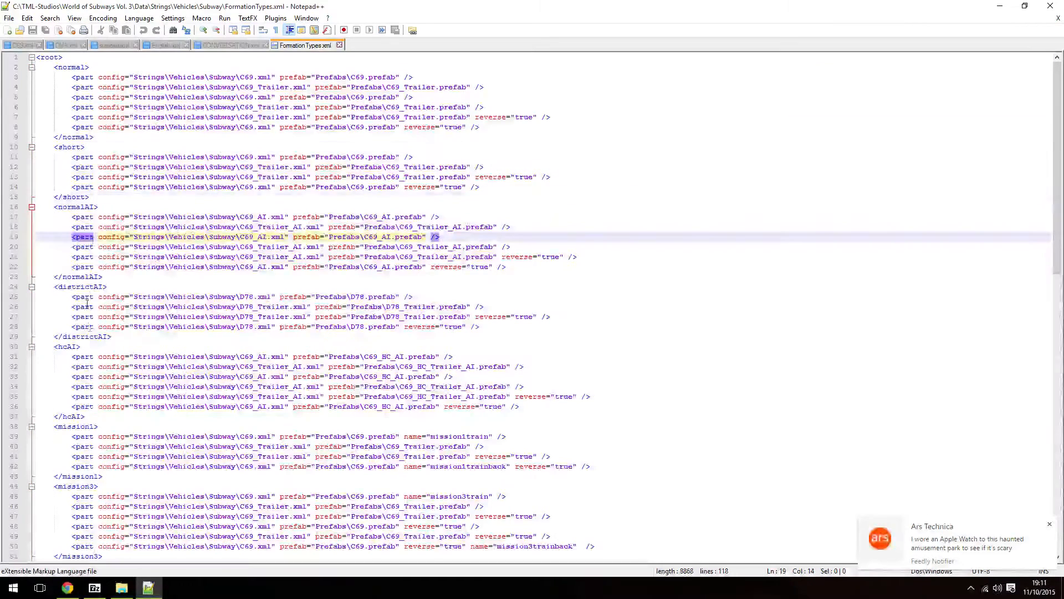
{"action": "left_click", "coordinate": [329, 217]}
{"action": "left_click", "coordinate": [311, 147]}
{"action": "left_click", "coordinate": [298, 97]}
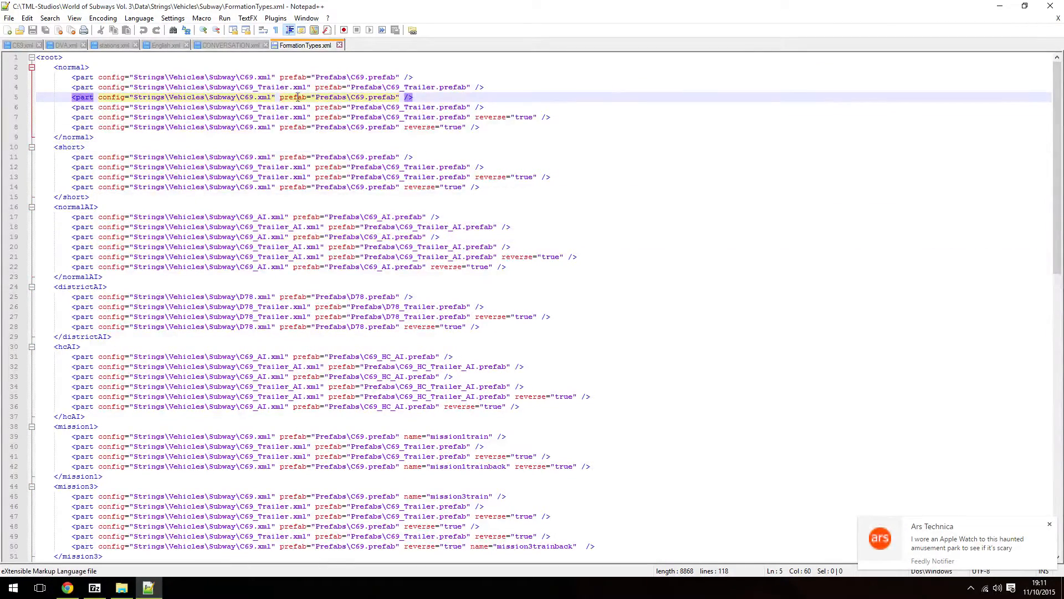
{"action": "left_click", "coordinate": [187, 161]}
{"action": "left_click", "coordinate": [286, 107]}
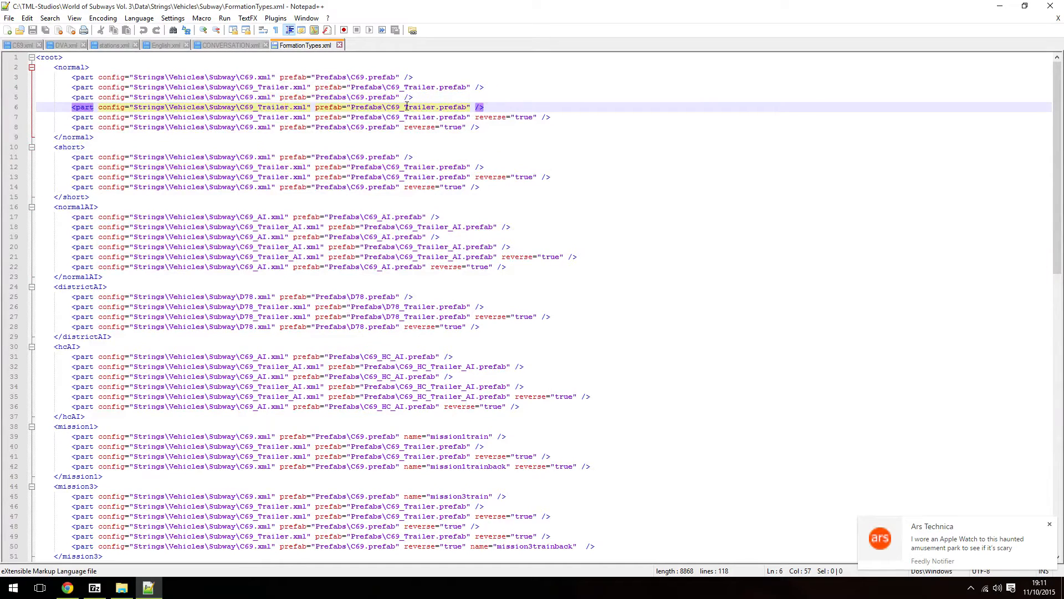
{"action": "left_click", "coordinate": [356, 78]}
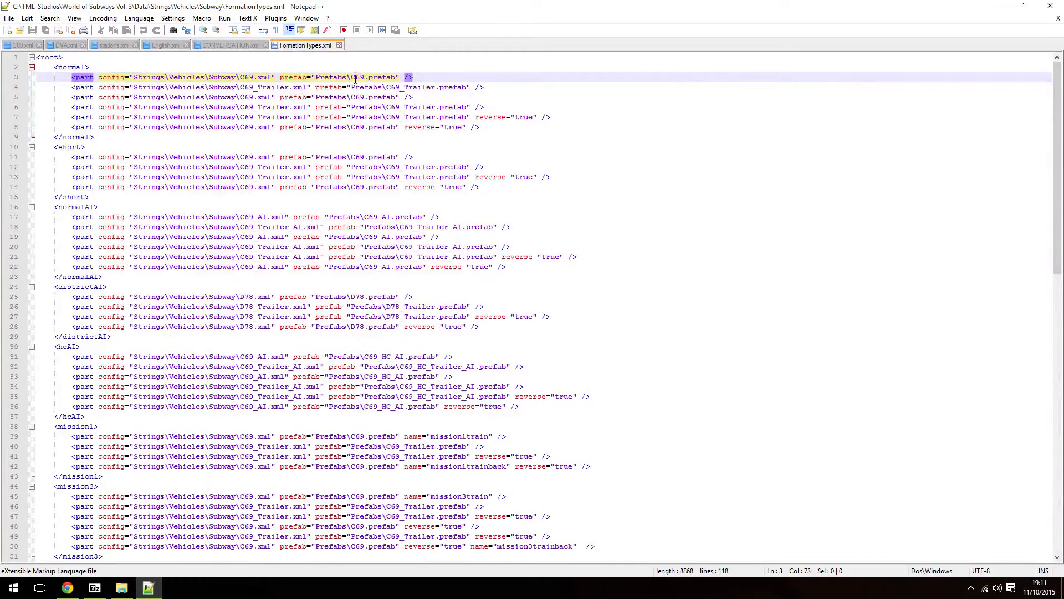
{"action": "left_click", "coordinate": [355, 88]}
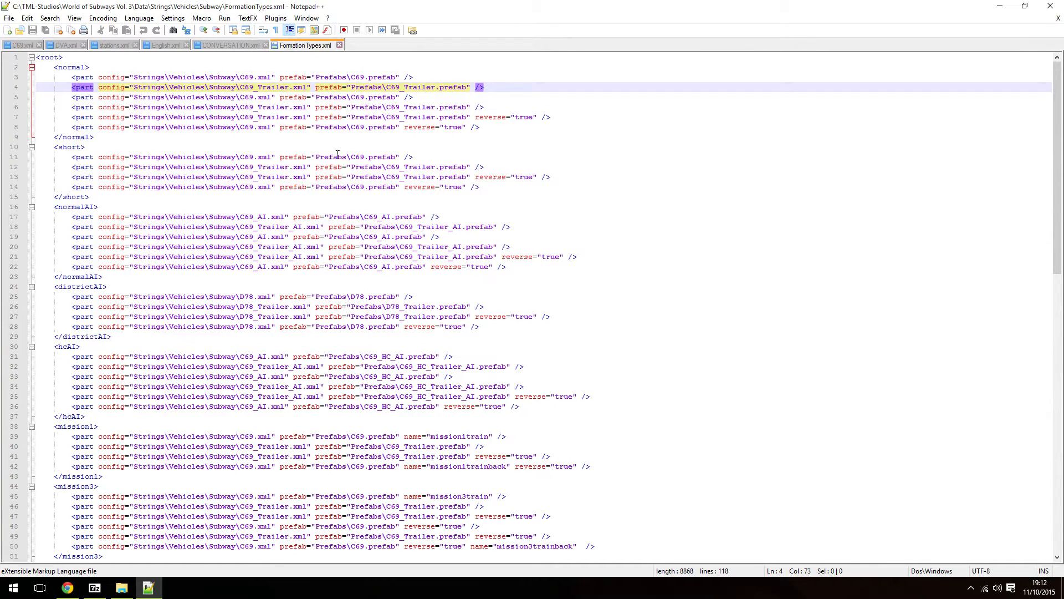
{"action": "left_click", "coordinate": [265, 117]}
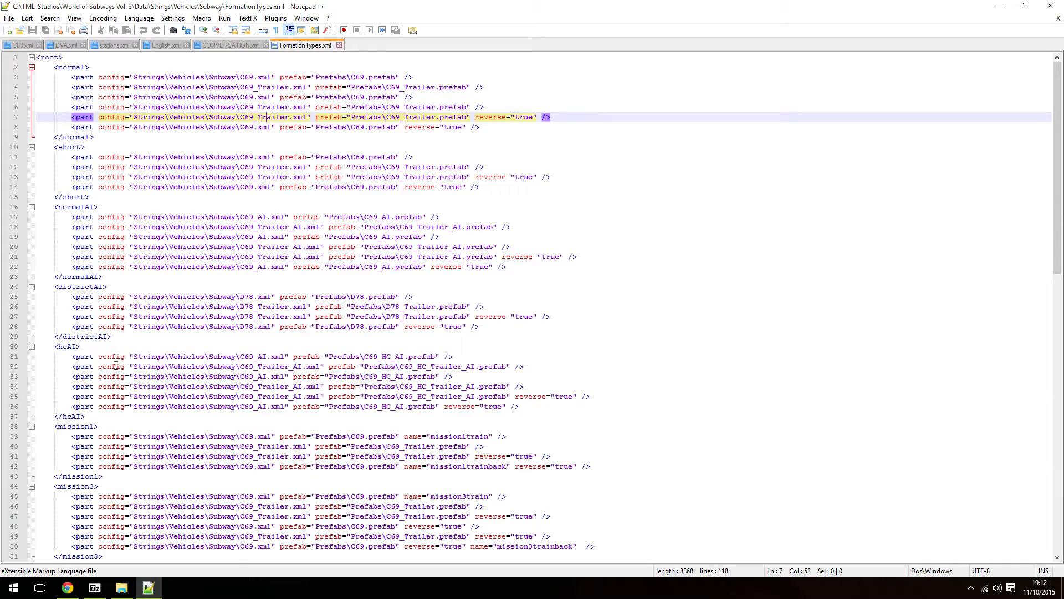
{"action": "scroll", "coordinate": [194, 427], "scroll_direction": "down", "scroll_amount": 20}
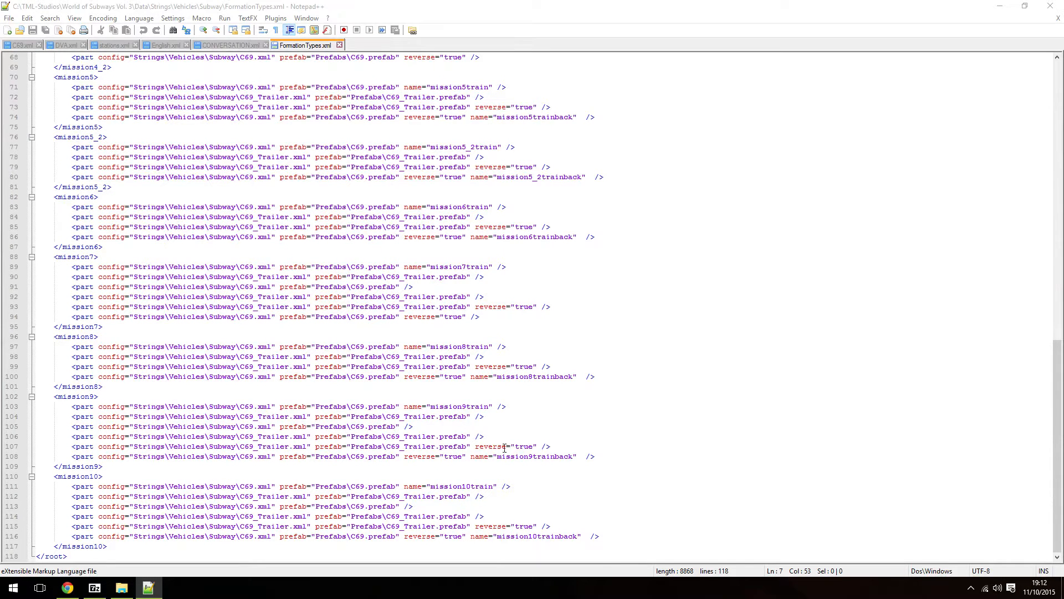
{"action": "scroll", "coordinate": [563, 143], "scroll_direction": "up", "scroll_amount": 3}
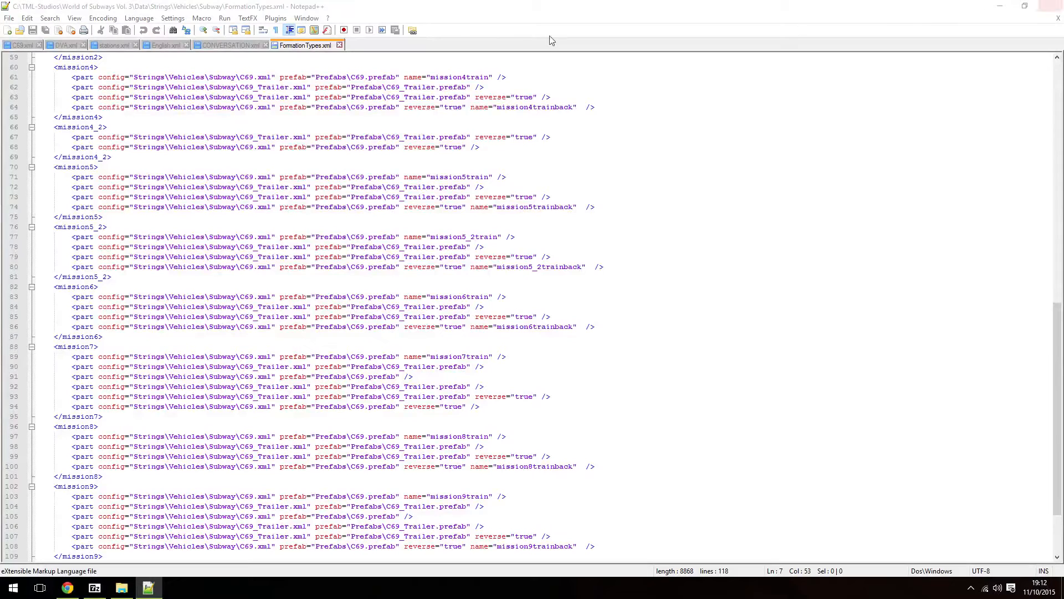
- Switch to the Subway folder in File Explorer and select C69.xml and C69_Trailer.xml together
{"action": "left_click", "coordinate": [121, 589]}
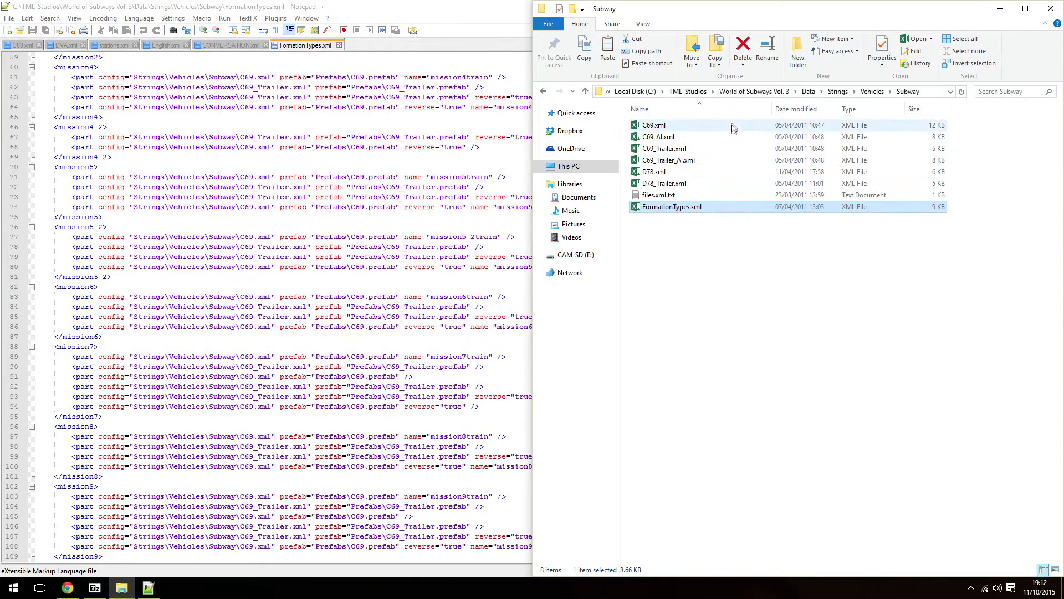
{"action": "right_click", "coordinate": [646, 126]}
{"action": "key", "text": "Escape"}
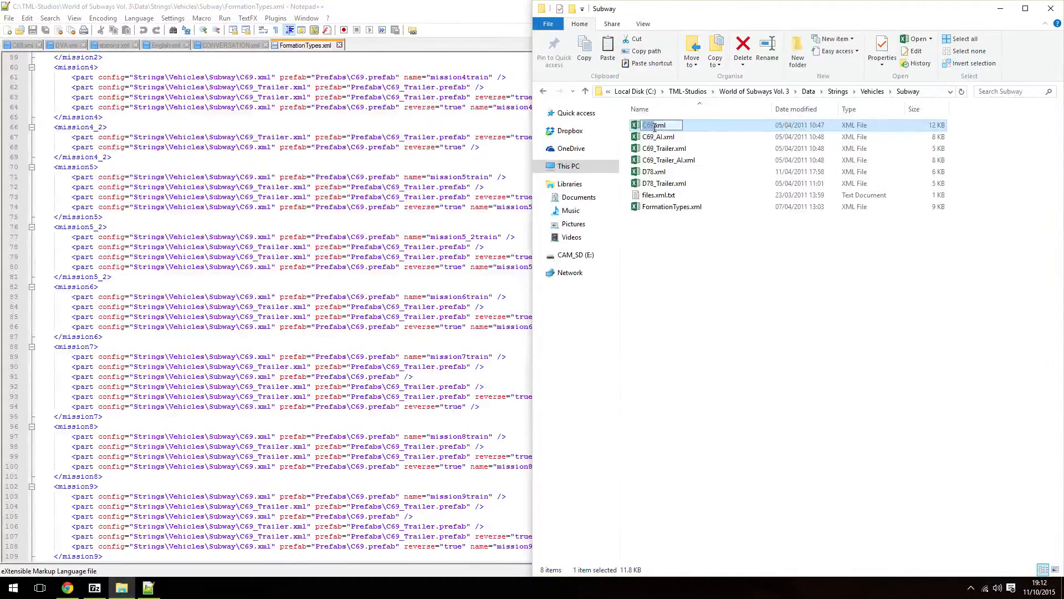
{"action": "left_click", "coordinate": [706, 145], "text": "ctrl"}
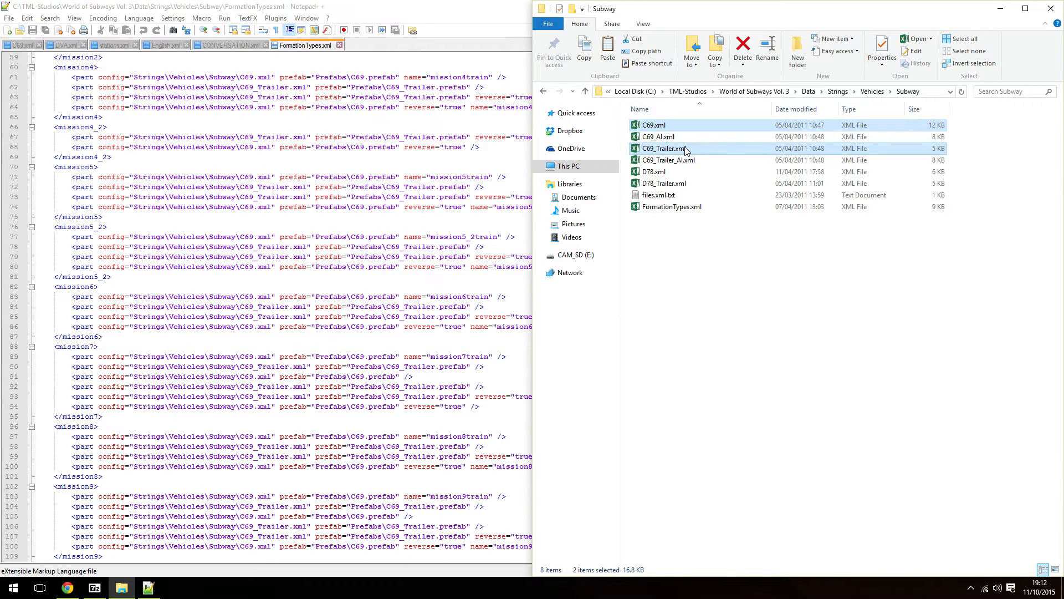
{"action": "right_click", "coordinate": [686, 150]}
{"action": "left_click", "coordinate": [724, 215]}
- Open C69.xml and C69_Trailer.xml from the Subway folder in Notepad++ and close all the other open files
{"action": "left_click", "coordinate": [320, 48]}
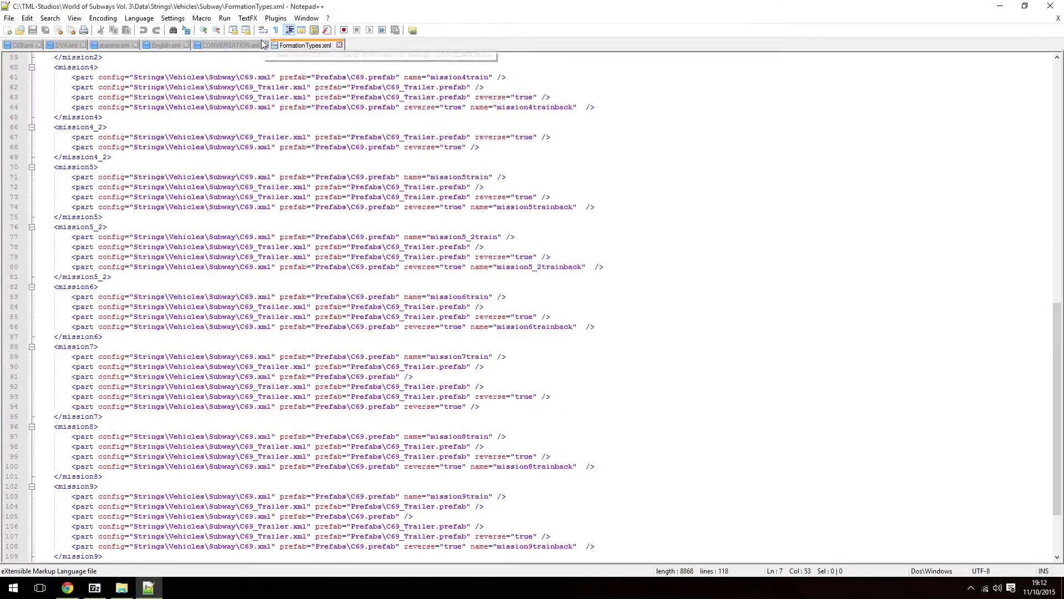
{"action": "left_click", "coordinate": [38, 45]}
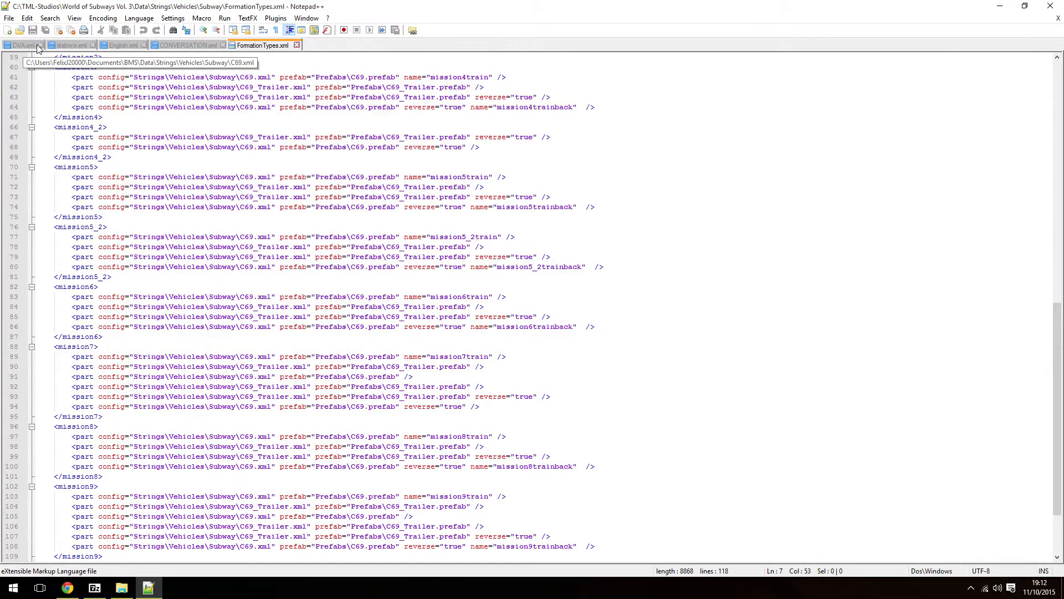
{"action": "right_click", "coordinate": [16, 47]}
{"action": "key", "text": "Escape"}
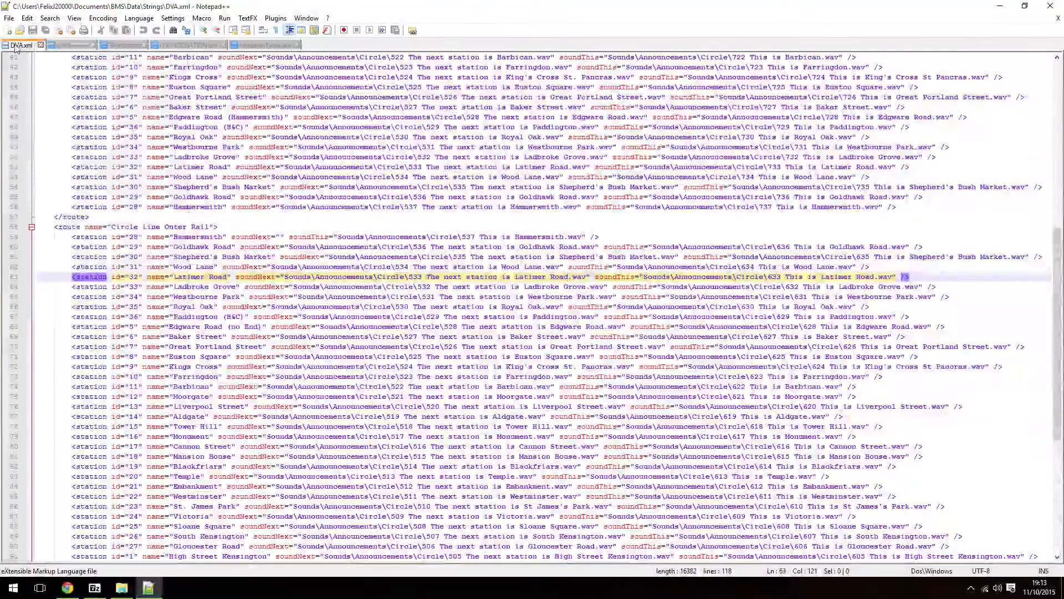
{"action": "middle_click", "coordinate": [15, 47]}
{"action": "middle_click", "coordinate": [15, 47]}
{"action": "middle_click", "coordinate": [15, 47]}
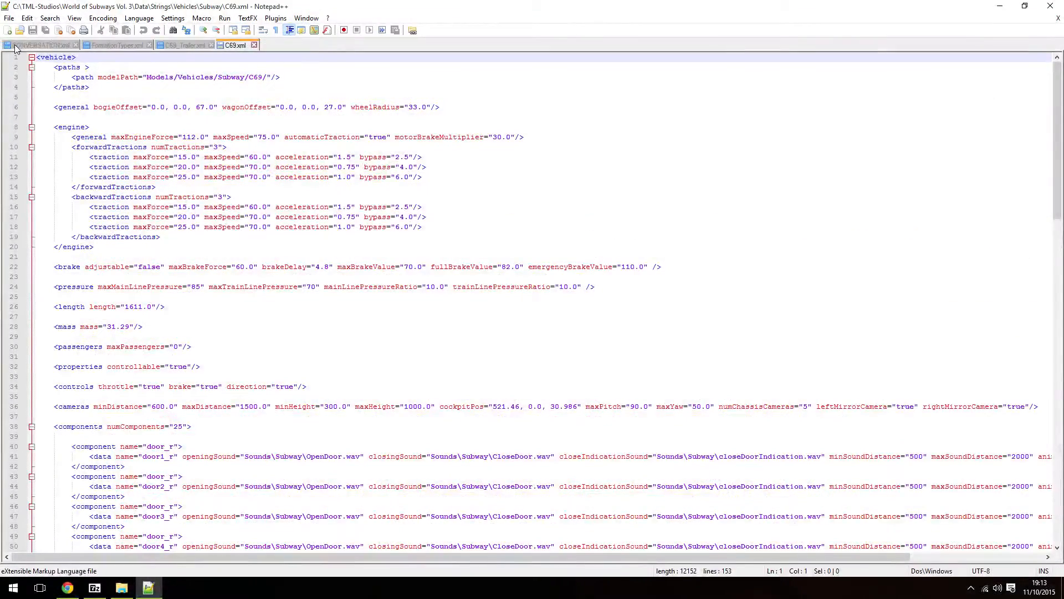
{"action": "middle_click", "coordinate": [15, 48]}
{"action": "middle_click", "coordinate": [15, 47]}
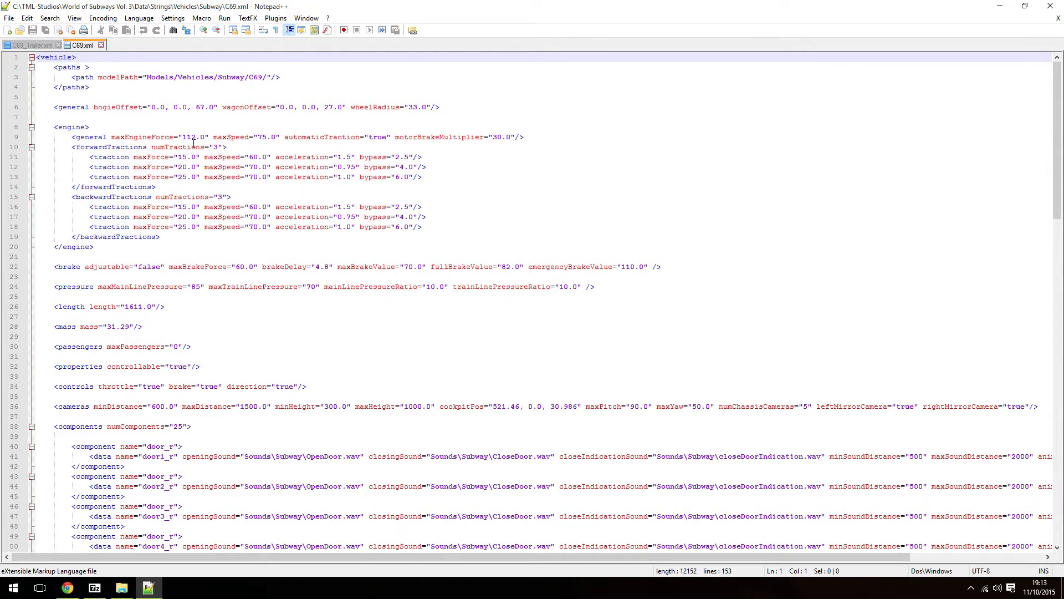
- In the engine's general line of C69.xml, set maxSpeed to 500.0 and maxEngineForce to 600.0
{"action": "double_click", "coordinate": [262, 138]}
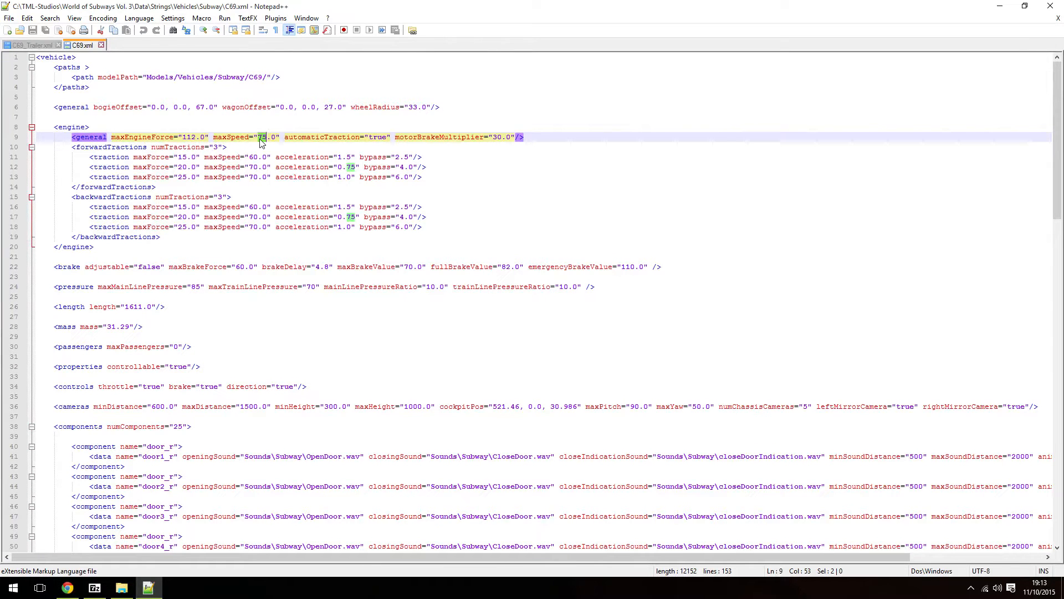
{"action": "type", "text": "500"}
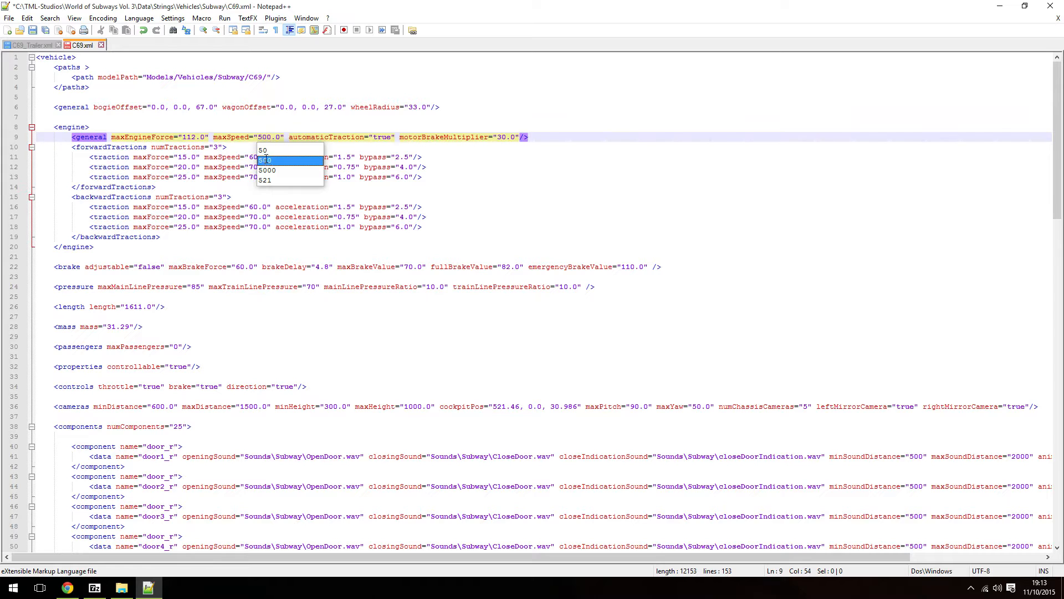
{"action": "key", "text": "Escape"}
{"action": "double_click", "coordinate": [189, 137]}
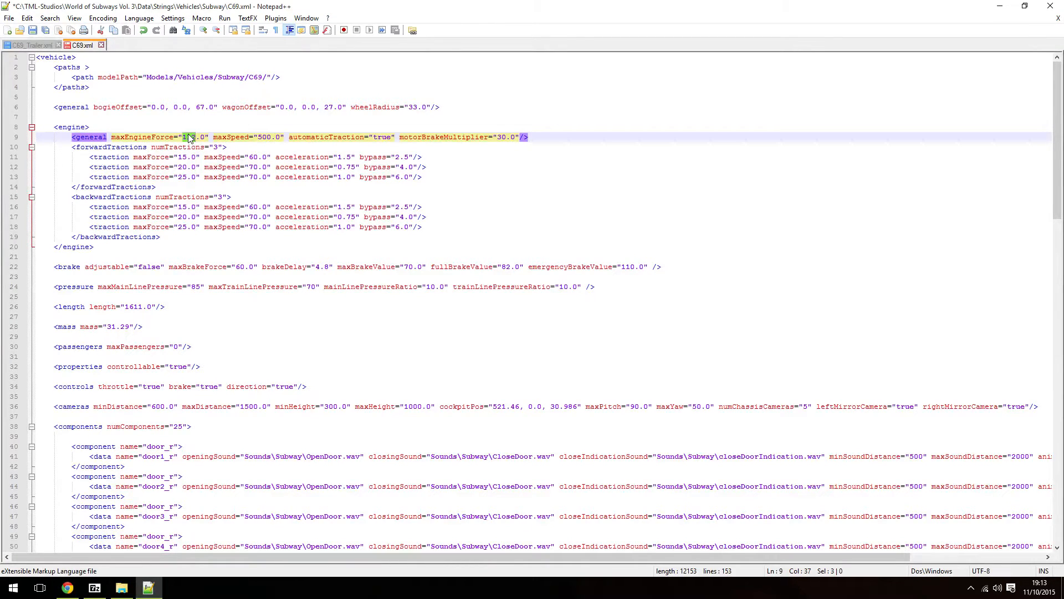
{"action": "type", "text": "600"}
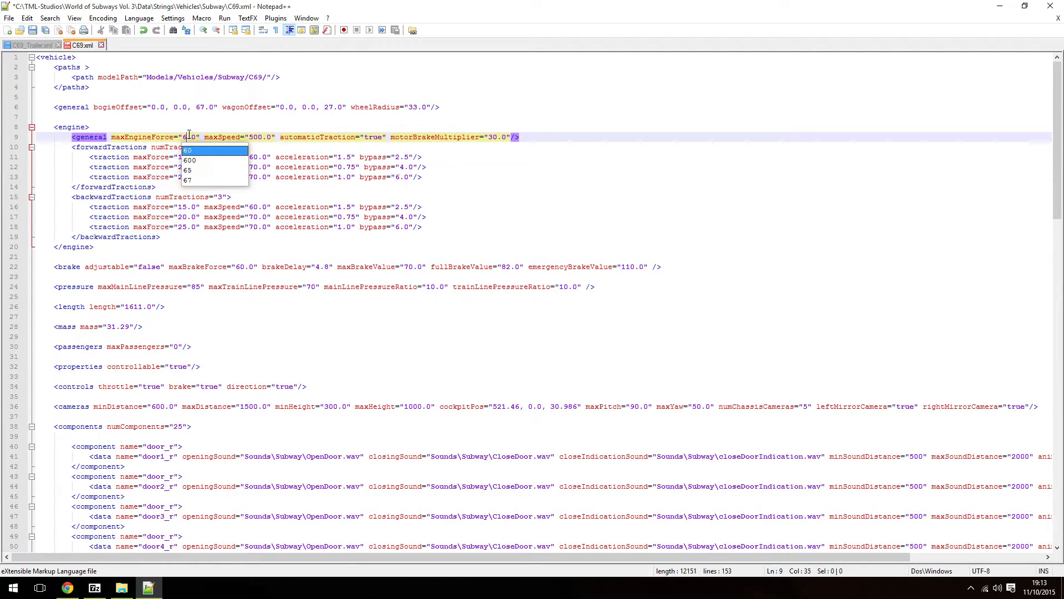
{"action": "key", "text": "Escape"}
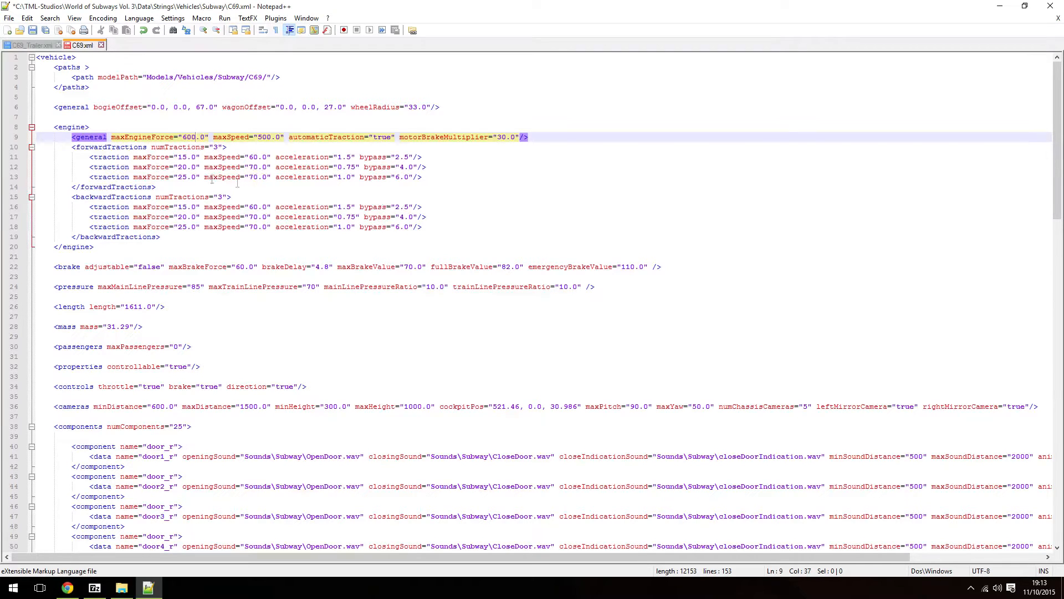
- Set maxSpeed of the third forward traction in C69.xml to 500.0
{"action": "left_click", "coordinate": [294, 156]}
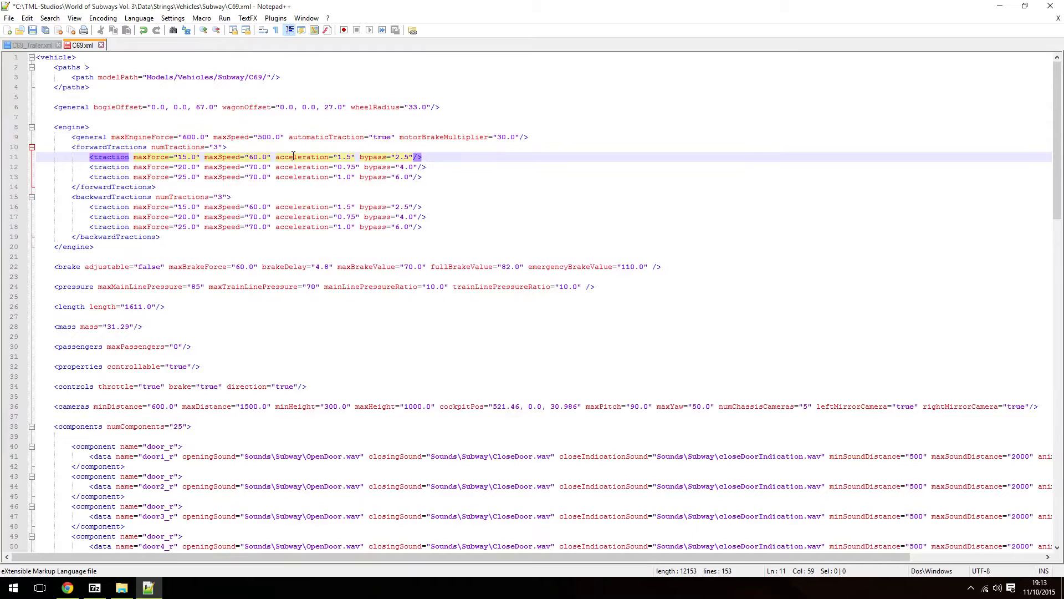
{"action": "key", "text": "Down"}
{"action": "key", "text": "Down"}
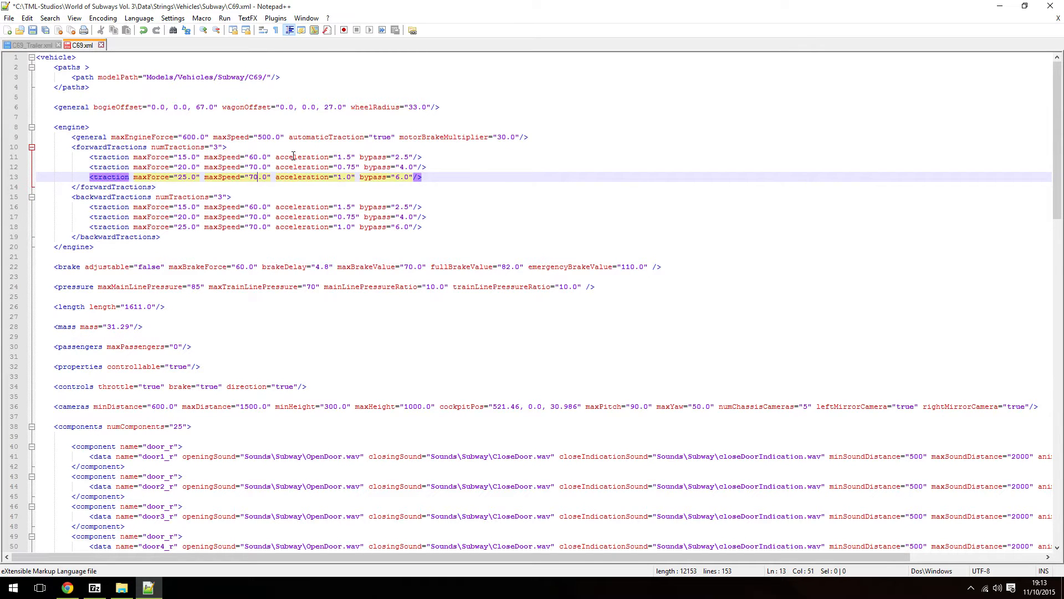
{"action": "double_click", "coordinate": [256, 177]}
{"action": "type", "text": "81"}
{"action": "key", "text": "BackSpace"}
{"action": "key", "text": "BackSpace"}
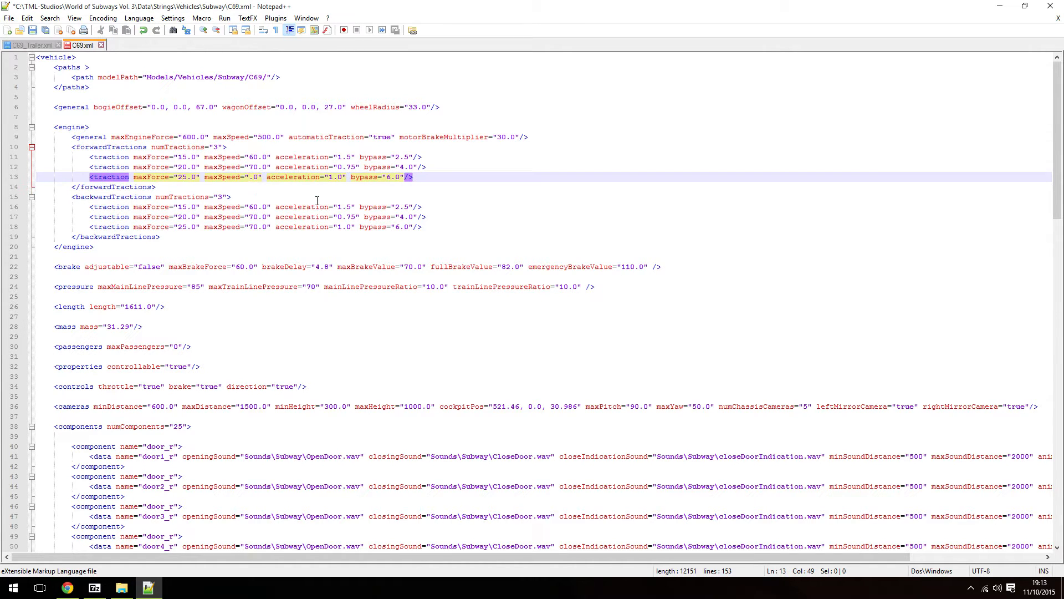
{"action": "type", "text": "500"}
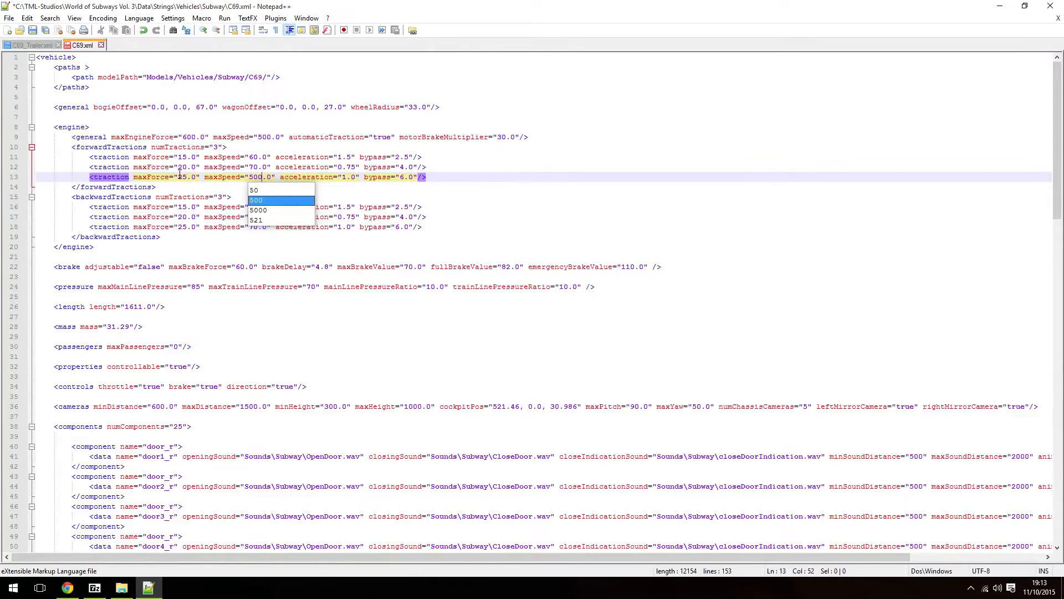
- Set maxForce of the third forward traction to 600.0 and save C69.xml
{"action": "double_click", "coordinate": [179, 176]}
{"action": "type", "text": "600"}
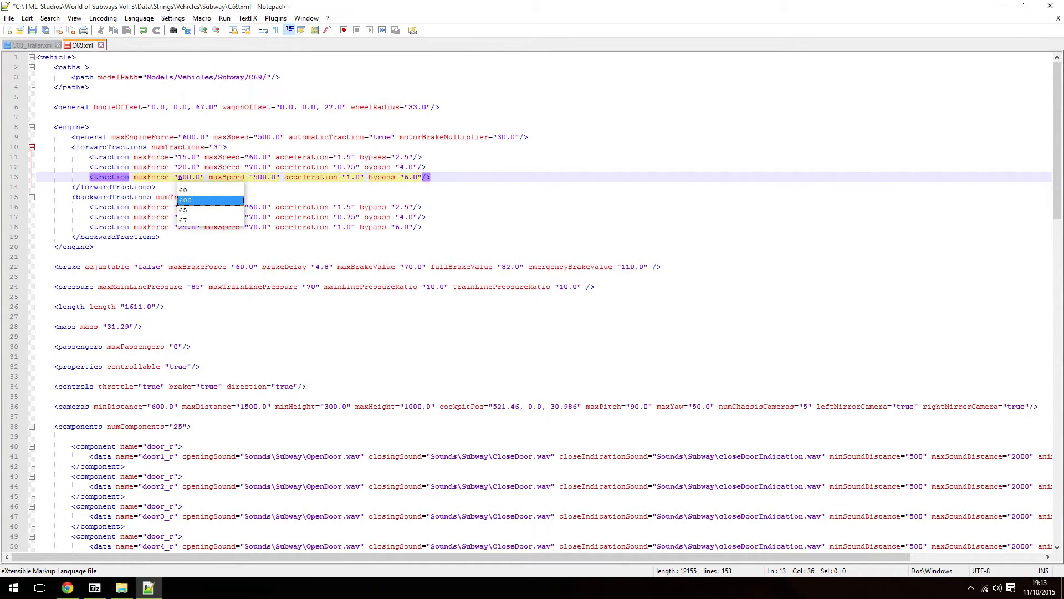
{"action": "left_click", "coordinate": [325, 177]}
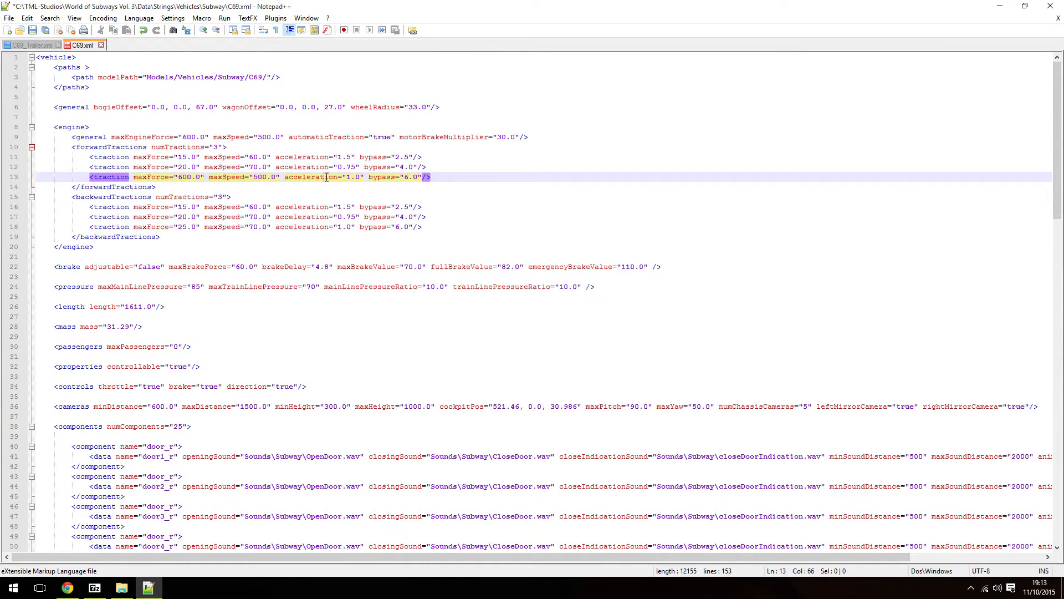
{"action": "left_click", "coordinate": [350, 176]}
{"action": "left_click", "coordinate": [393, 175]}
{"action": "key", "text": "ctrl+s"}
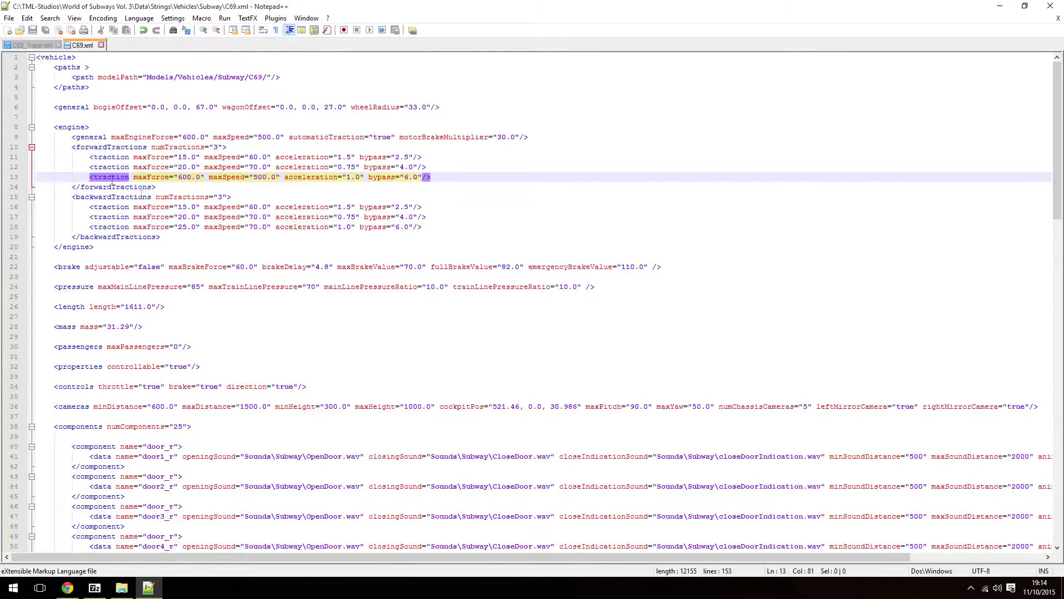
- Examine the rest of C69.xml: forward and backward tractions, brake to passengers settings, door, light and display components, and sounds
{"action": "left_click", "coordinate": [113, 148]}
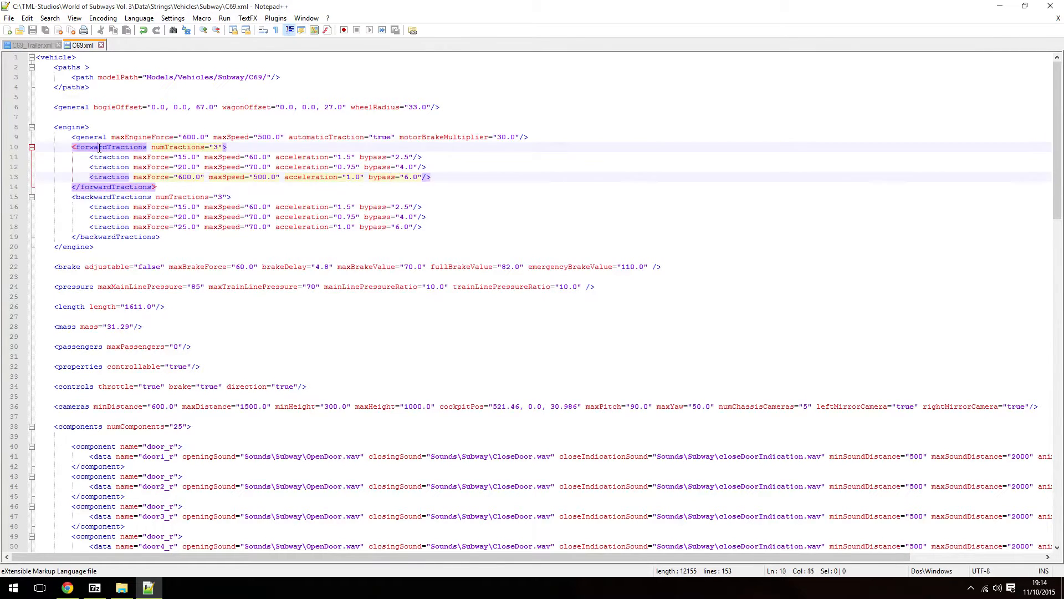
{"action": "left_click", "coordinate": [133, 197]}
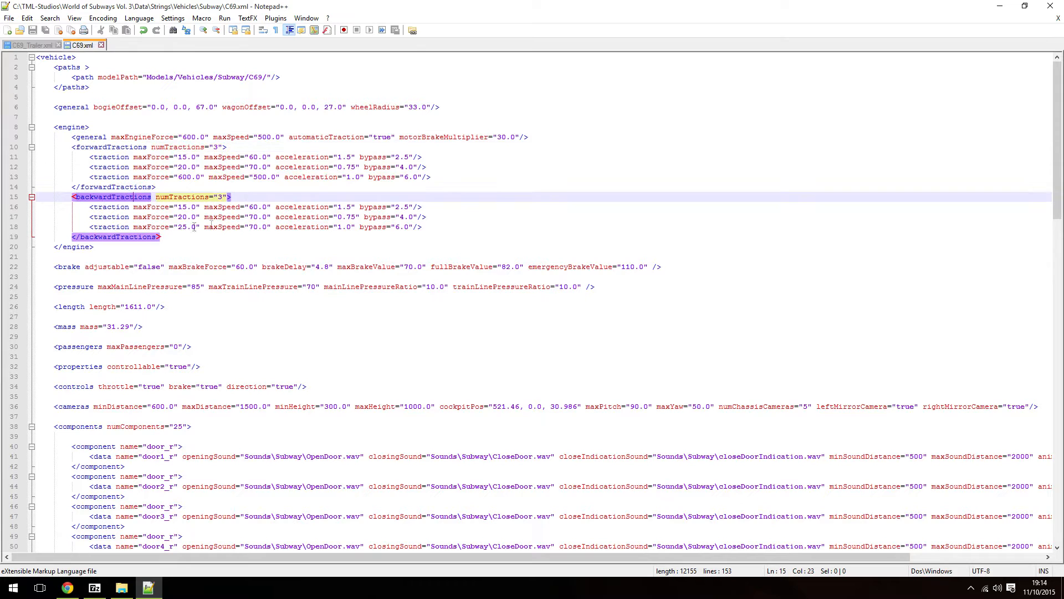
{"action": "left_click", "coordinate": [249, 177]}
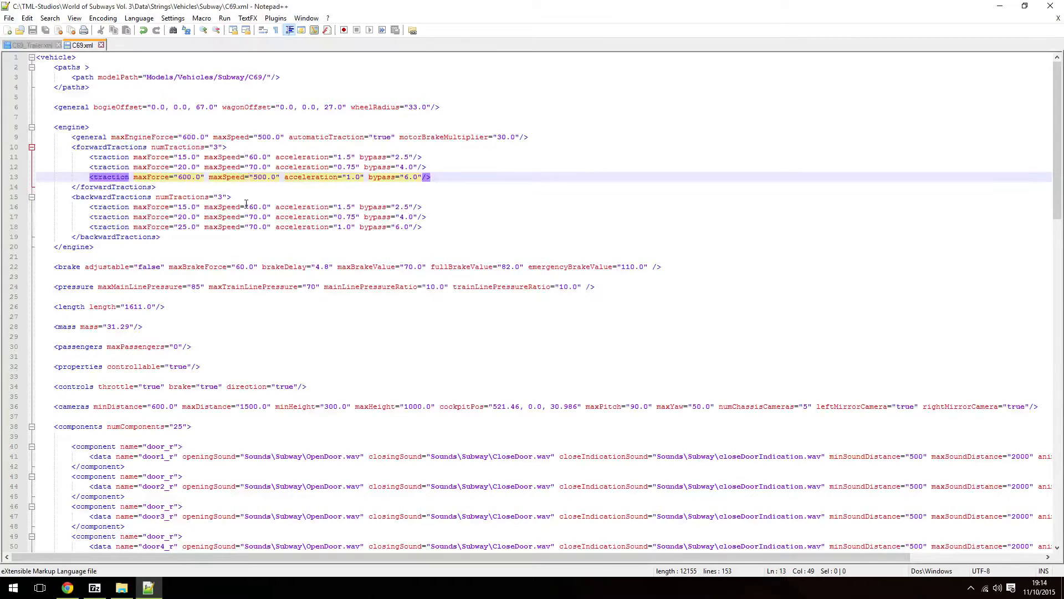
{"action": "left_click_drag", "start_coordinate": [72, 267], "coordinate": [209, 356]}
{"action": "left_click", "coordinate": [204, 310]}
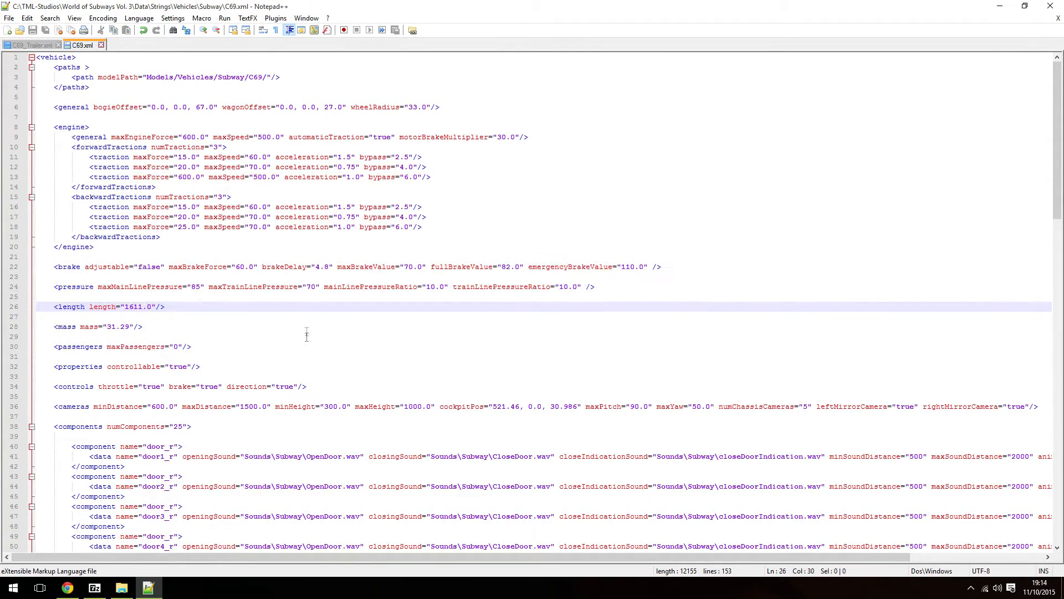
{"action": "scroll", "coordinate": [302, 388], "scroll_direction": "down", "scroll_amount": 6}
{"action": "left_click", "coordinate": [184, 439]}
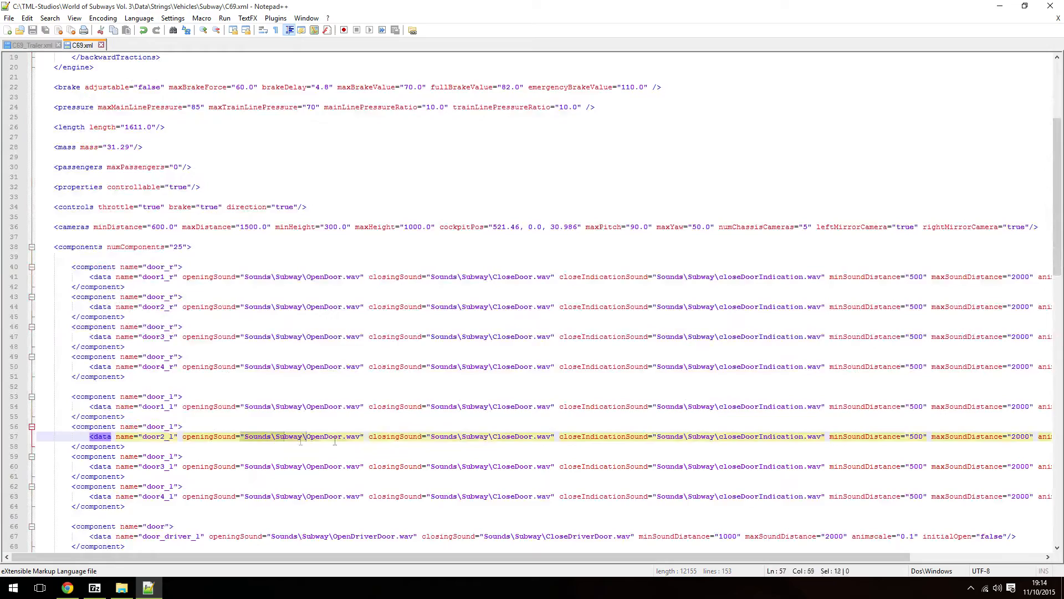
{"action": "left_click", "coordinate": [249, 466]}
{"action": "scroll", "coordinate": [252, 467], "scroll_direction": "down", "scroll_amount": 14}
{"action": "scroll", "coordinate": [252, 467], "scroll_direction": "down", "scroll_amount": 15}
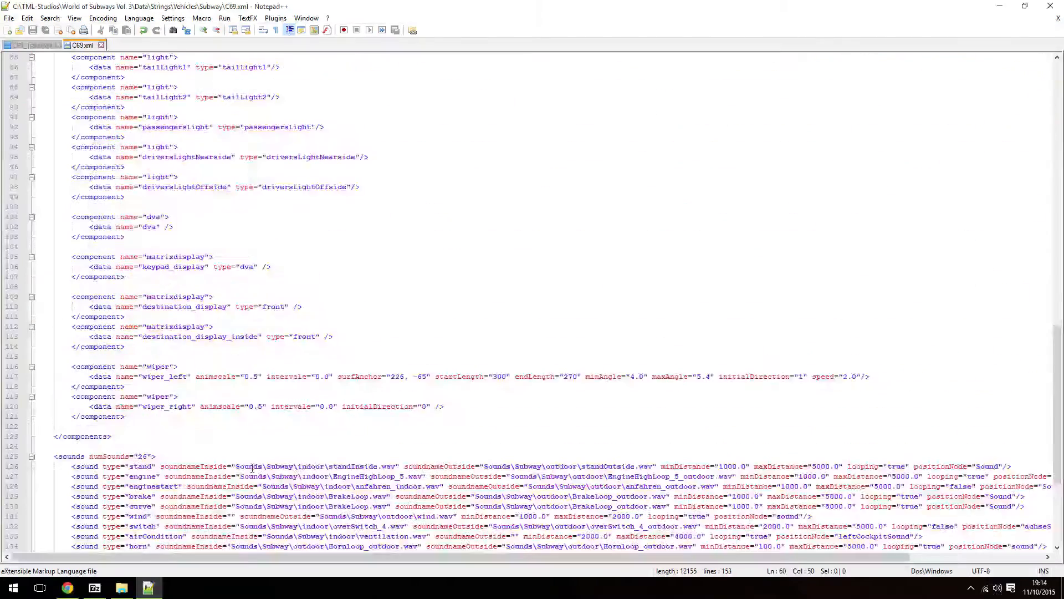
{"action": "scroll", "coordinate": [268, 316], "scroll_direction": "up", "scroll_amount": 20}
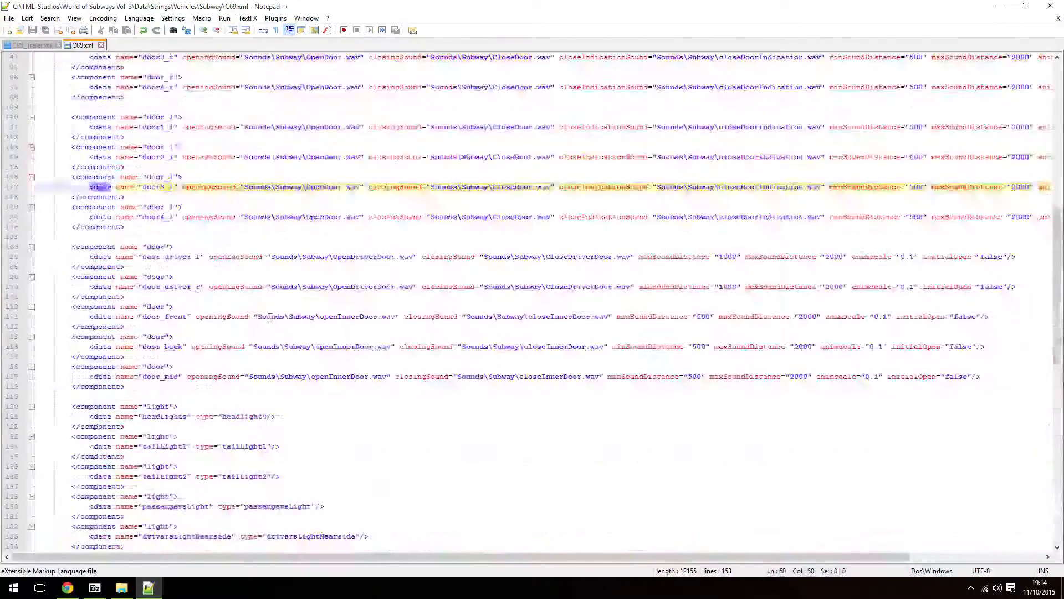
{"action": "left_click", "coordinate": [268, 317]}
{"action": "left_click", "coordinate": [208, 247]}
{"action": "left_click", "coordinate": [209, 238]}
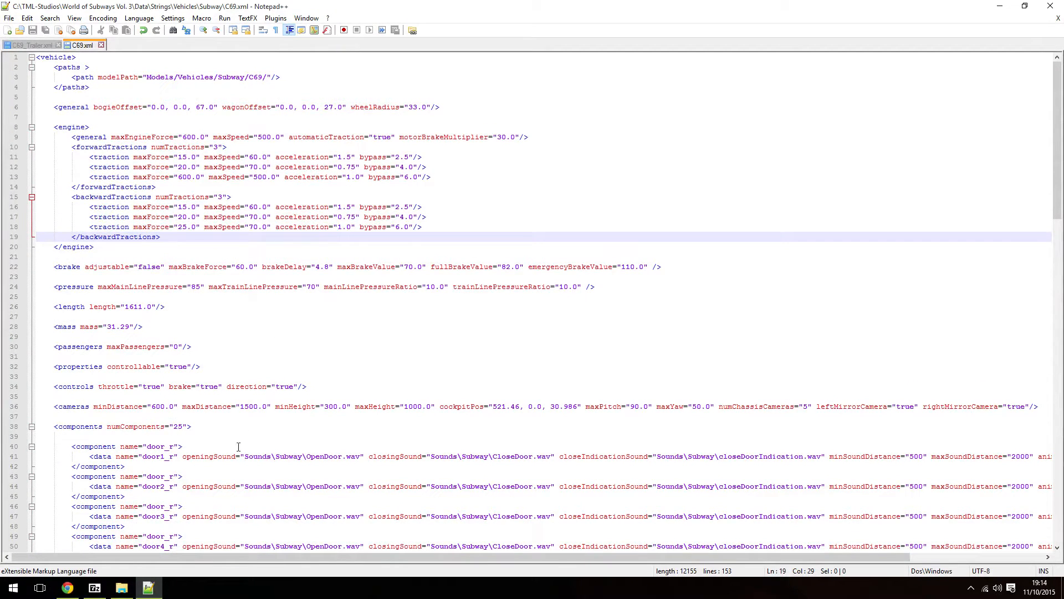
- Replace the engine's general line and forwardTractions block in C69_Trailer.xml with the ones copied from C69.xml
{"action": "left_click_drag", "start_coordinate": [225, 185], "coordinate": [65, 134]}
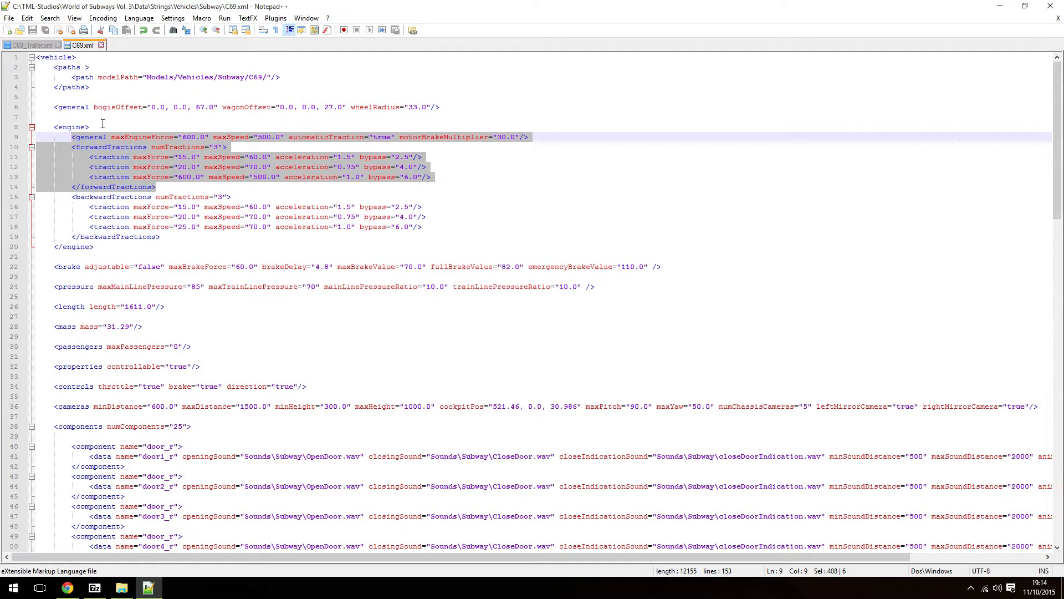
{"action": "right_click", "coordinate": [94, 139]}
{"action": "left_click", "coordinate": [127, 159]}
{"action": "left_click", "coordinate": [39, 45]}
{"action": "left_click_drag", "start_coordinate": [170, 182], "coordinate": [72, 137]}
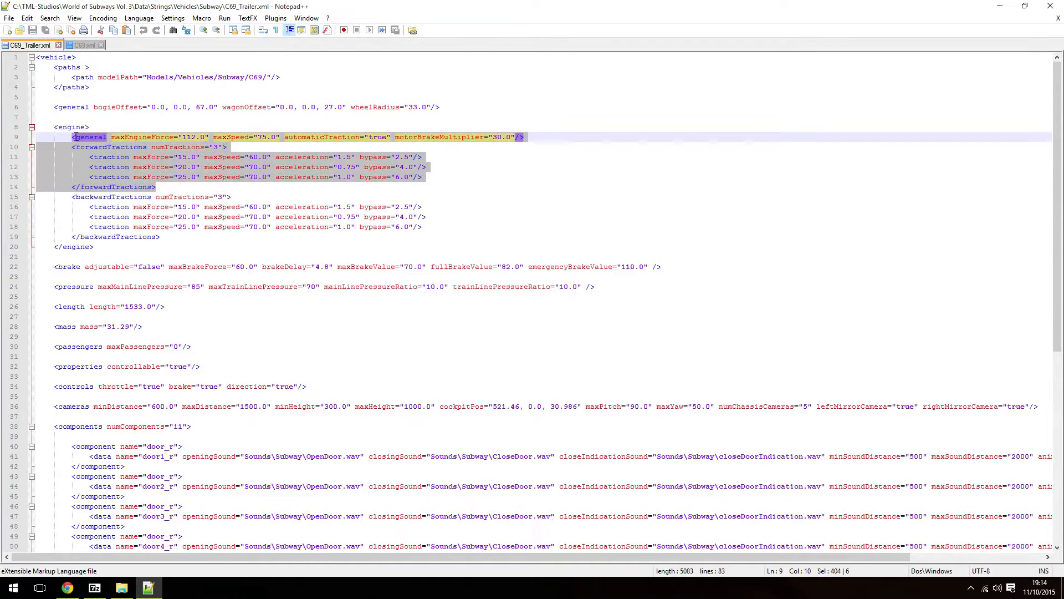
{"action": "right_click", "coordinate": [105, 155]}
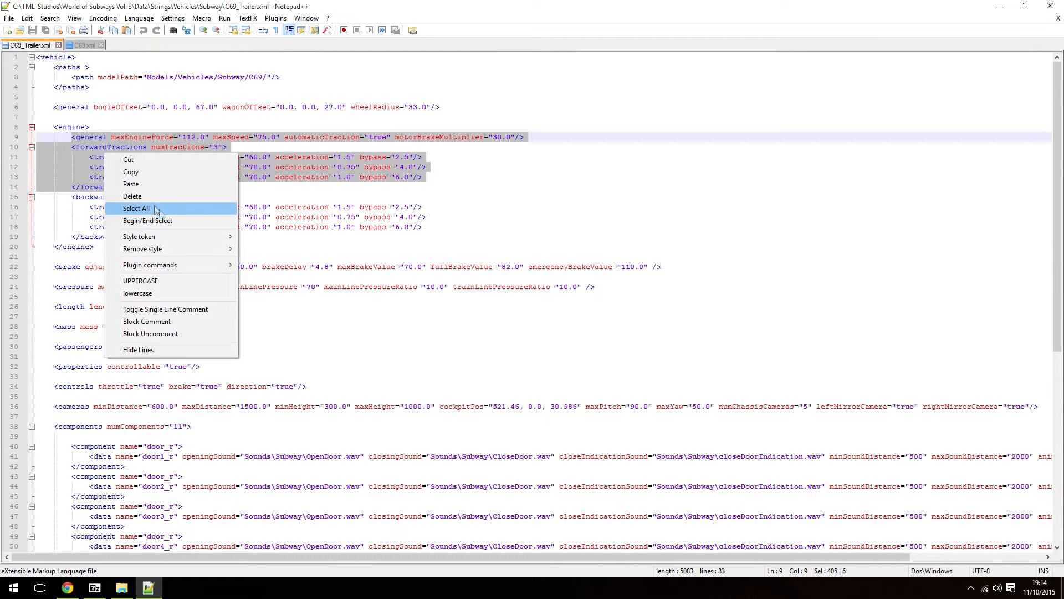
{"action": "left_click", "coordinate": [130, 184]}
{"action": "left_click", "coordinate": [190, 168]}
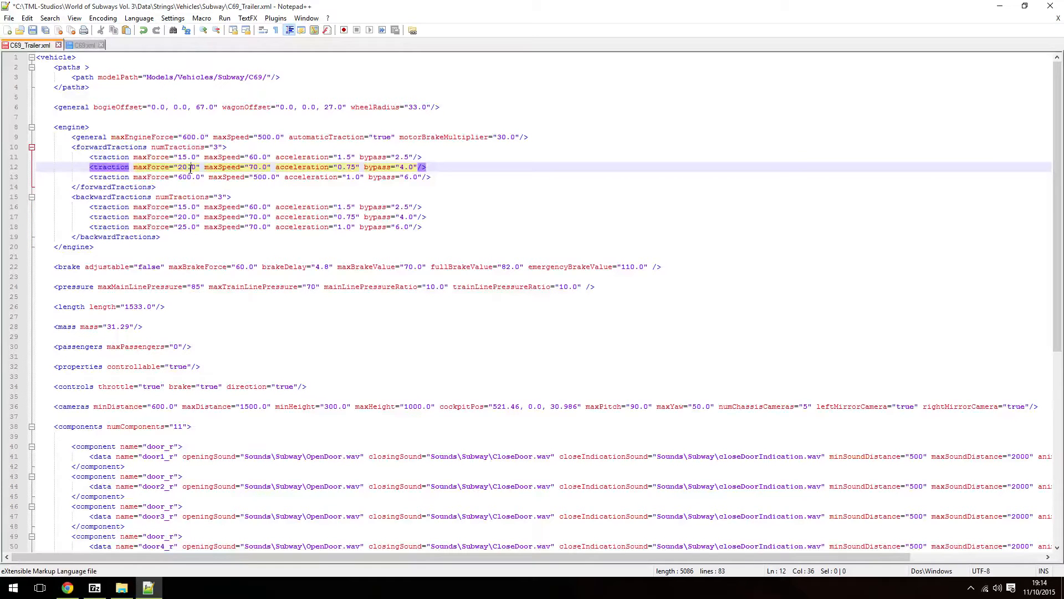
- Return to C69.xml and review its forward traction values and the general offset and wheel radius line
{"action": "left_click", "coordinate": [79, 45]}
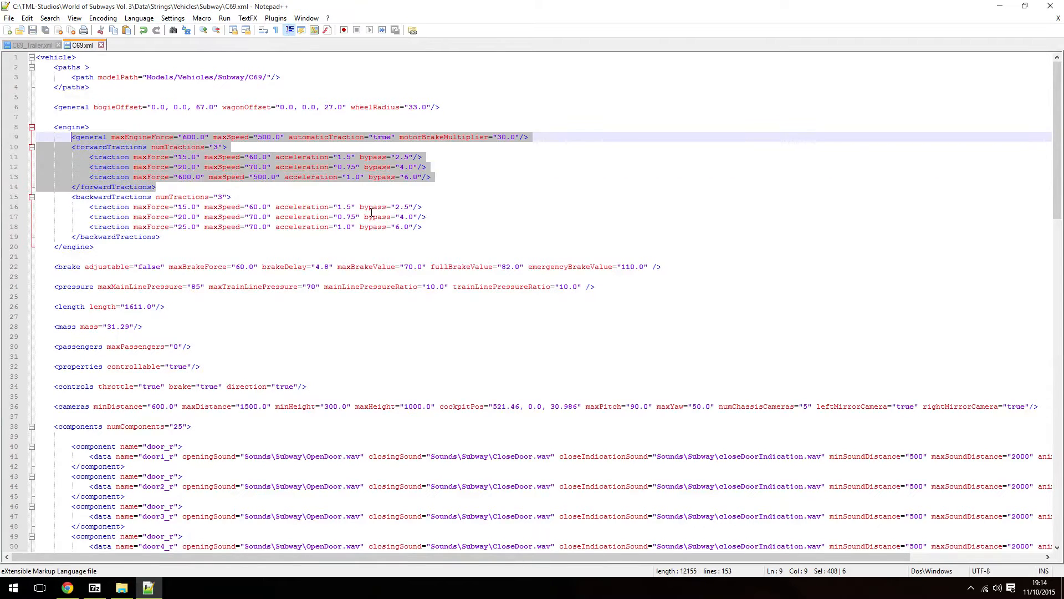
{"action": "left_click", "coordinate": [351, 157]}
{"action": "left_click", "coordinate": [408, 107]}
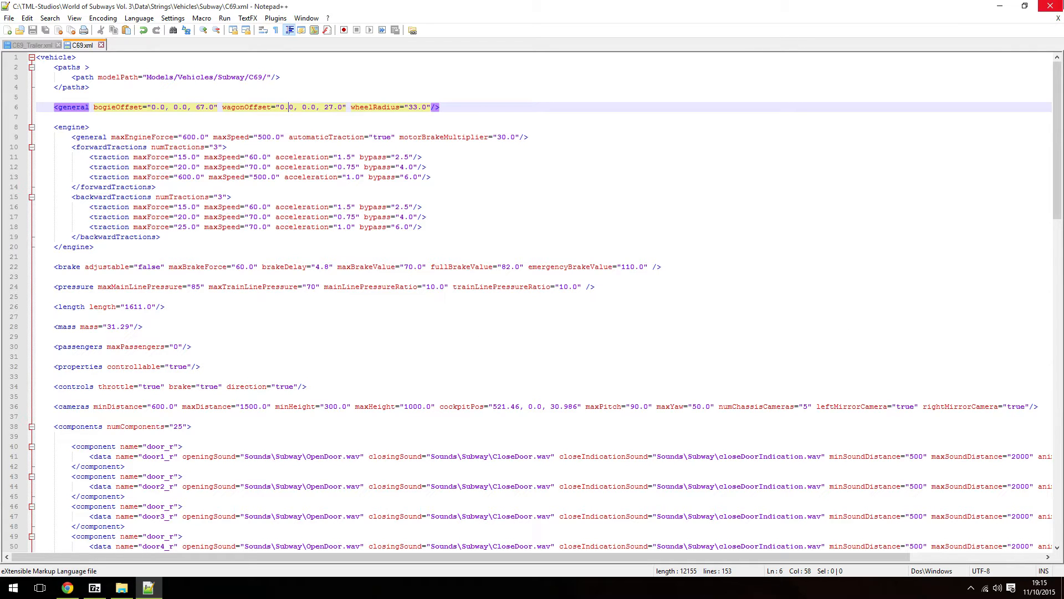
- Switch to File Explorer, go up to the game's Data\Strings folder and open its SignalSystem folder
{"action": "left_click", "coordinate": [127, 583]}
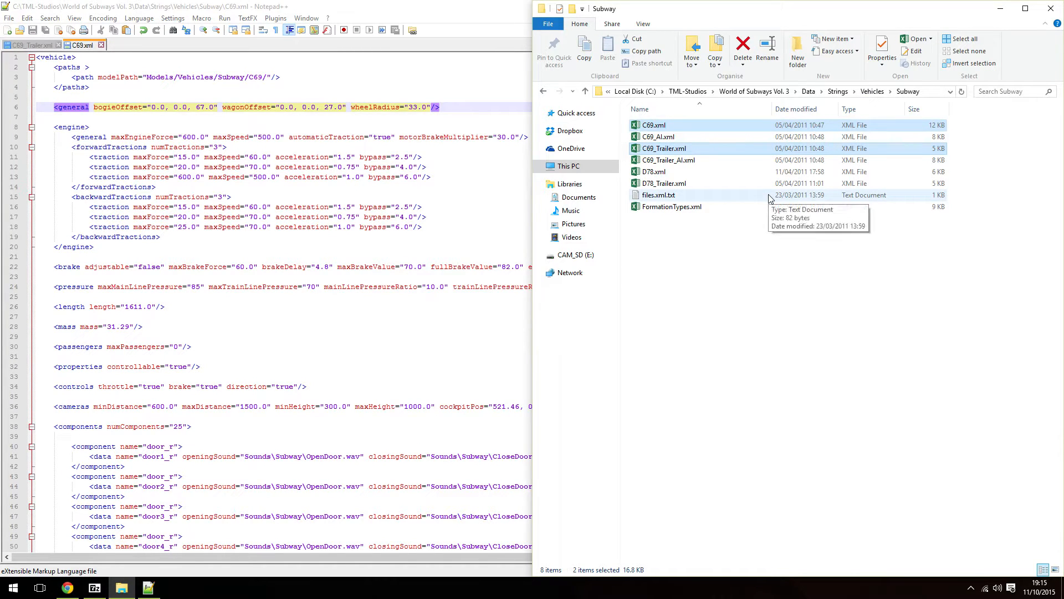
{"action": "key", "text": "BackSpace"}
{"action": "key", "text": "BackSpace"}
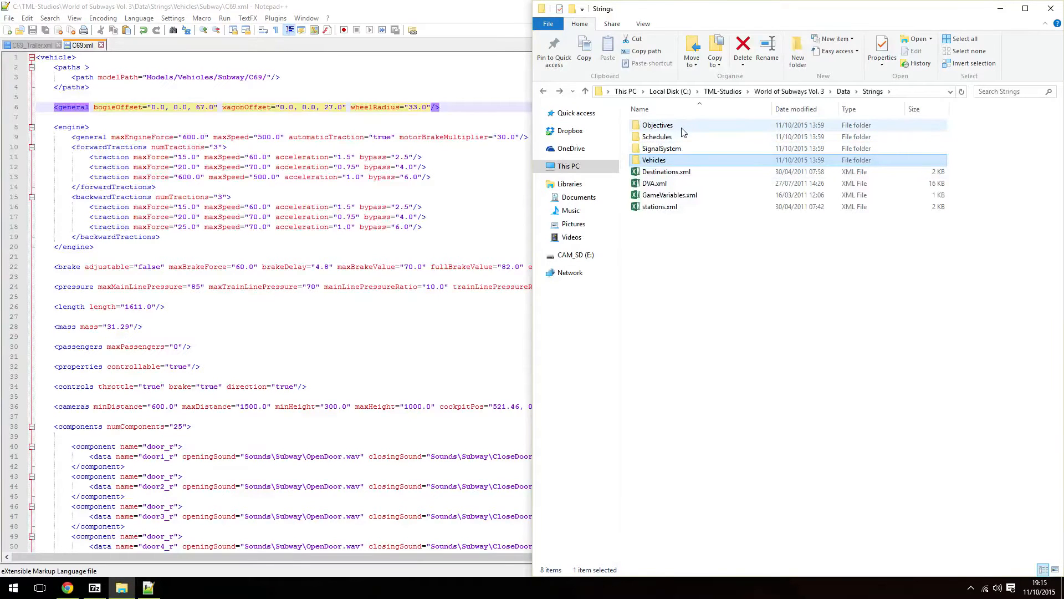
{"action": "left_click", "coordinate": [674, 172]}
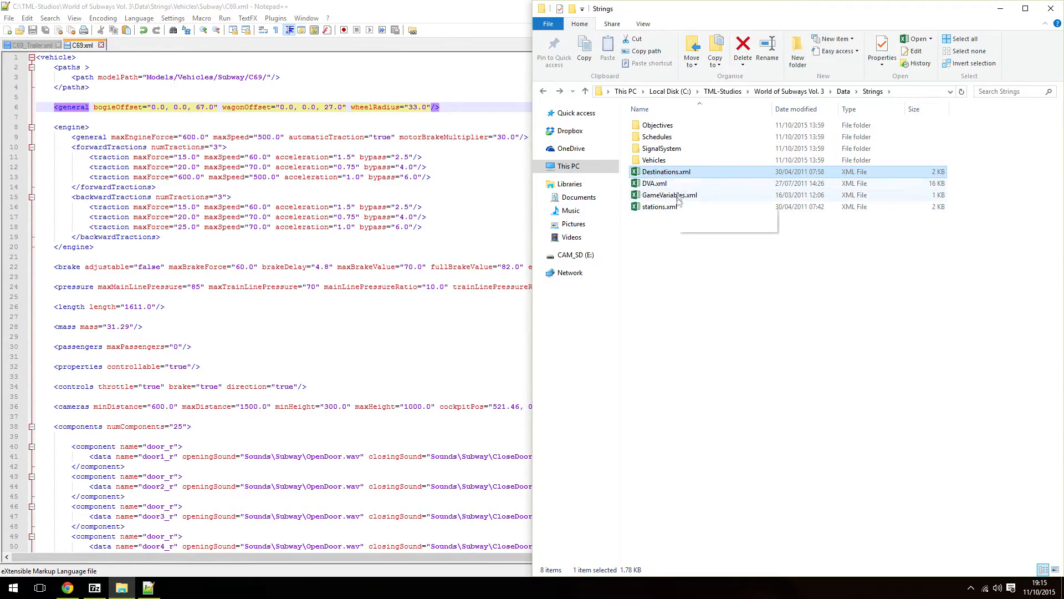
{"action": "double_click", "coordinate": [660, 148]}
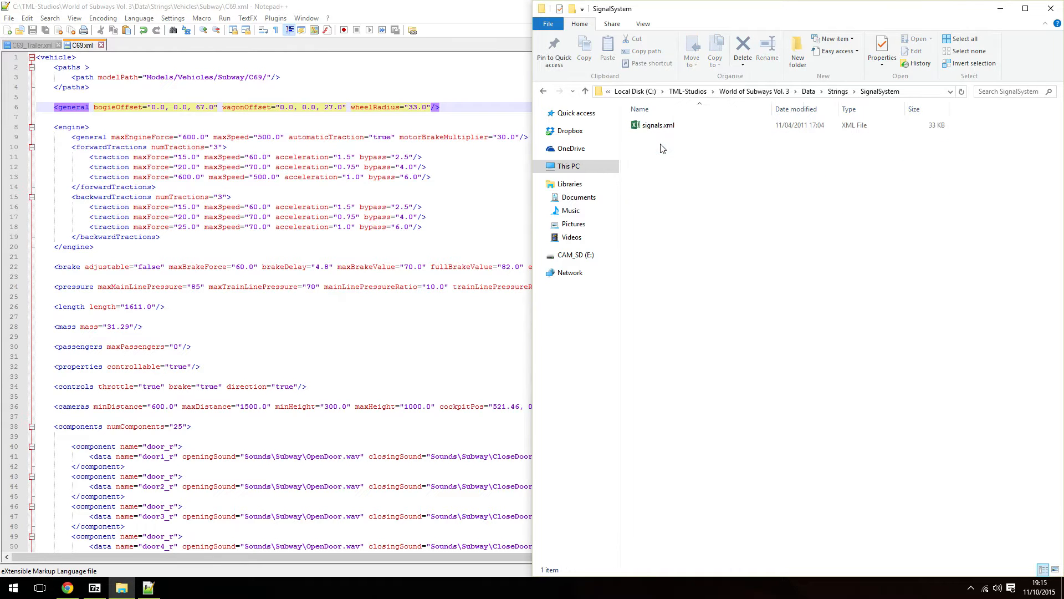
- Go to the Data\Strings\Schedules folder, open Aldgate-BakerStreet.sch for text editing and look through its nodes and departure times
{"action": "key", "text": "BackSpace"}
{"action": "double_click", "coordinate": [661, 138]}
{"action": "right_click", "coordinate": [662, 126]}
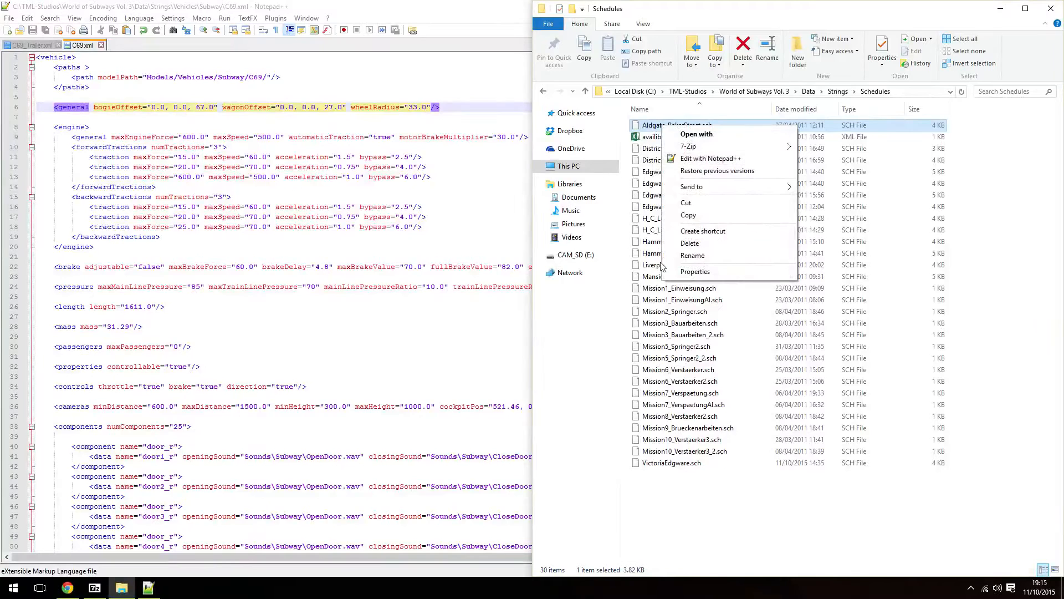
{"action": "left_click", "coordinate": [661, 291]}
{"action": "right_click", "coordinate": [701, 125]}
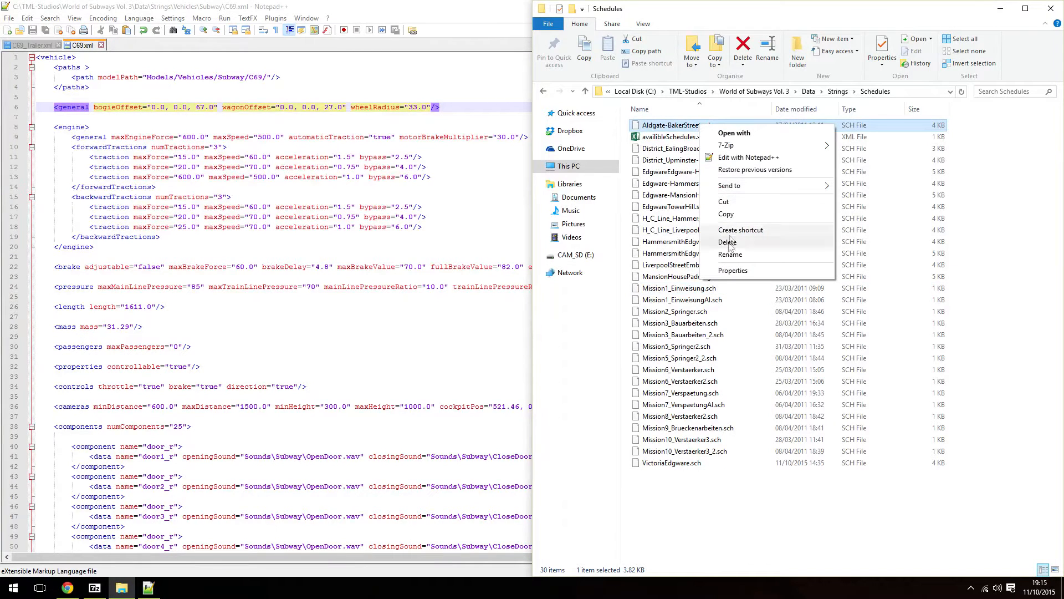
{"action": "left_click", "coordinate": [738, 157]}
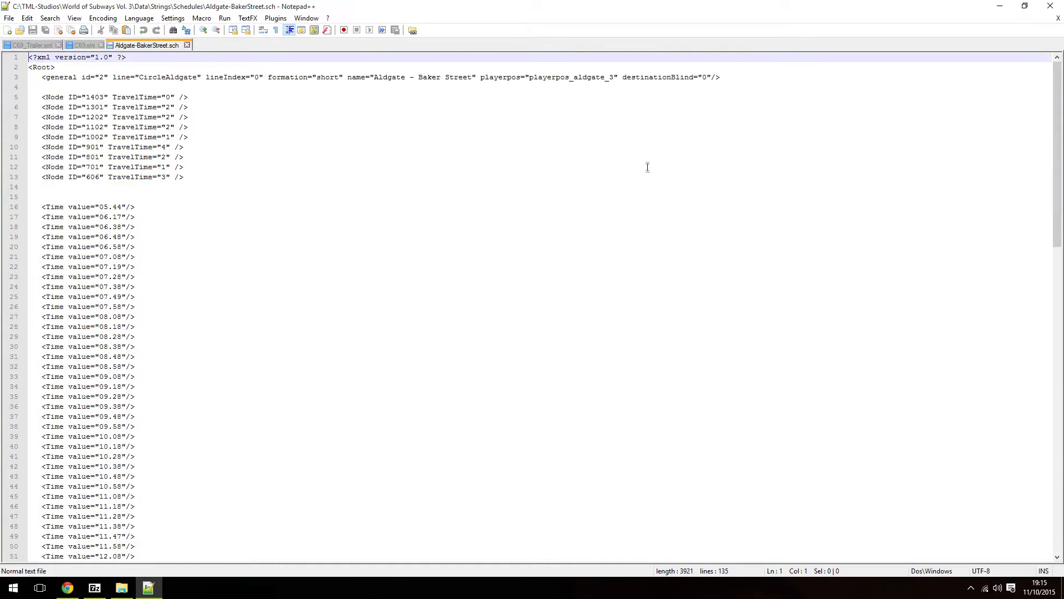
{"action": "scroll", "coordinate": [83, 210], "scroll_direction": "down", "scroll_amount": 20}
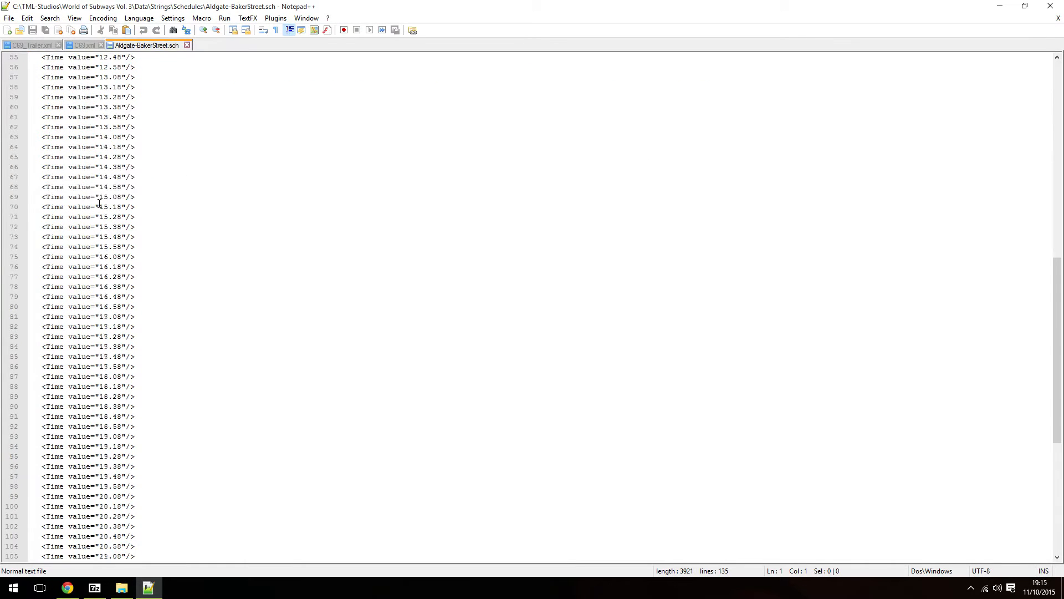
{"action": "scroll", "coordinate": [157, 374], "scroll_direction": "up", "scroll_amount": 20}
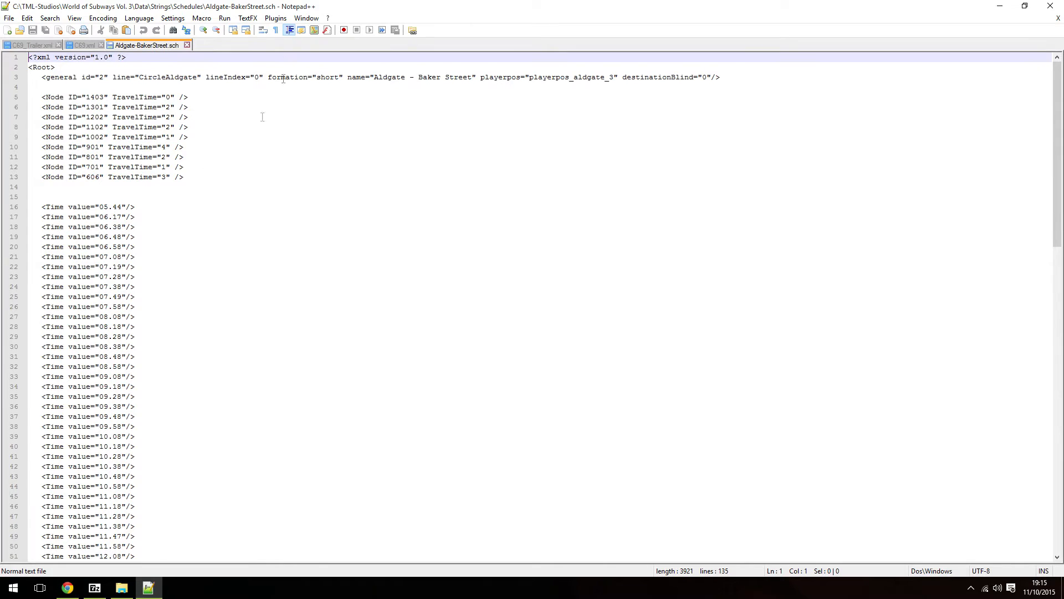
- Try the formation values normal and districtAI in the schedule's general line, restore short and save the file
{"action": "double_click", "coordinate": [334, 76]}
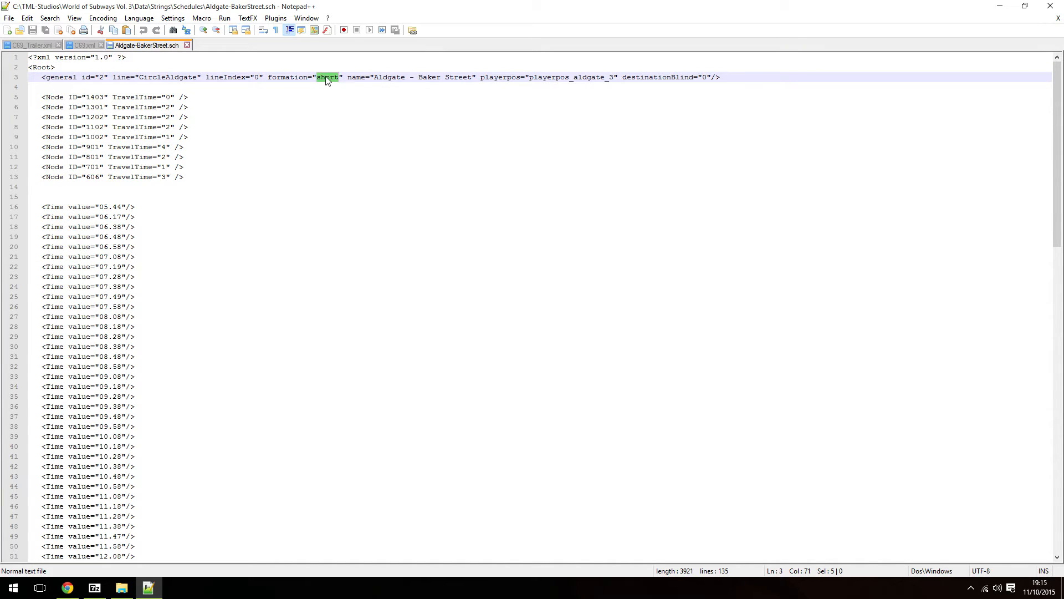
{"action": "type", "text": "s"}
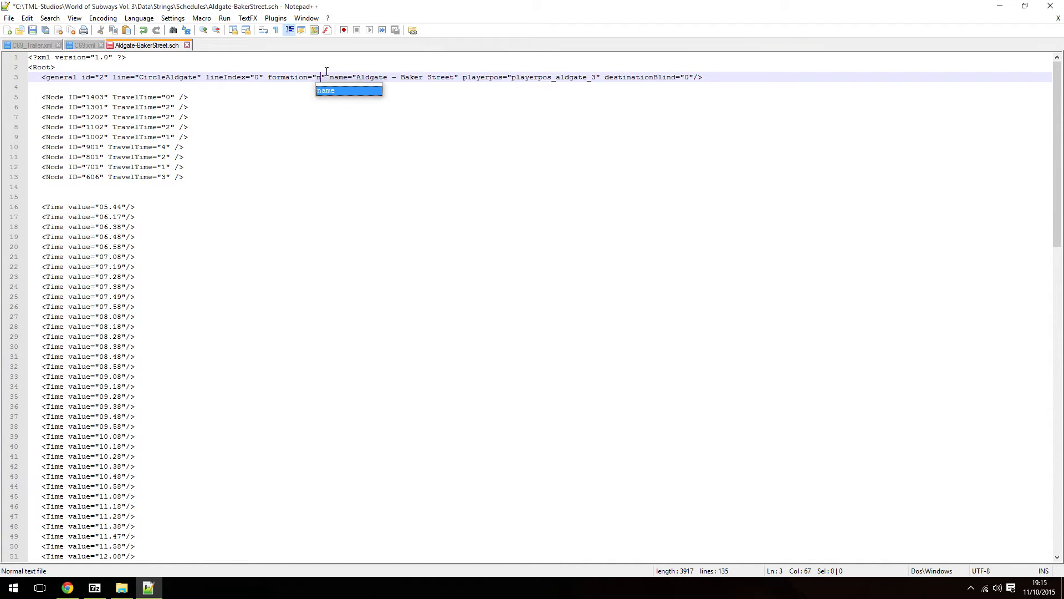
{"action": "key", "text": "ctrl+z"}
{"action": "key", "text": "BackSpace"}
{"action": "key", "text": "BackSpace"}
{"action": "key", "text": "BackSpace"}
{"action": "key", "text": "BackSpace"}
{"action": "key", "text": "BackSpace"}
{"action": "type", "text": "norma"}
{"action": "key", "text": "BackSpace"}
{"action": "key", "text": "BackSpace"}
{"action": "key", "text": "BackSpace"}
{"action": "key", "text": "BackSpace"}
{"action": "key", "text": "BackSpace"}
{"action": "type", "text": "districtAI"}
{"action": "key", "text": "ctrl+BackSpace"}
{"action": "type", "text": "normal"}
{"action": "key", "text": "ctrl+BackSpace"}
{"action": "type", "text": "short"}
{"action": "key", "text": "ctrl+s"}
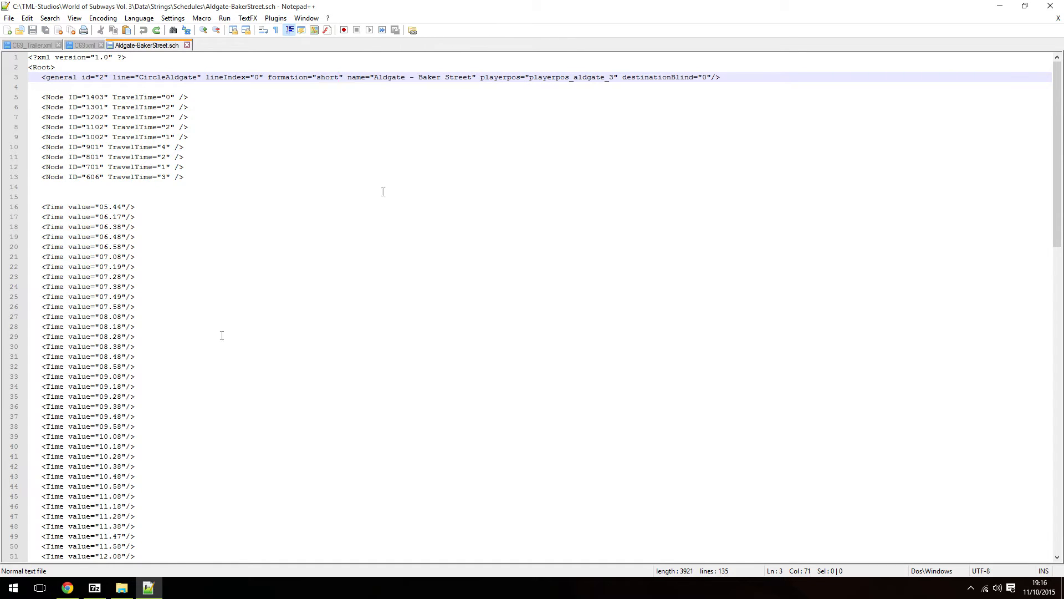
- Switch to File Explorer and open availibleSchedules.xml from the Schedules folder in Notepad++
{"action": "left_click", "coordinate": [121, 587]}
{"action": "left_click", "coordinate": [690, 277]}
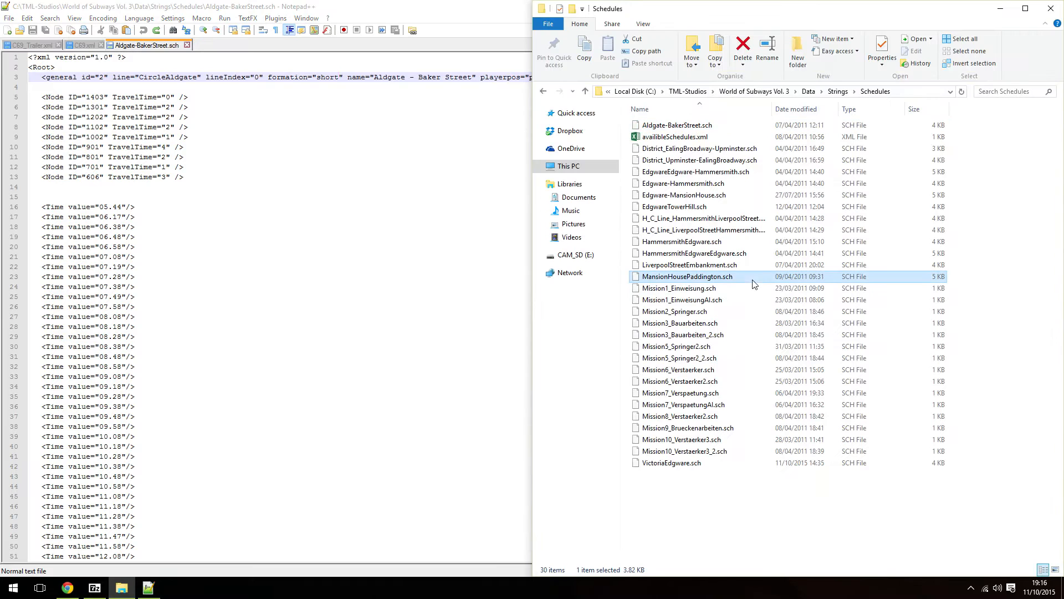
{"action": "right_click", "coordinate": [682, 140]}
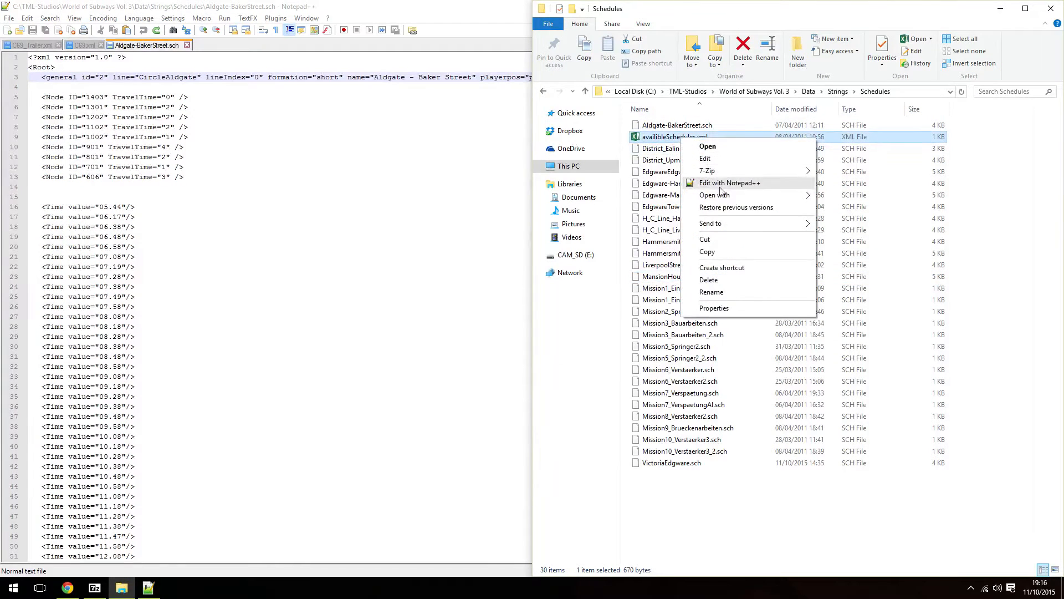
{"action": "left_click", "coordinate": [688, 451]}
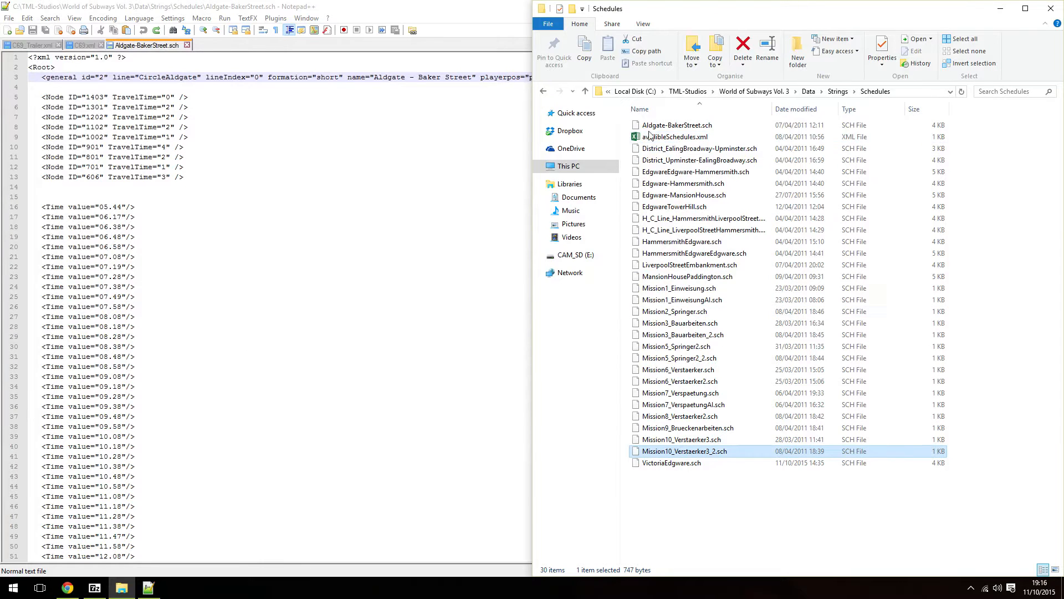
{"action": "right_click", "coordinate": [666, 136]}
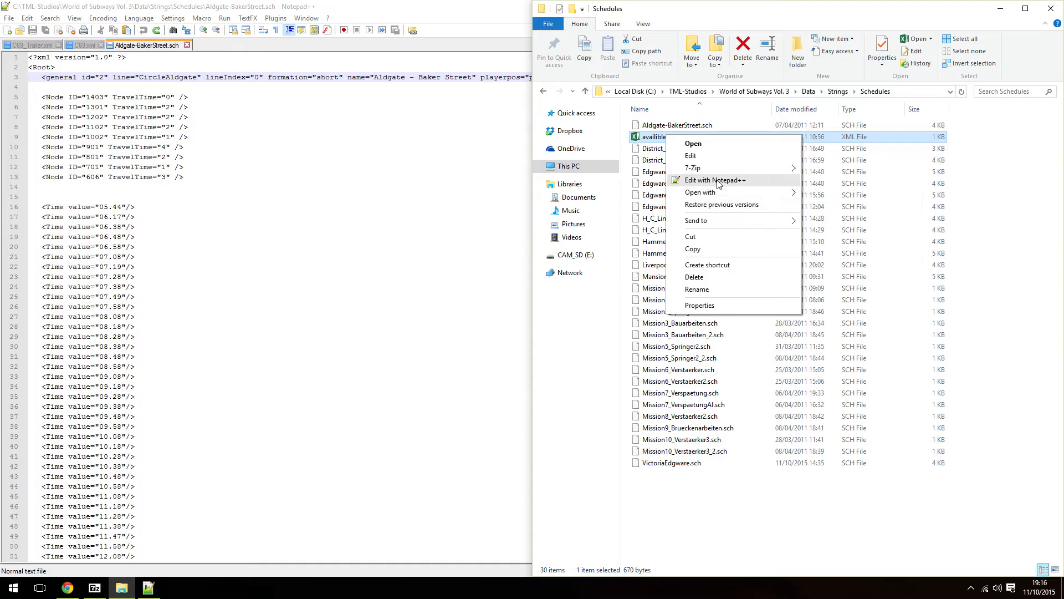
{"action": "left_click", "coordinate": [717, 180]}
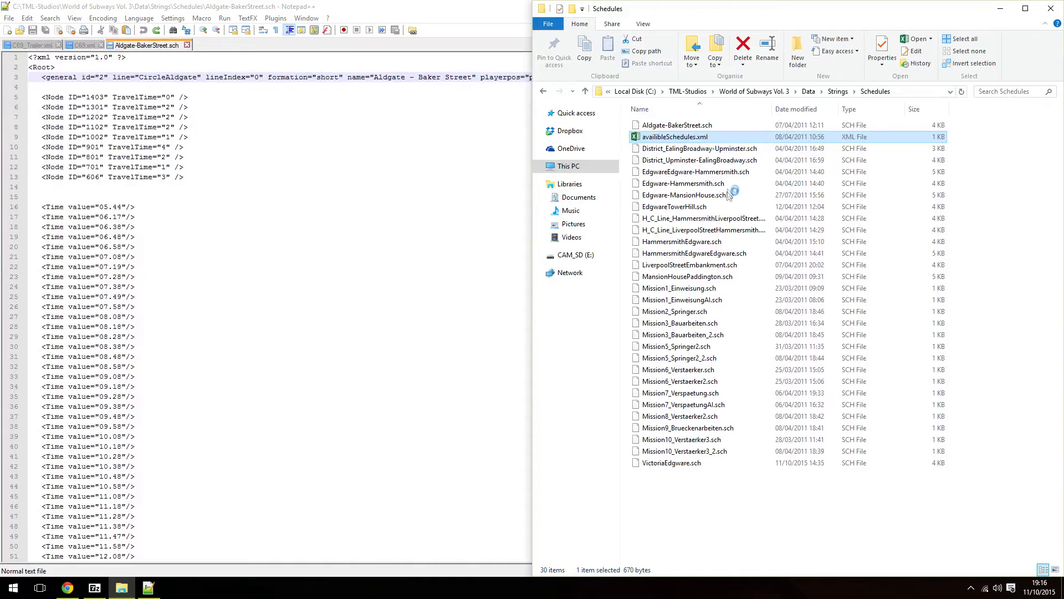
{"action": "left_click", "coordinate": [153, 137]}
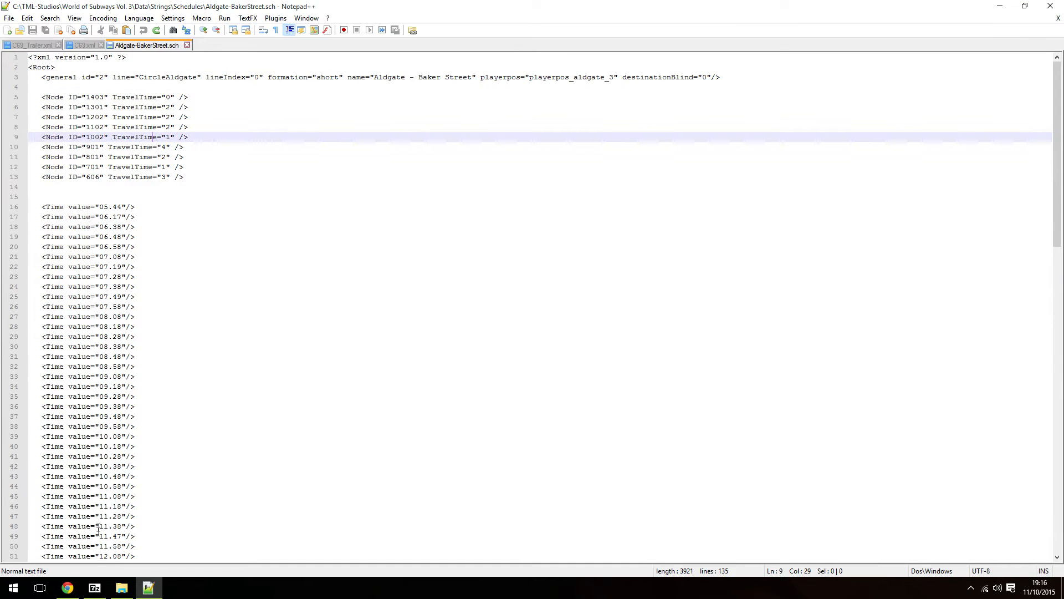
{"action": "mouse_move", "coordinate": [122, 589]}
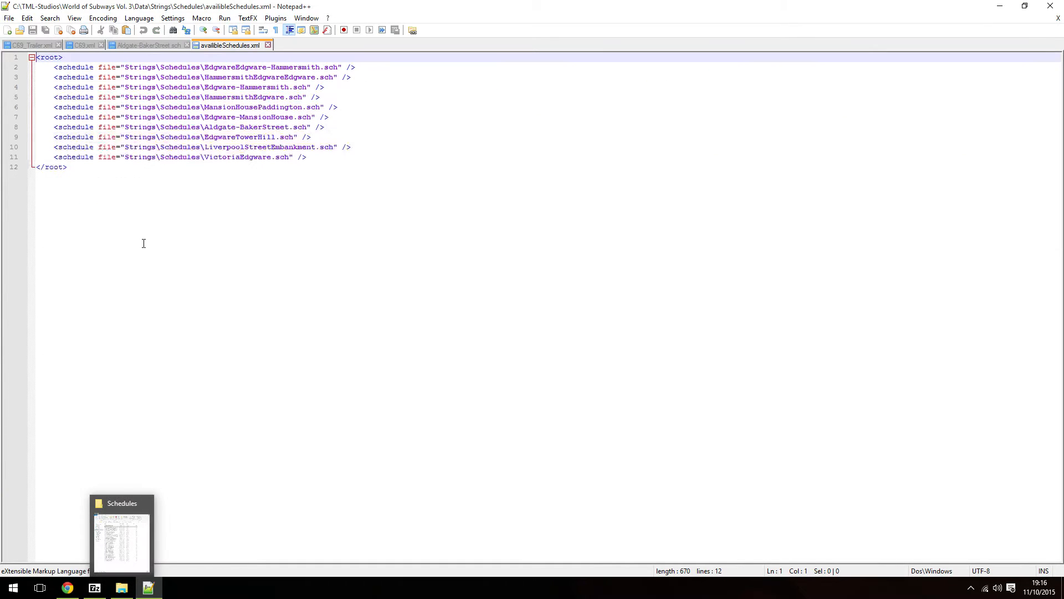
- Review the schedule entries in availibleSchedules.xml, selecting the full VictoriaEdgware.sch line
{"action": "left_click", "coordinate": [165, 148]}
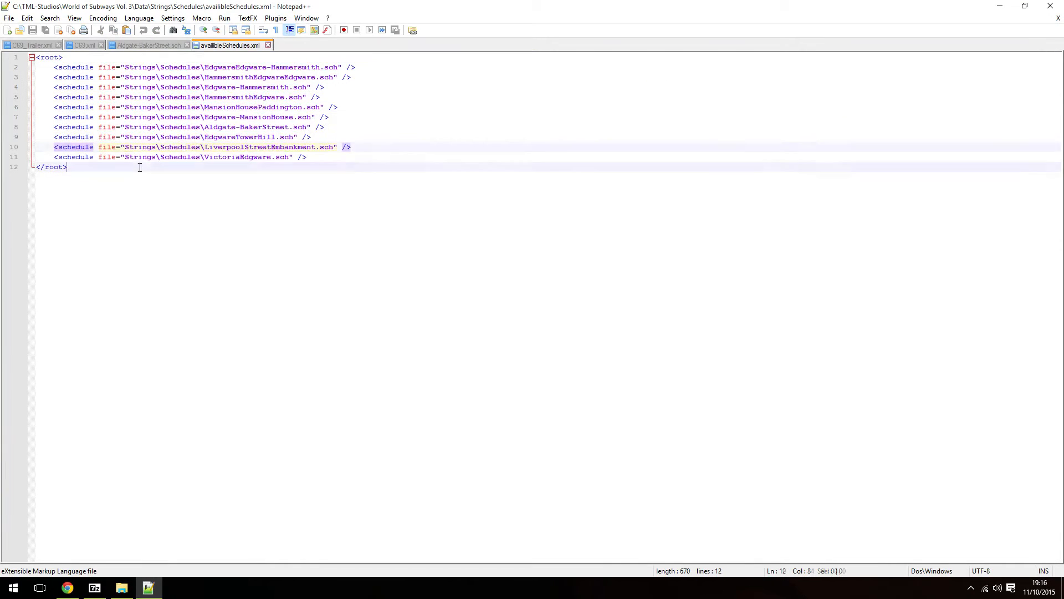
{"action": "left_click", "coordinate": [276, 157]}
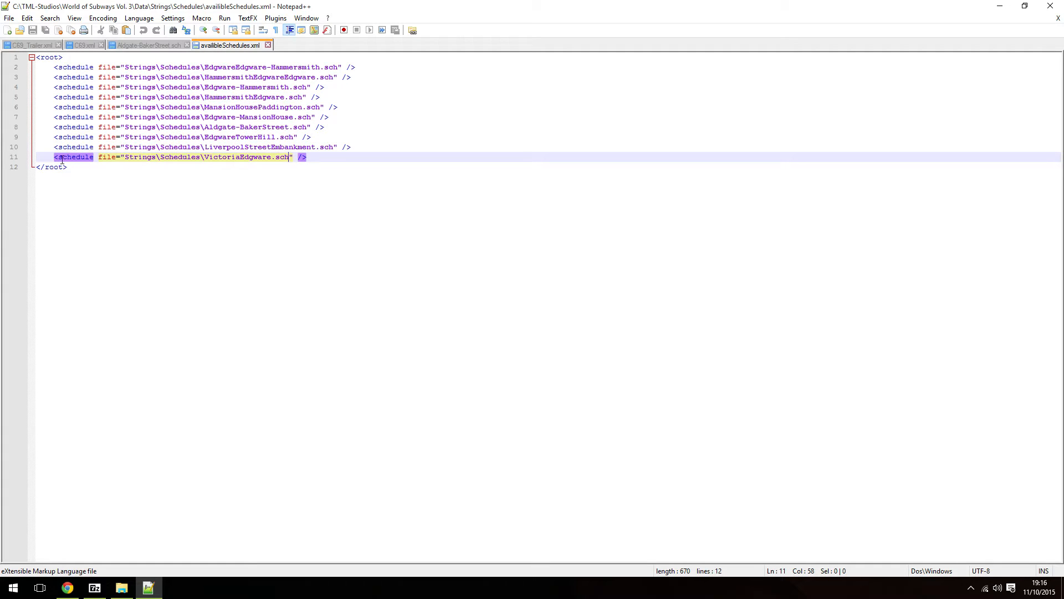
{"action": "left_click_drag", "start_coordinate": [323, 158], "coordinate": [53, 156]}
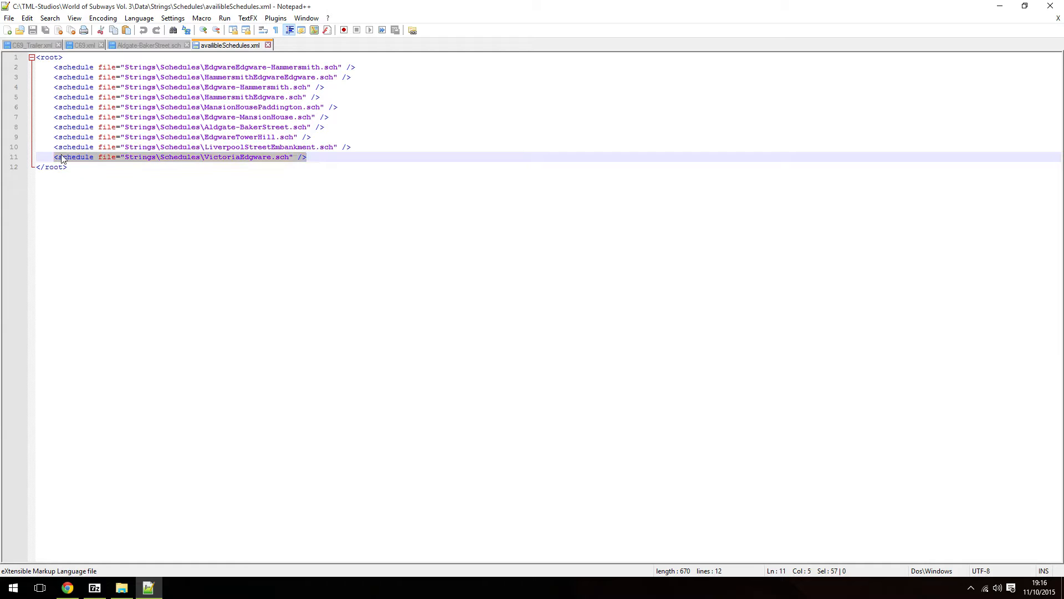
{"action": "left_click", "coordinate": [165, 158]}
{"action": "left_click", "coordinate": [317, 157]}
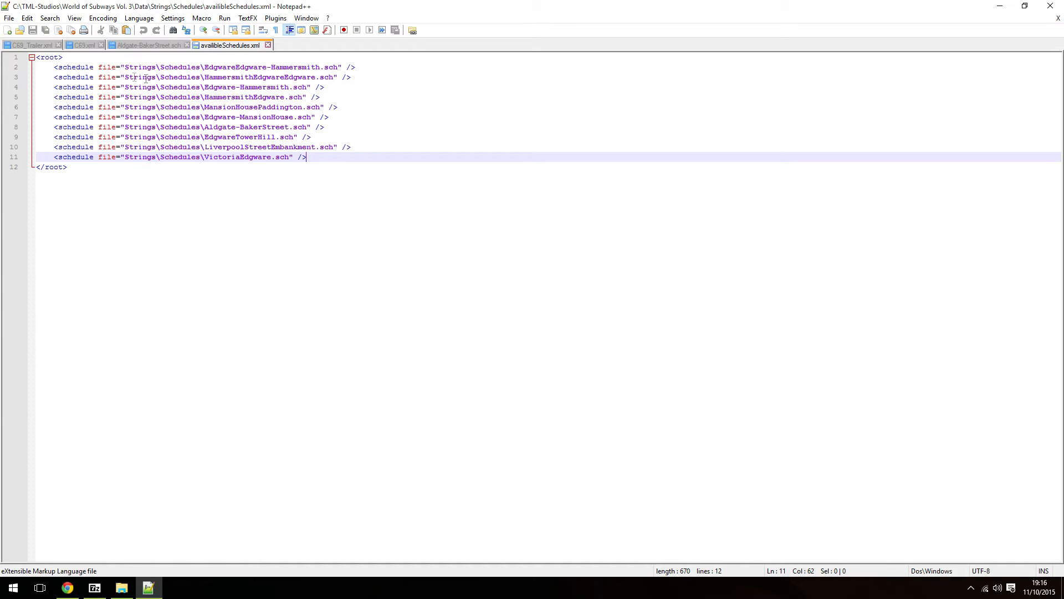
- Switch to File Explorer, view the mission files in Strings\Objectives and return to the Strings folder
{"action": "left_click", "coordinate": [121, 588]}
{"action": "left_click", "coordinate": [745, 243]}
{"action": "key", "text": "BackSpace"}
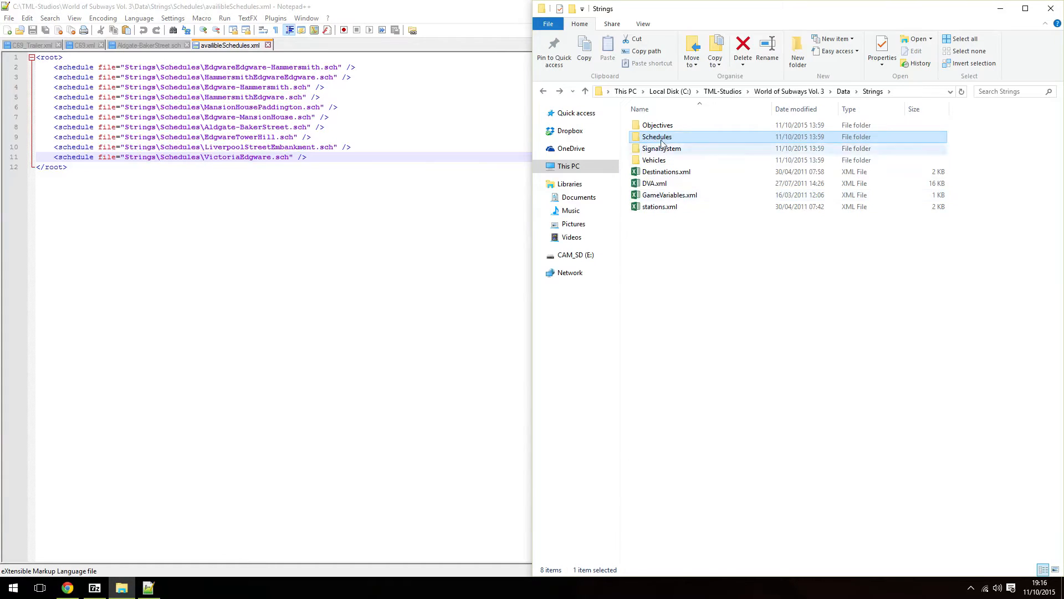
{"action": "double_click", "coordinate": [648, 124]}
{"action": "left_click", "coordinate": [665, 149]}
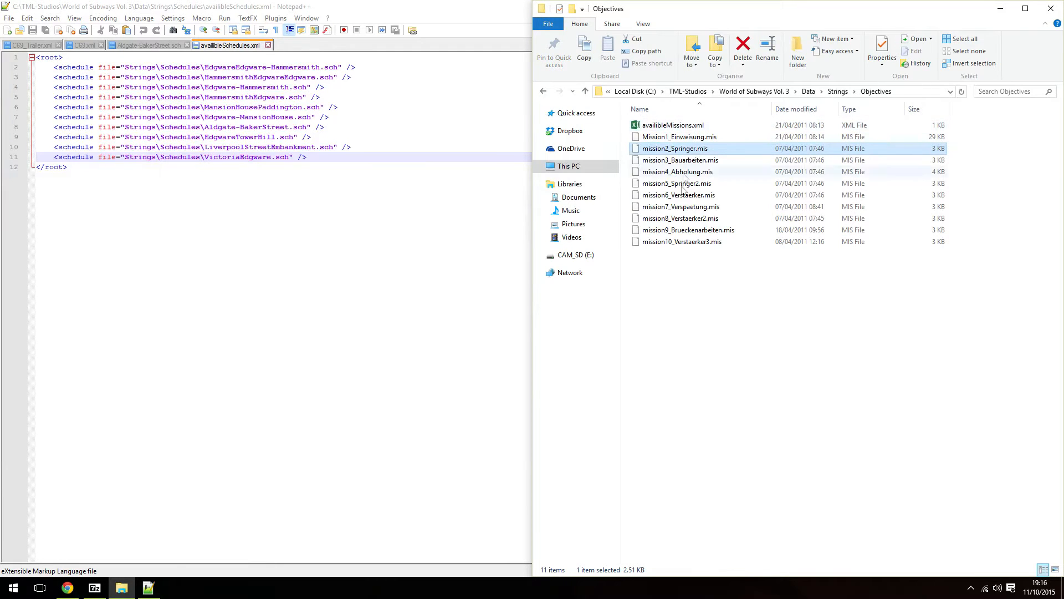
{"action": "key", "text": "BackSpace"}
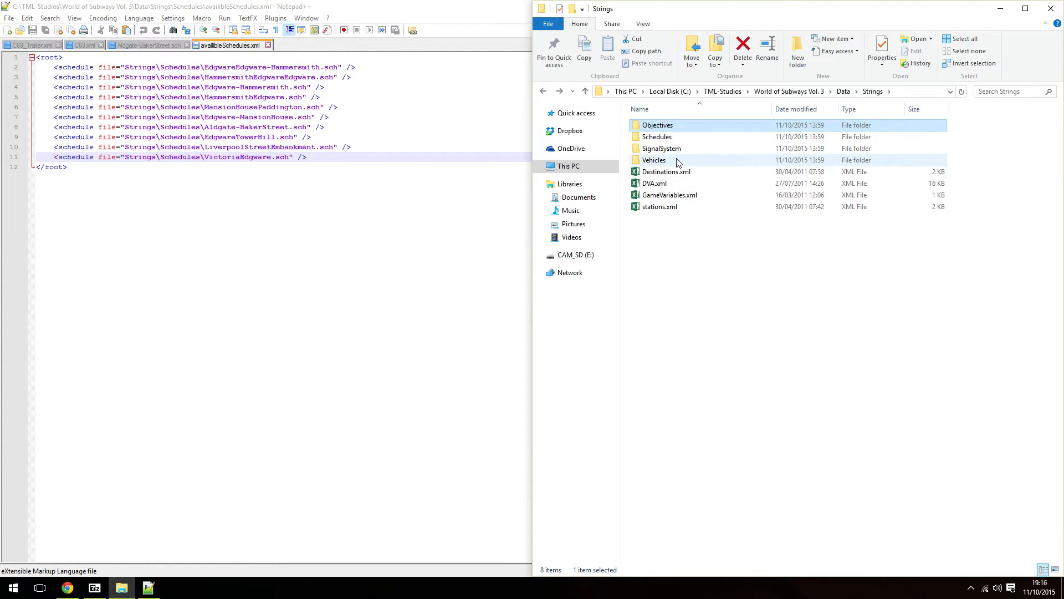
- Go to the Data\Routes\Subway folder and open london.xml in Notepad++
{"action": "key", "text": "BackSpace"}
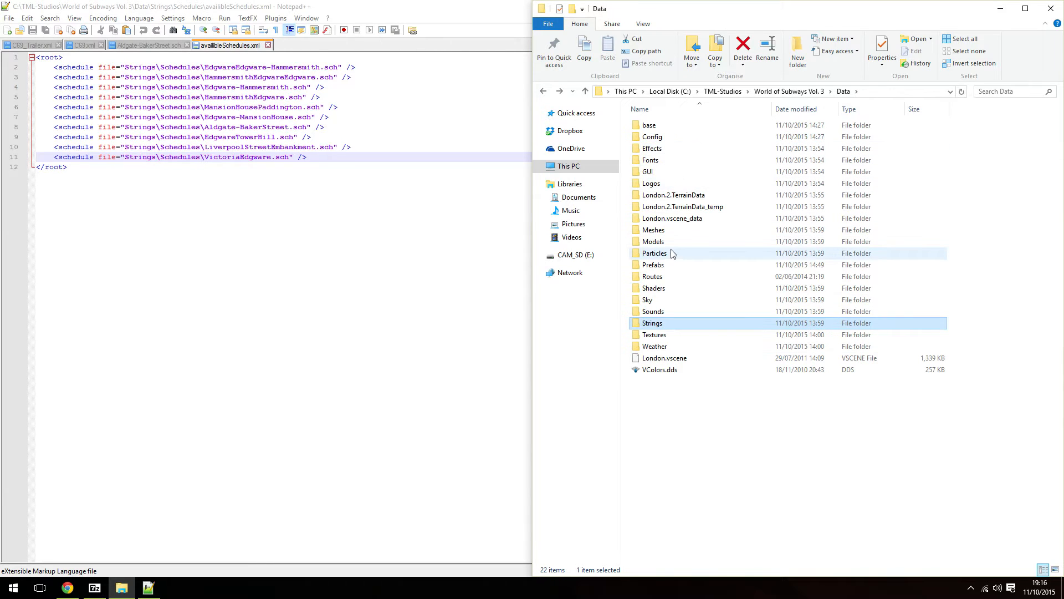
{"action": "double_click", "coordinate": [668, 277]}
{"action": "left_click", "coordinate": [681, 132]}
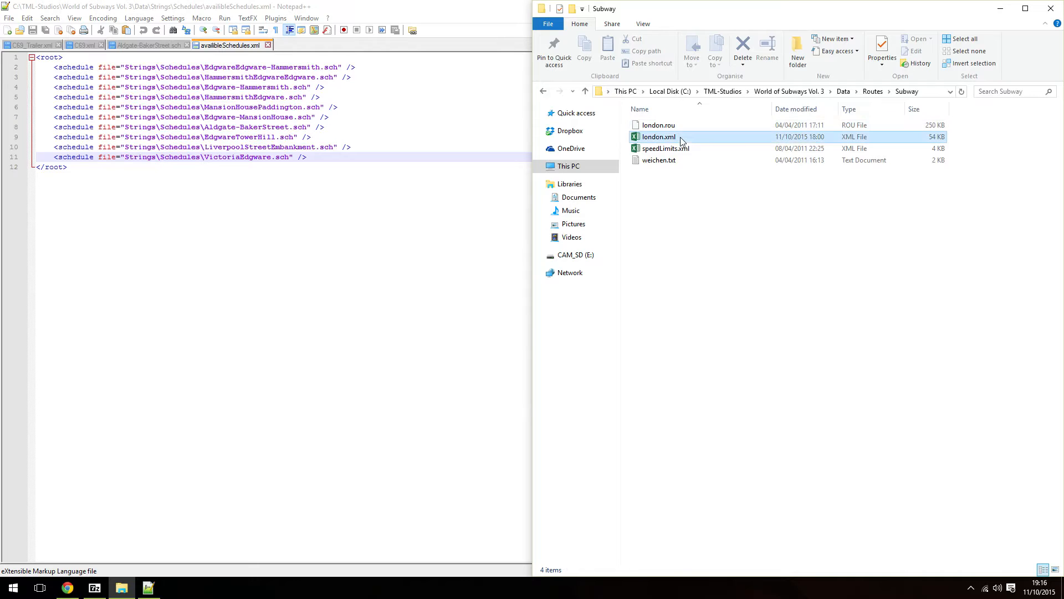
{"action": "right_click", "coordinate": [680, 138]}
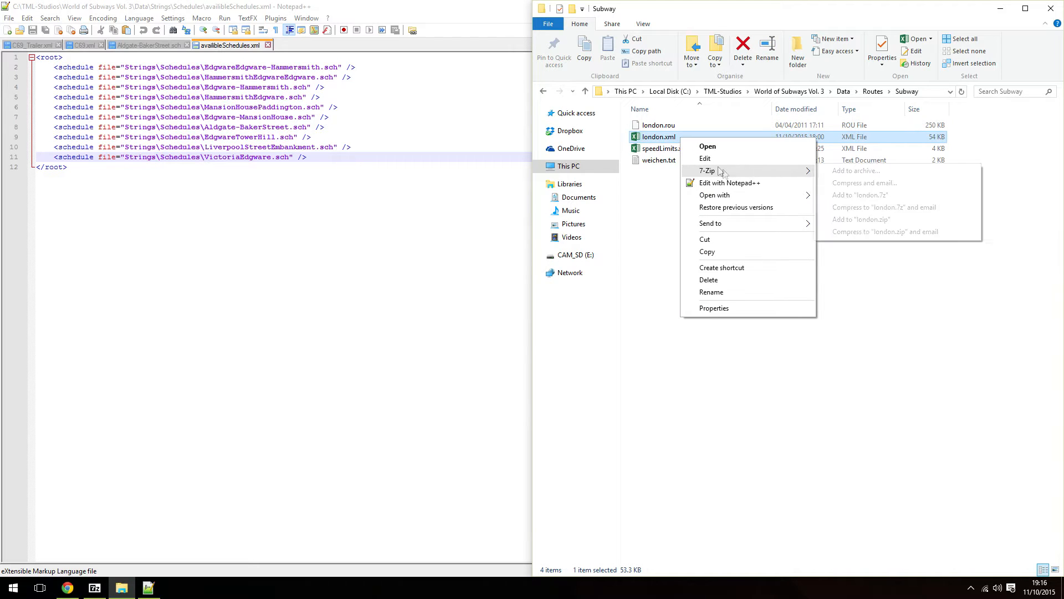
{"action": "left_click", "coordinate": [703, 188]}
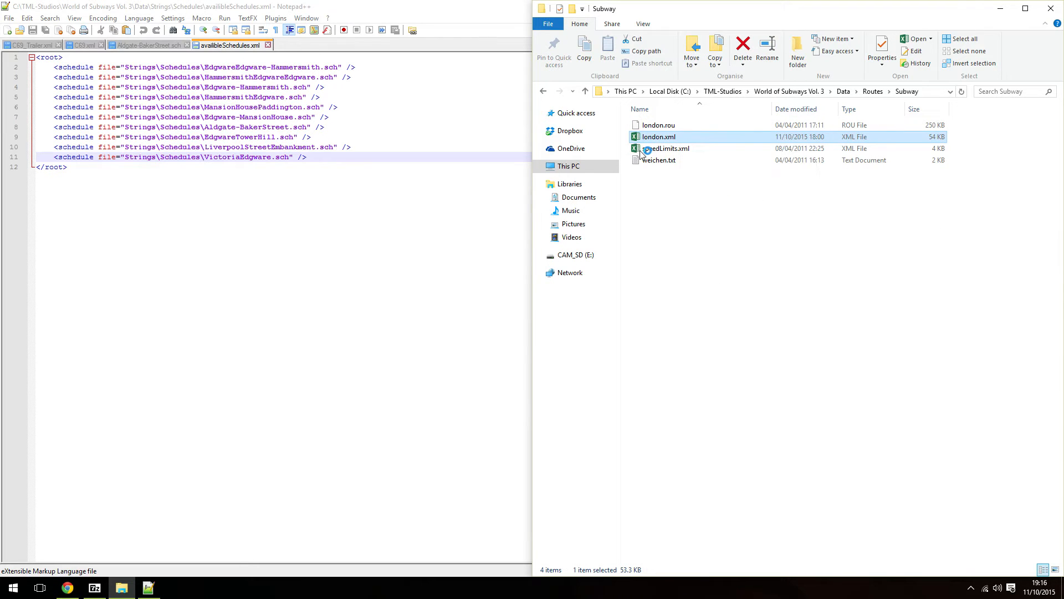
{"action": "left_click", "coordinate": [416, 220]}
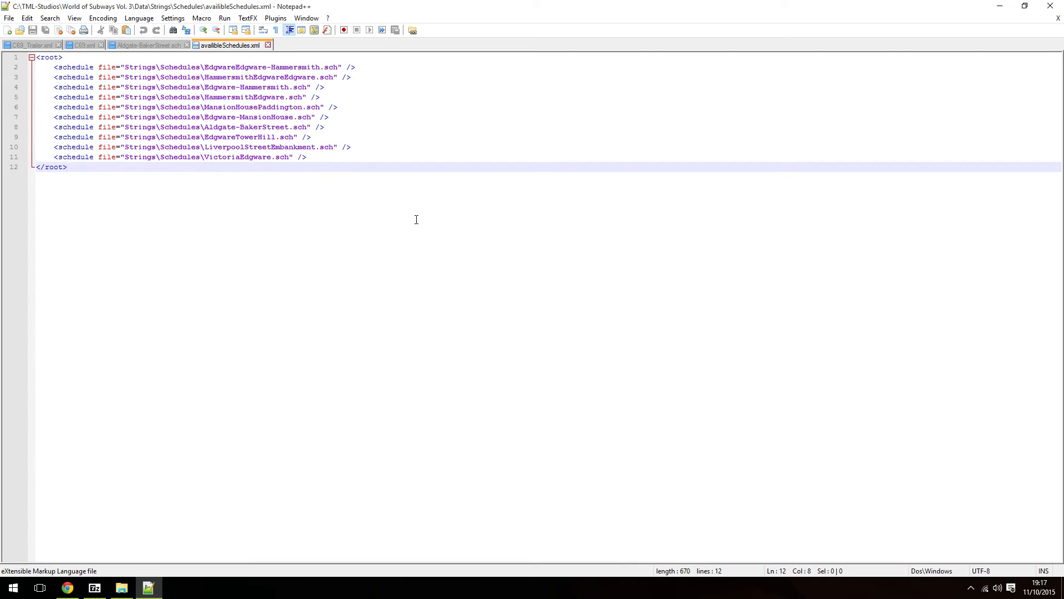
{"action": "left_click_drag", "start_coordinate": [237, 127], "coordinate": [237, 118]}
- Examine london.xml from the track list through the switches to the Circle1 and Circle2 line routes and their switch states
{"action": "left_click", "coordinate": [247, 389]}
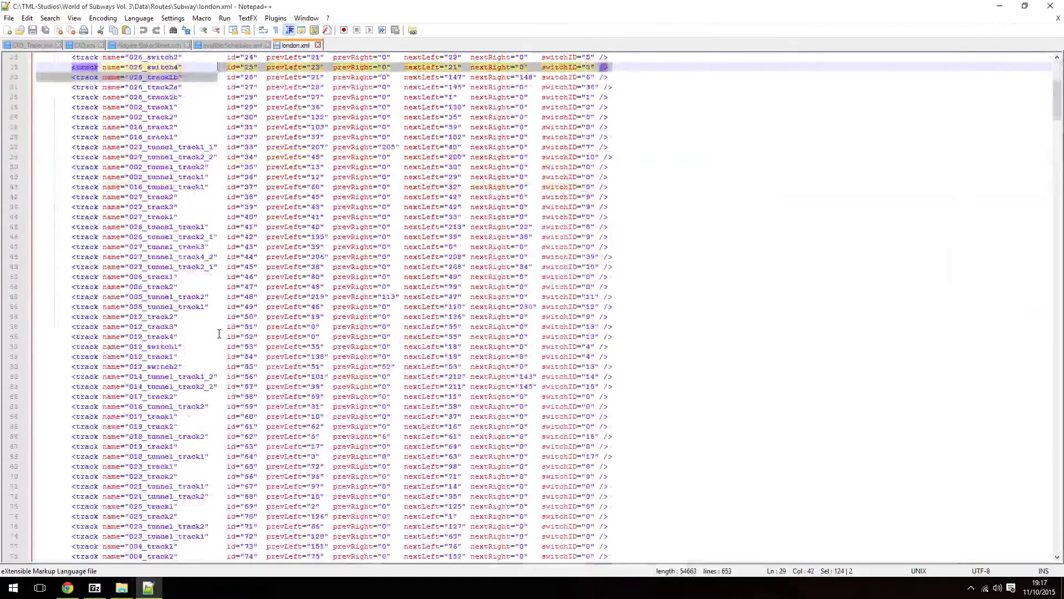
{"action": "left_click", "coordinate": [219, 333]}
{"action": "scroll", "coordinate": [219, 333], "scroll_direction": "down", "scroll_amount": 20}
{"action": "scroll", "coordinate": [219, 334], "scroll_direction": "down", "scroll_amount": 20}
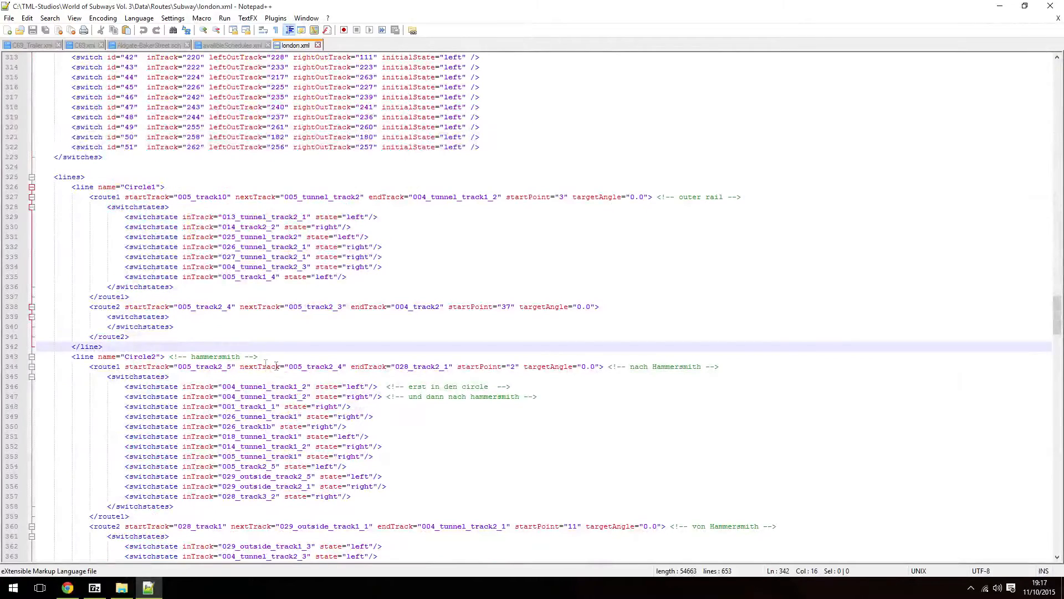
{"action": "left_click", "coordinate": [469, 375]}
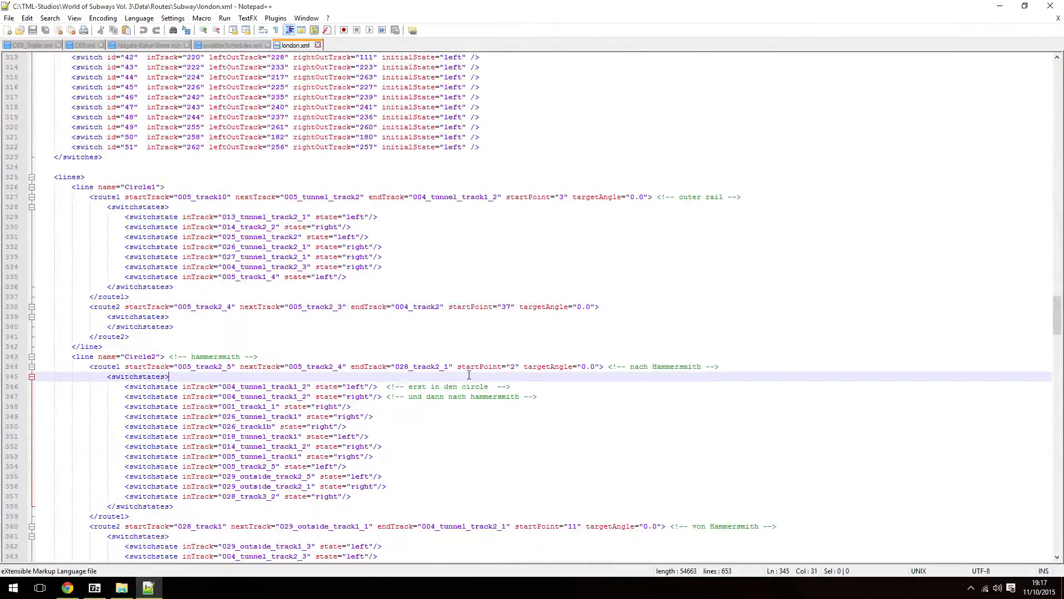
{"action": "double_click", "coordinate": [415, 387]}
{"action": "left_click", "coordinate": [415, 387]}
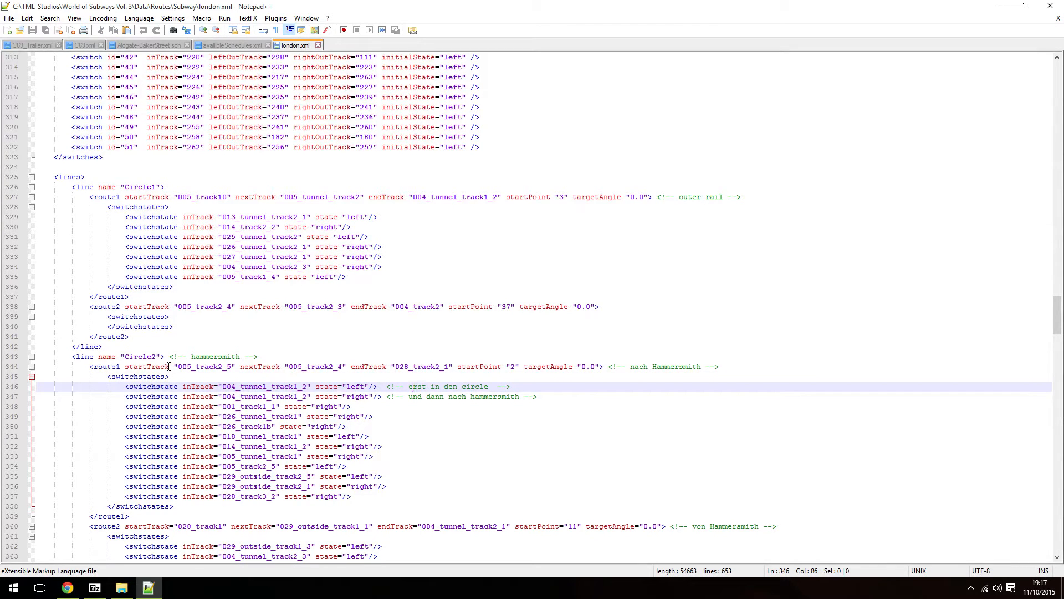
- Compare the entries in availibleSchedules.xml with the line definitions in london.xml, down to CircleMansionHouse, CircleAldgate and CircleLiverpool
{"action": "left_click", "coordinate": [225, 45]}
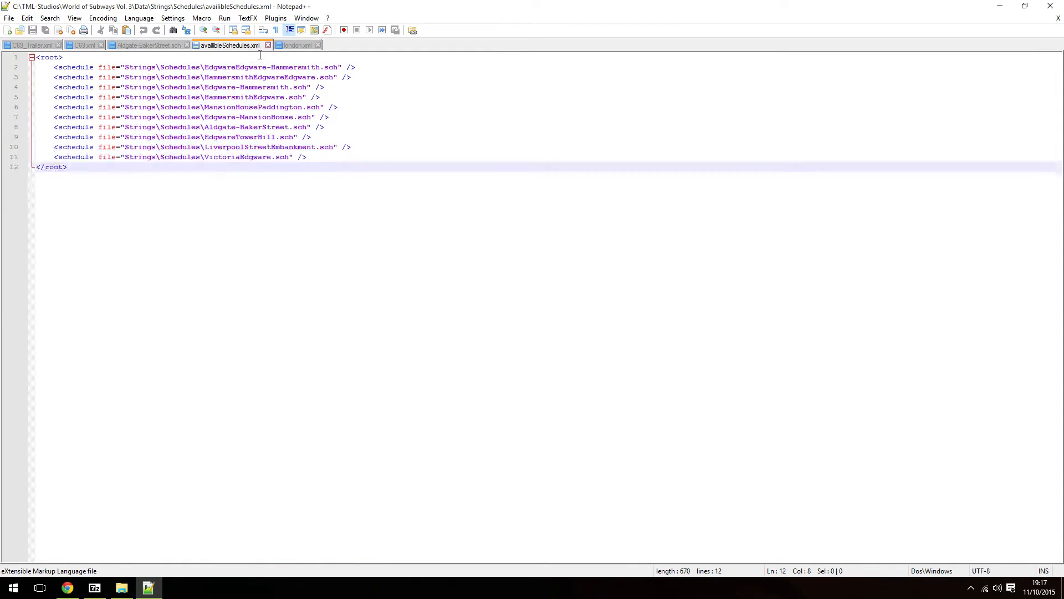
{"action": "left_click", "coordinate": [289, 47]}
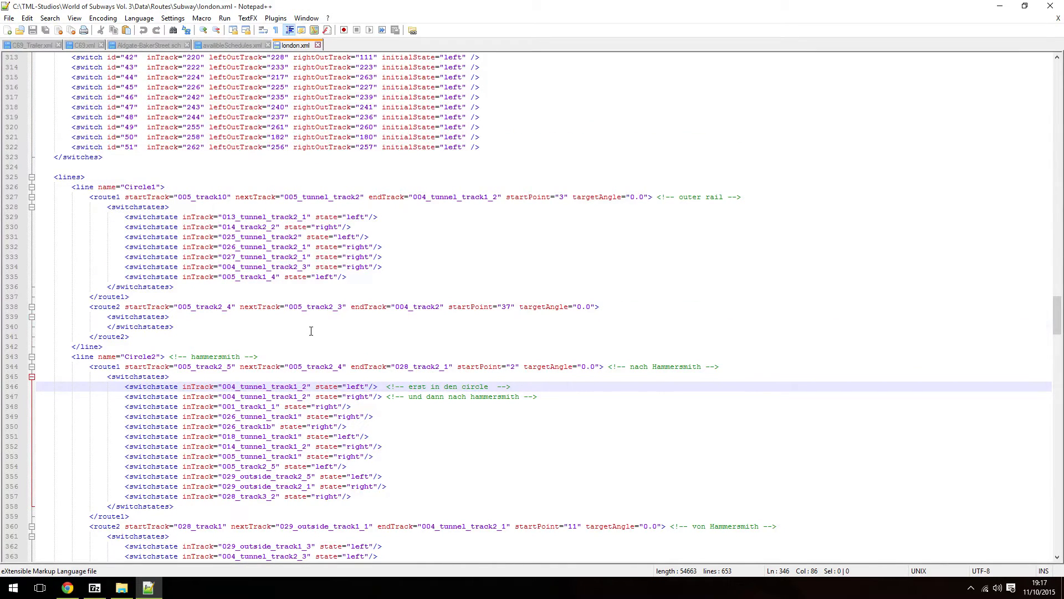
{"action": "scroll", "coordinate": [311, 331], "scroll_direction": "down", "scroll_amount": 19}
{"action": "scroll", "coordinate": [168, 366], "scroll_direction": "down", "scroll_amount": 6}
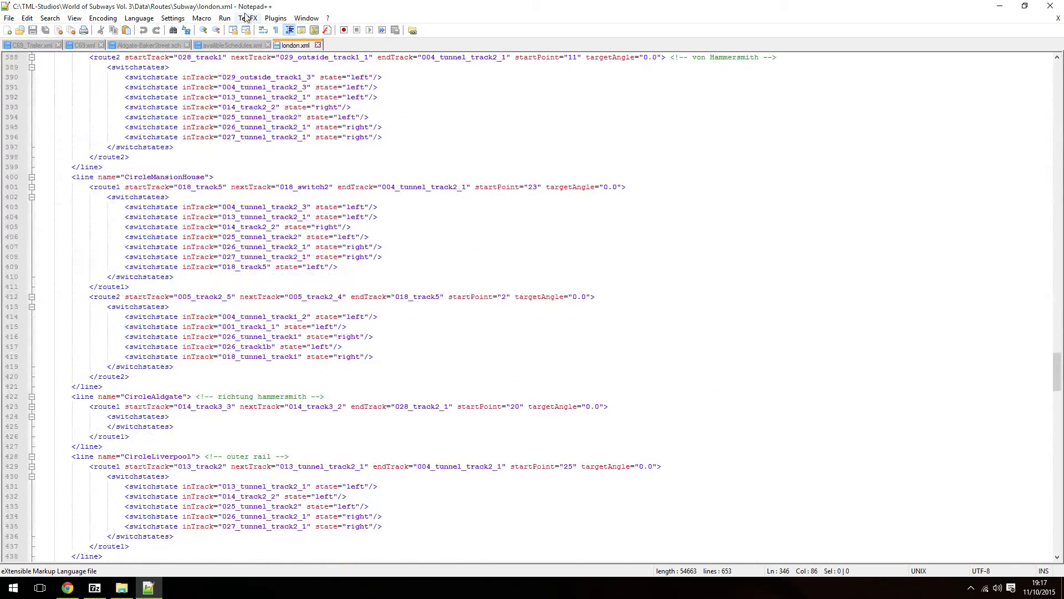
{"action": "left_click", "coordinate": [228, 44]}
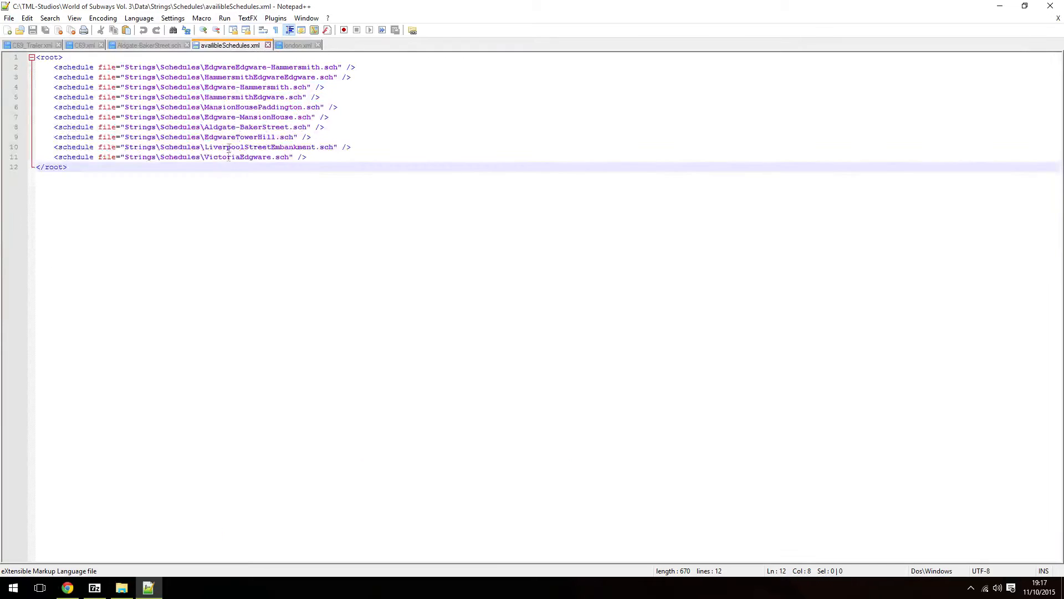
- In london.xml, set the 014_track2_2 switch state of the CircleLiverpool route to right
{"action": "left_click", "coordinate": [294, 45]}
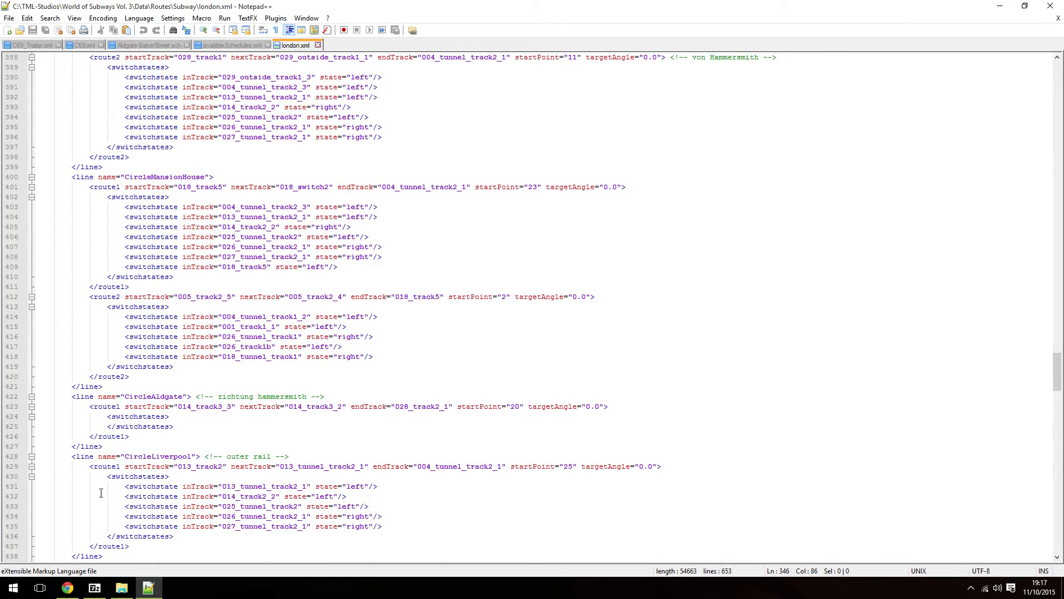
{"action": "left_click_drag", "start_coordinate": [129, 496], "coordinate": [215, 499]}
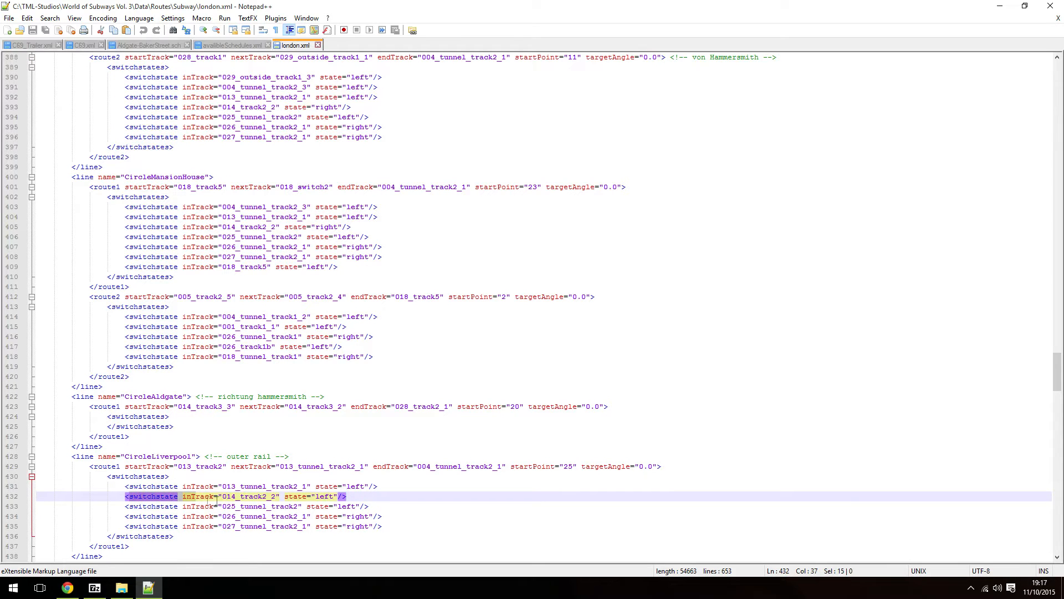
{"action": "left_click", "coordinate": [239, 497]}
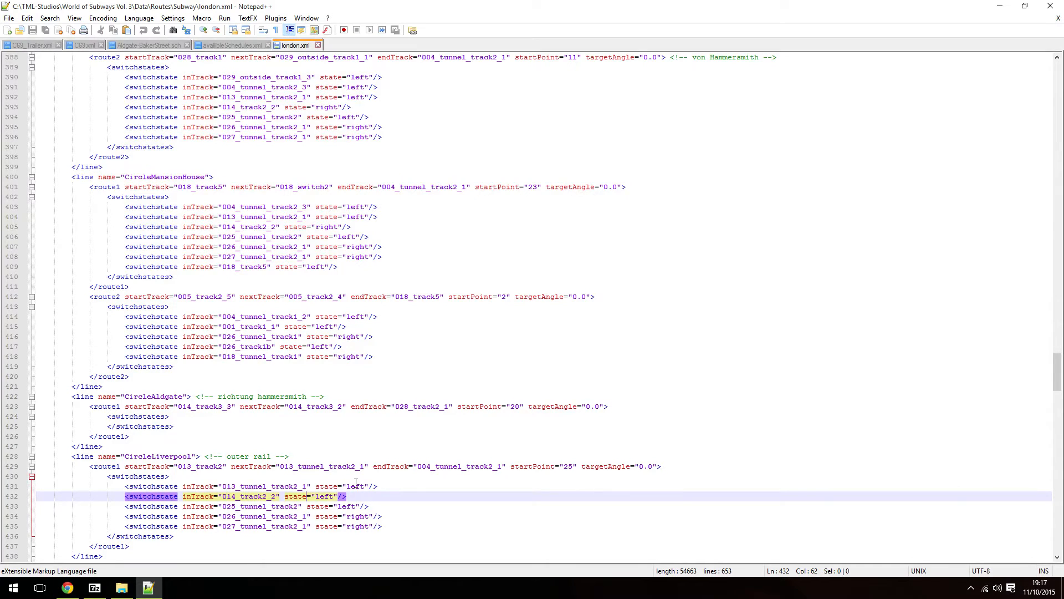
{"action": "double_click", "coordinate": [326, 496]}
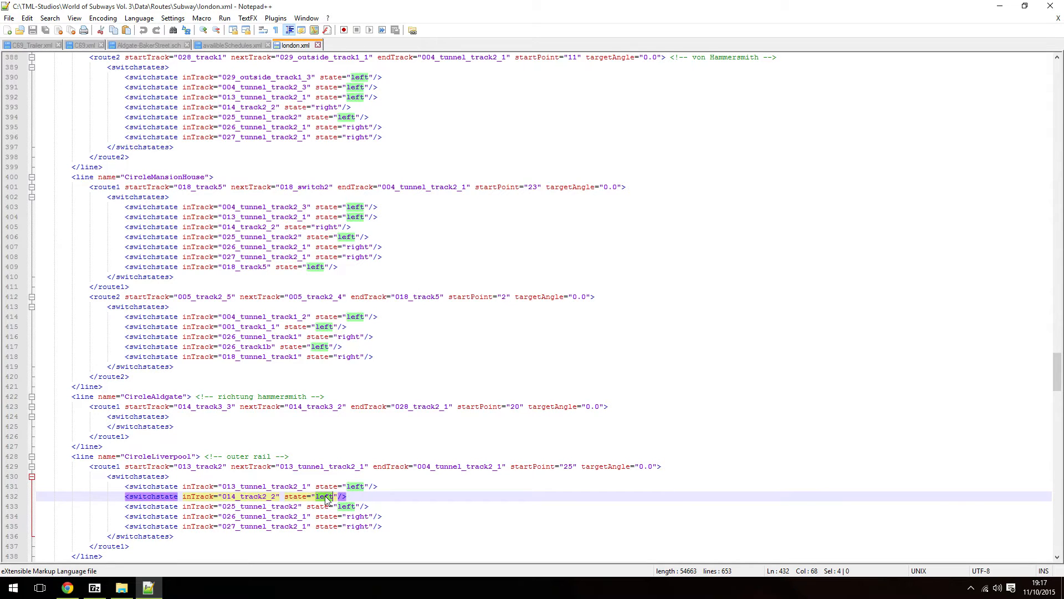
{"action": "type", "text": "right"}
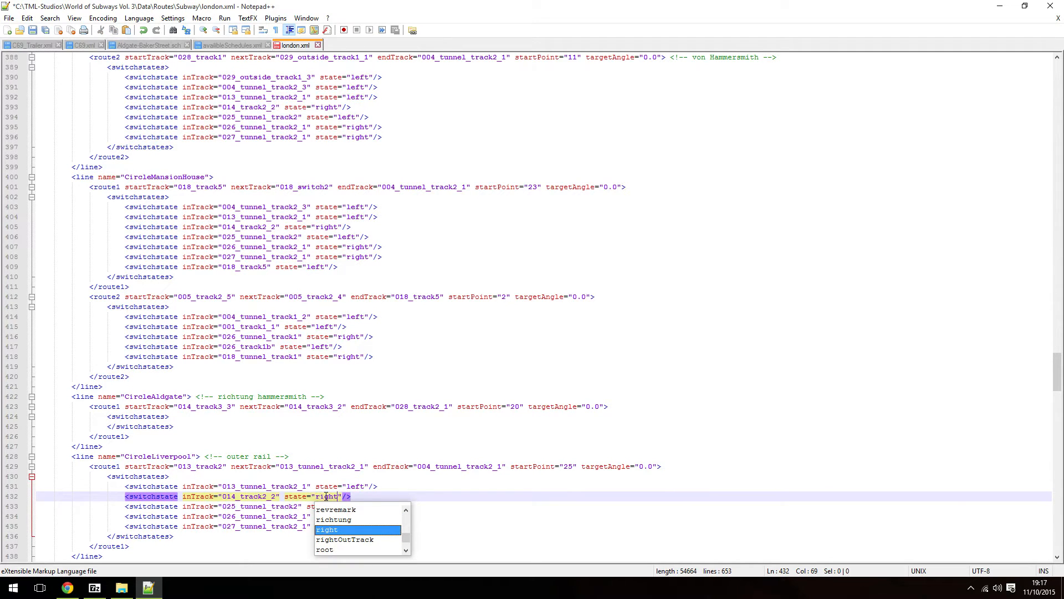
- Restore the CircleLiverpool 014_track2_2 switch state to left and save london.xml
{"action": "double_click", "coordinate": [326, 497]}
{"action": "type", "text": "left"}
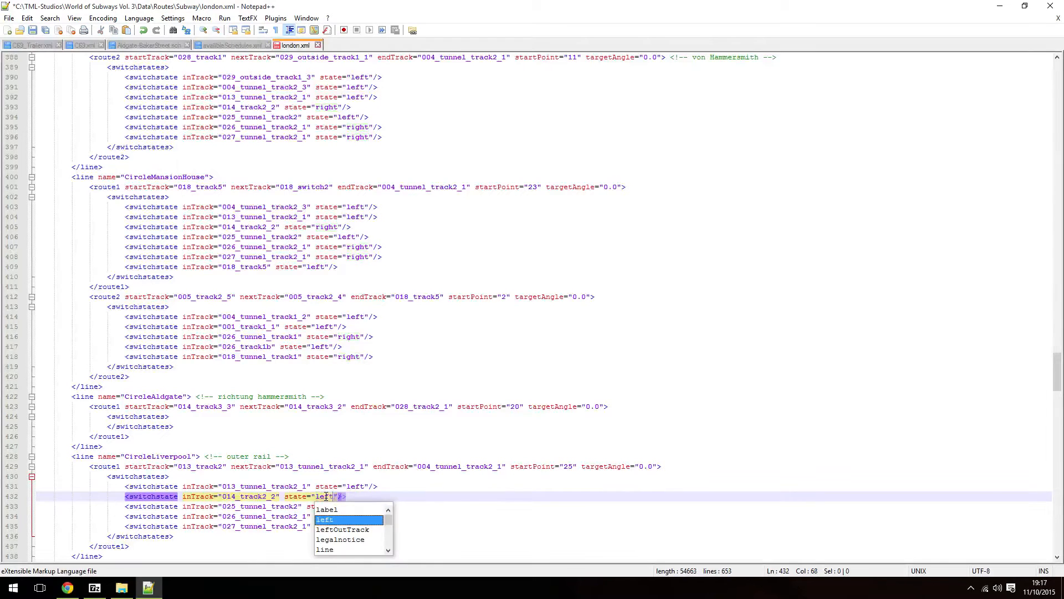
{"action": "key", "text": "Left"}
{"action": "key", "text": "Left"}
{"action": "key", "text": "ctrl+s"}
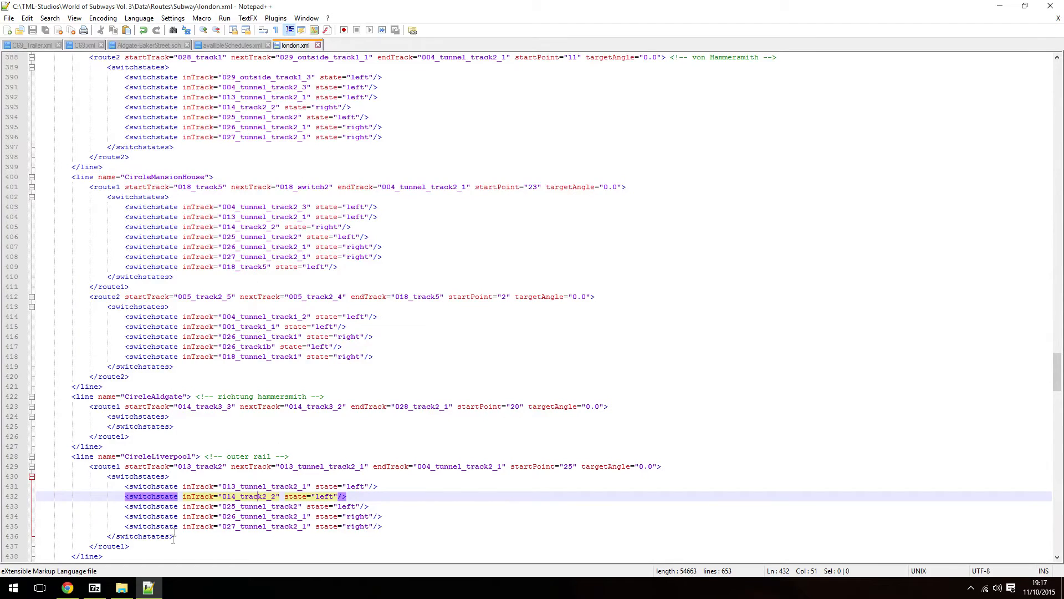
- Switch to File Explorer, go to the Data\Prefabs folder and open C69.PREFAB in Notepad++
{"action": "left_click", "coordinate": [228, 45]}
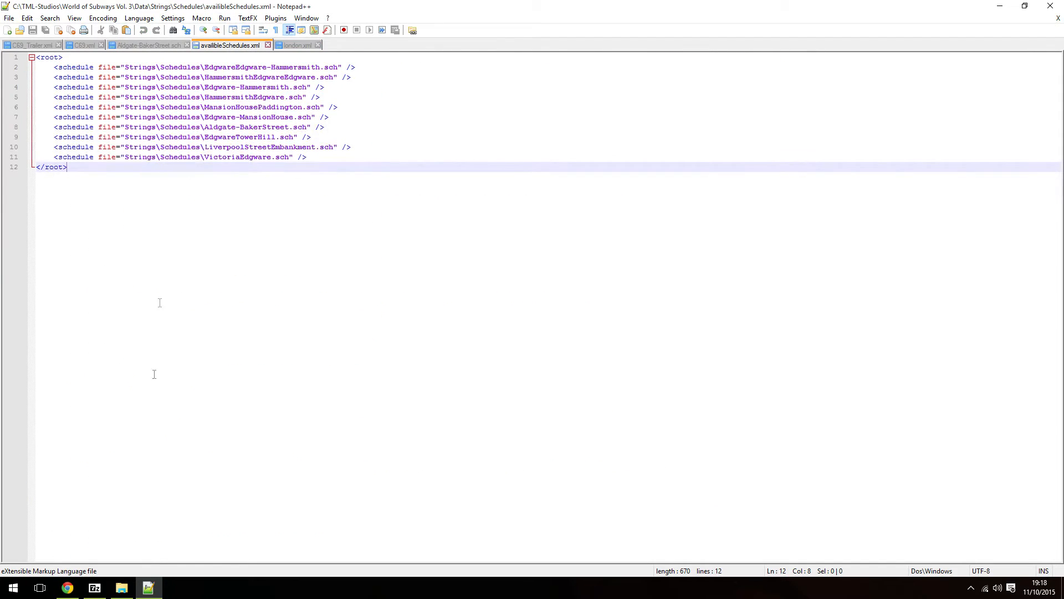
{"action": "left_click", "coordinate": [121, 588]}
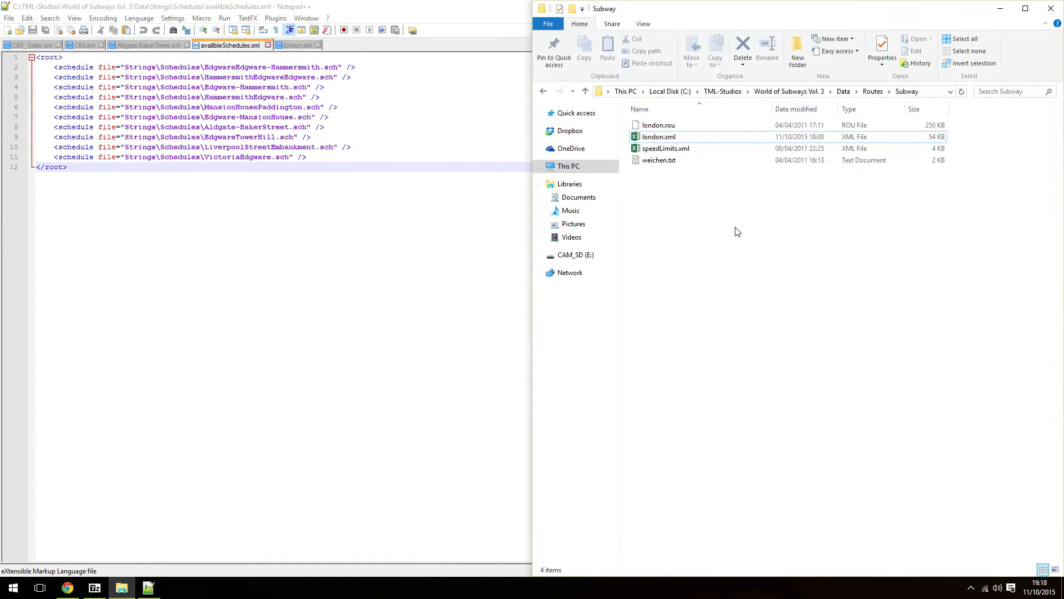
{"action": "left_click", "coordinate": [689, 154]}
{"action": "key", "text": "BackSpace"}
{"action": "key", "text": "BackSpace"}
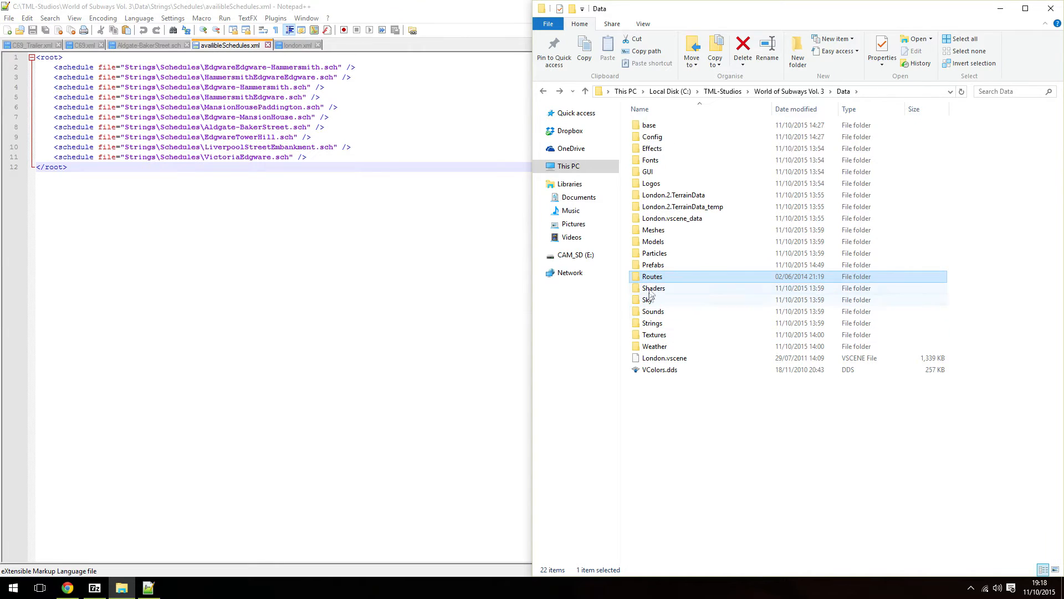
{"action": "double_click", "coordinate": [653, 265]}
{"action": "right_click", "coordinate": [639, 137]}
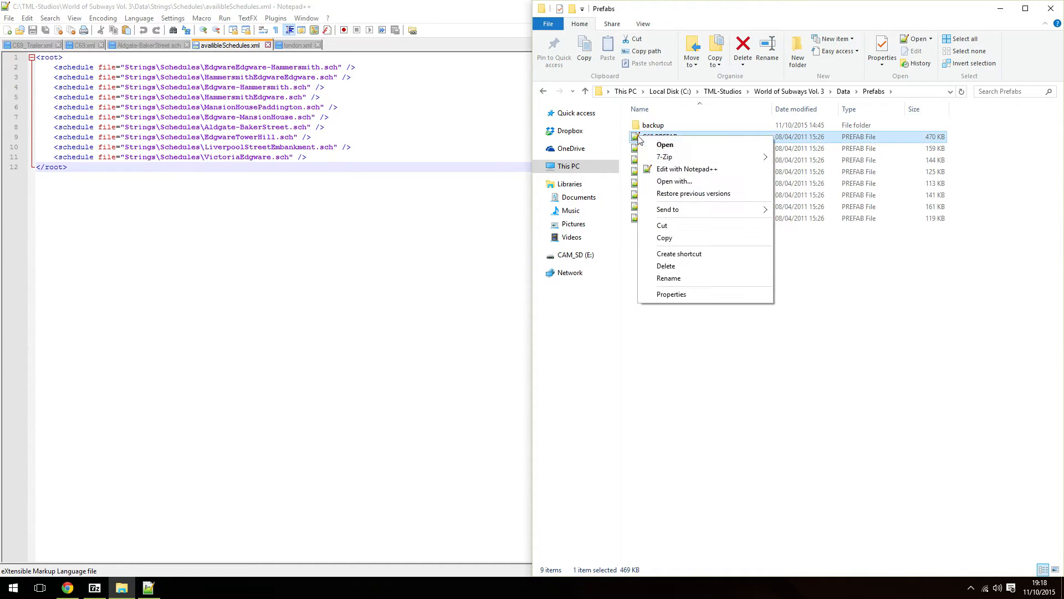
{"action": "left_click", "coordinate": [659, 170]}
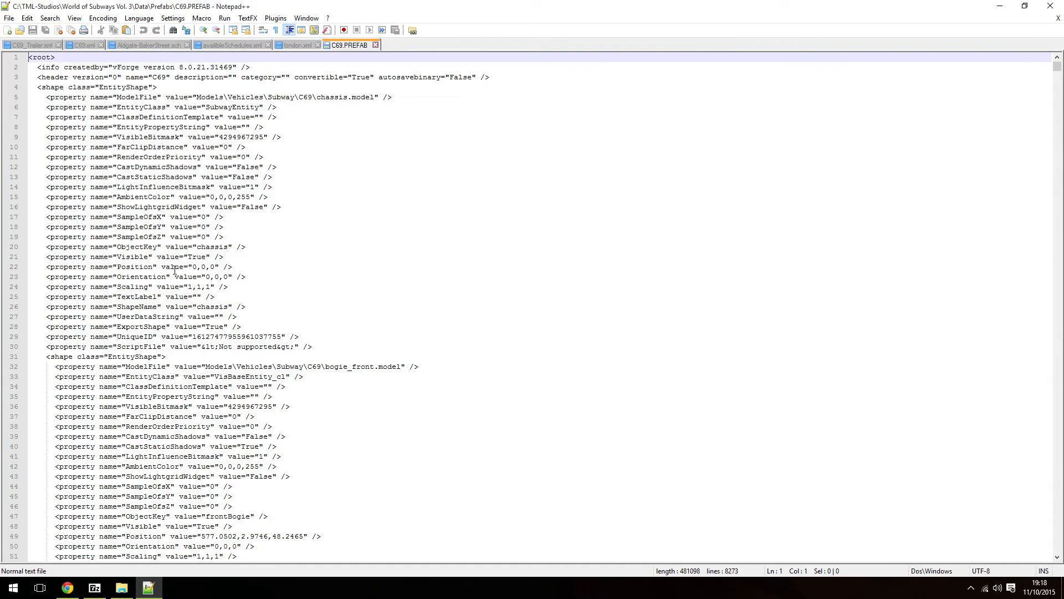
- Examine the entity shapes in C69.PREFAB from the chassis through the front bogie and axles to the rear bogie
{"action": "scroll", "coordinate": [159, 231], "scroll_direction": "down", "scroll_amount": 7}
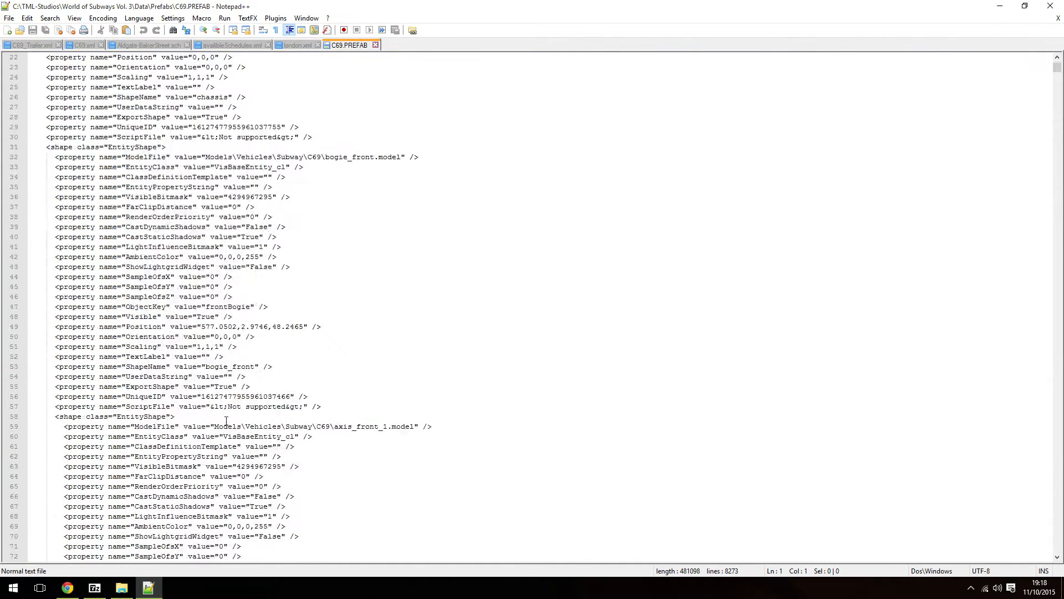
{"action": "scroll", "coordinate": [151, 410], "scroll_direction": "down", "scroll_amount": 20}
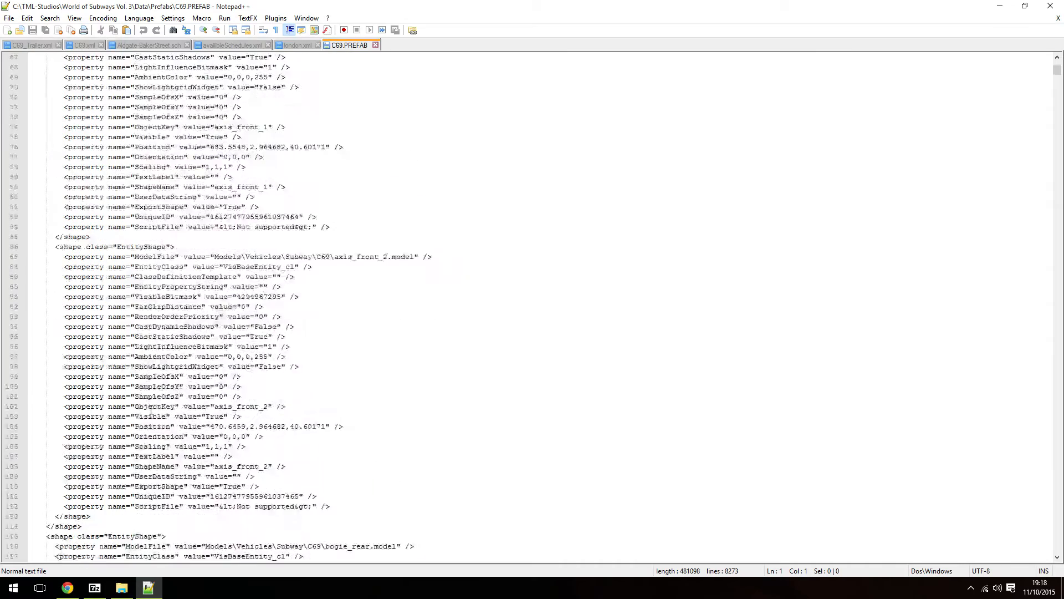
{"action": "scroll", "coordinate": [153, 377], "scroll_direction": "down", "scroll_amount": 6}
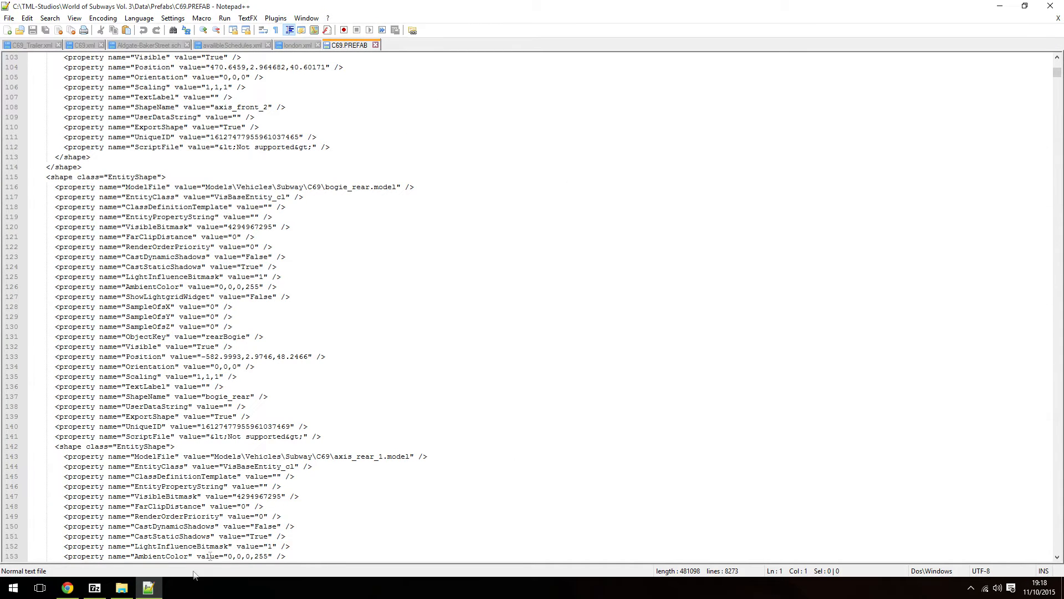
- Close the quickbms archive window and maximize the File Explorer window
{"action": "left_click", "coordinate": [148, 587]}
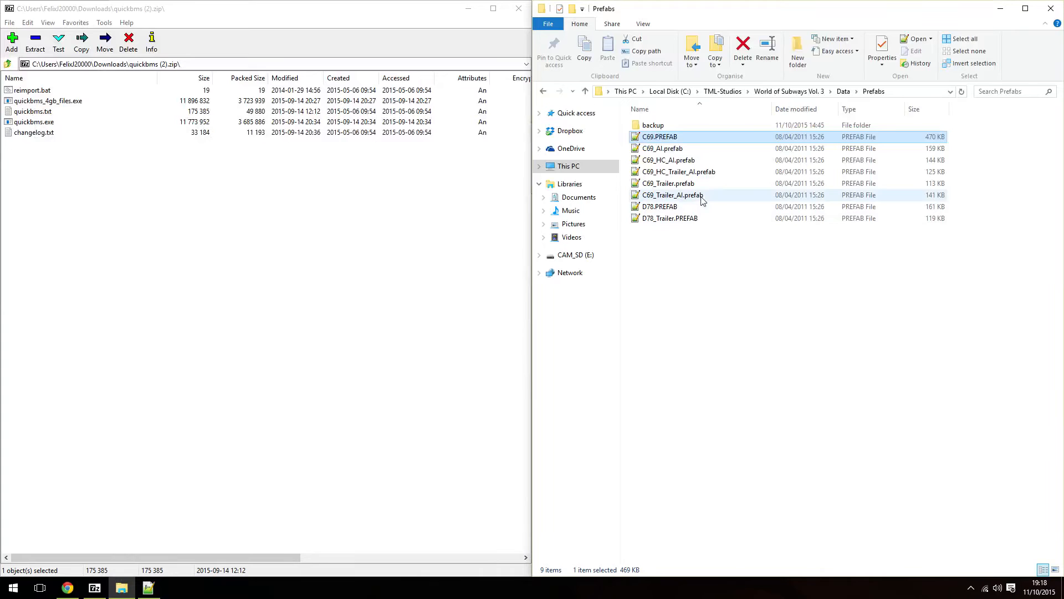
{"action": "left_click", "coordinate": [700, 218]}
{"action": "left_click", "coordinate": [333, 171]}
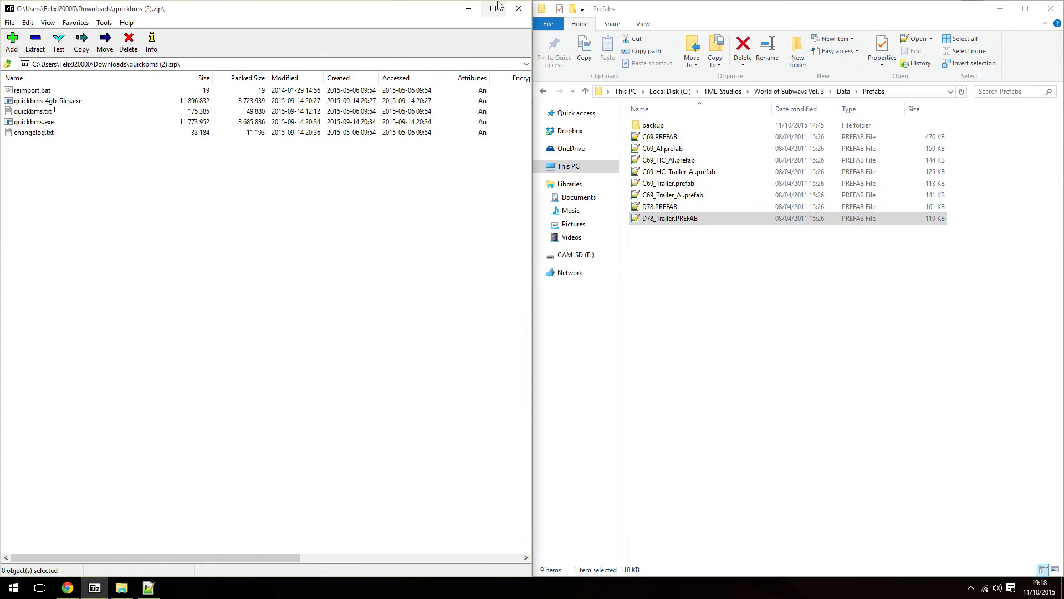
{"action": "left_click", "coordinate": [518, 8]}
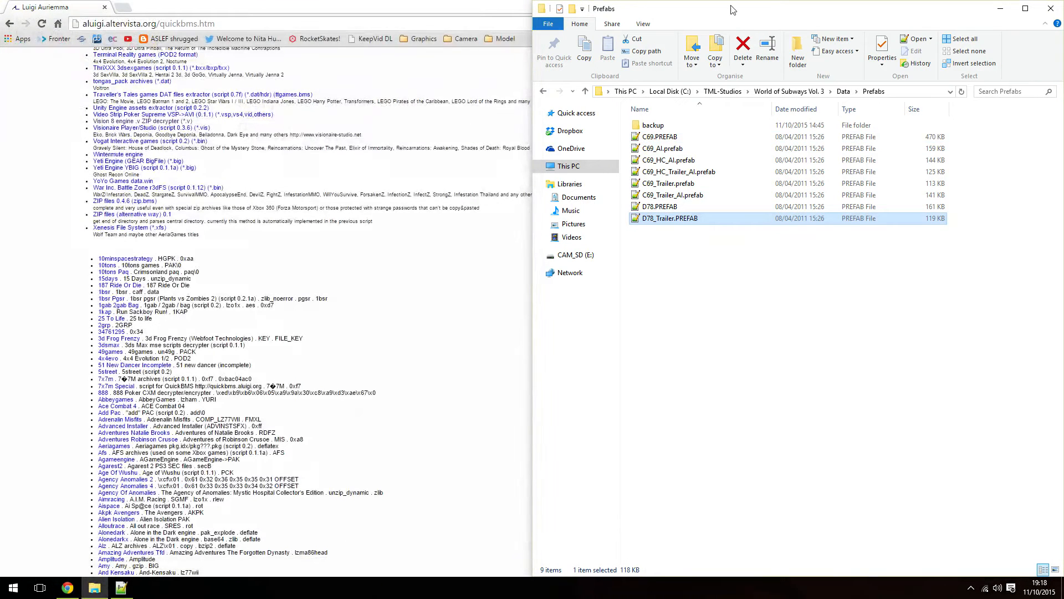
{"action": "key", "text": "super+Up"}
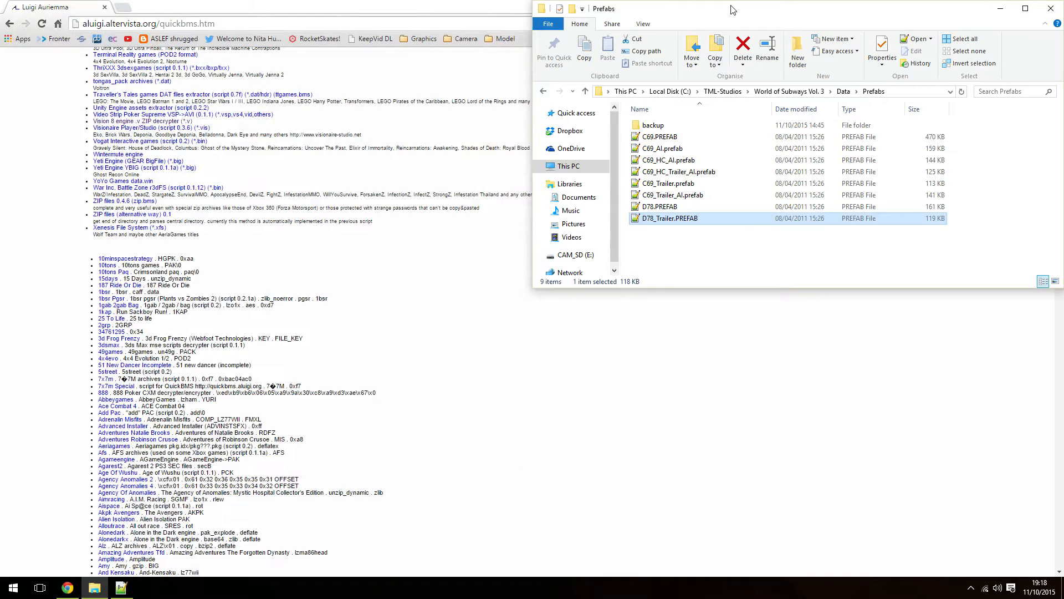
{"action": "key", "text": "super+Up"}
- Go to the Data\Config folder and open AI.xml in Notepad++ to view its AI settings
{"action": "left_click", "coordinate": [311, 87]}
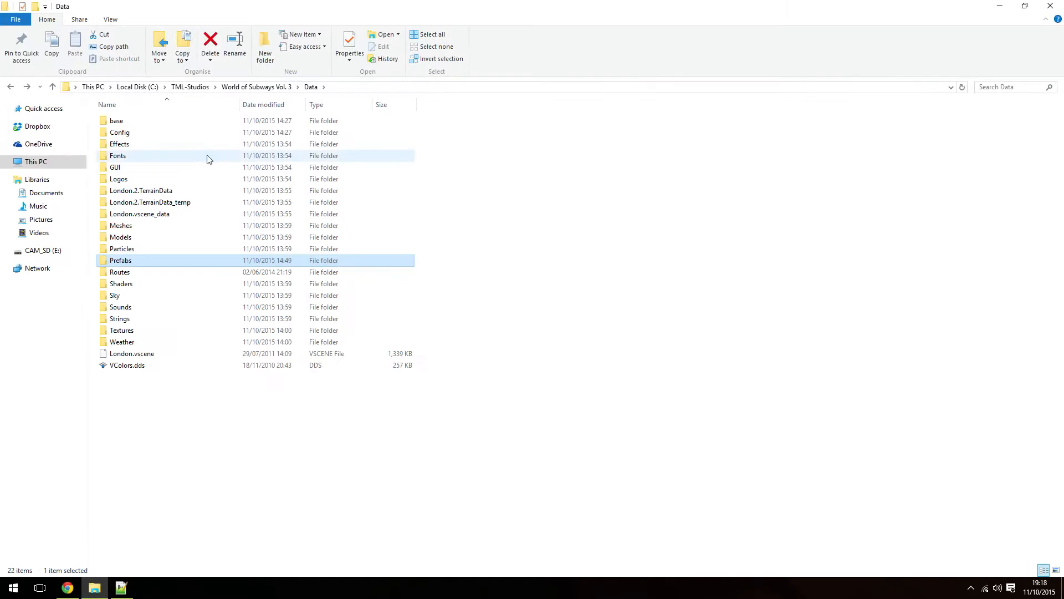
{"action": "double_click", "coordinate": [183, 132]}
{"action": "left_click", "coordinate": [173, 136]}
{"action": "left_click", "coordinate": [152, 117]}
{"action": "right_click", "coordinate": [153, 118]}
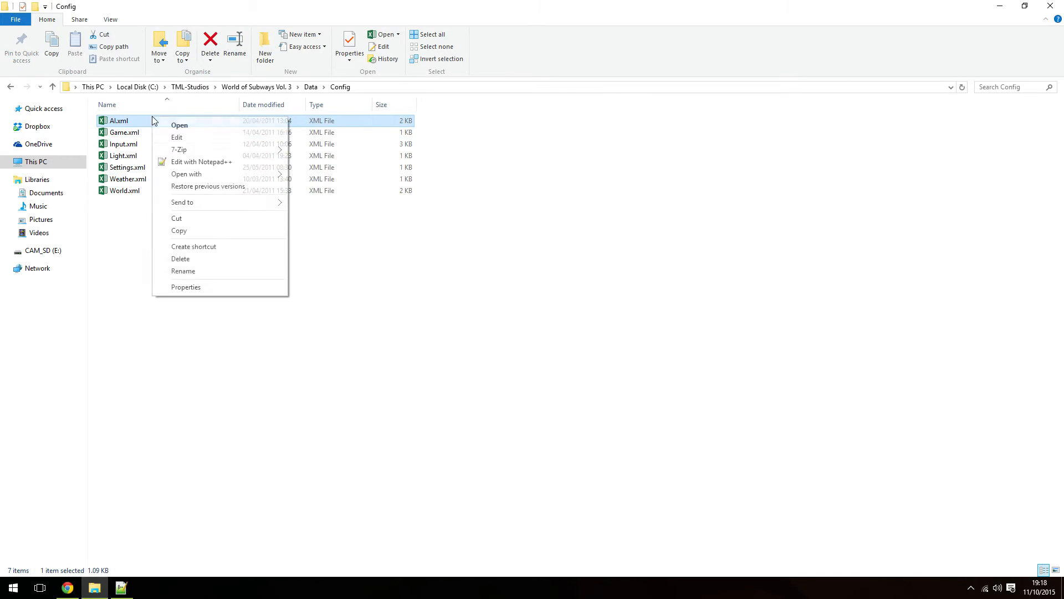
{"action": "left_click", "coordinate": [192, 162]}
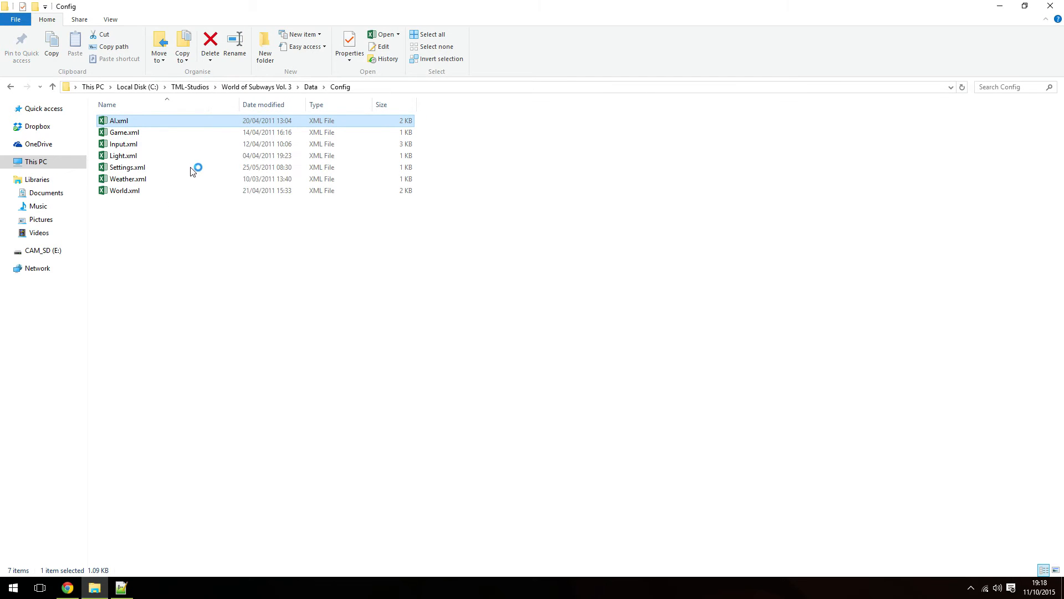
{"action": "left_click", "coordinate": [123, 587]}
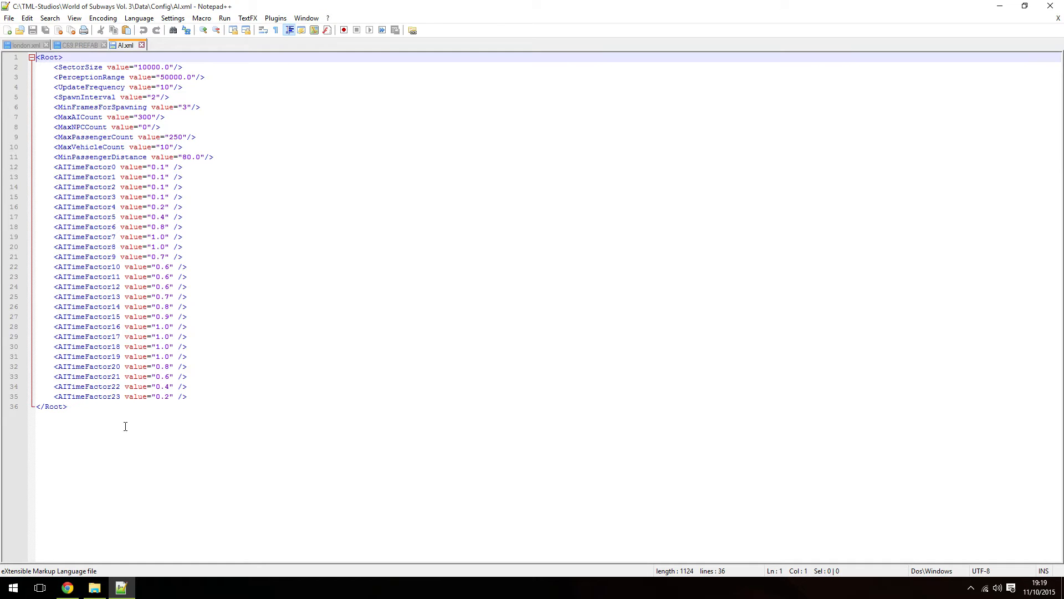
- Return to the Config folder and open Game.xml in Notepad++ to view its language and loading screen settings
{"action": "left_click", "coordinate": [118, 589]}
{"action": "right_click", "coordinate": [160, 134]}
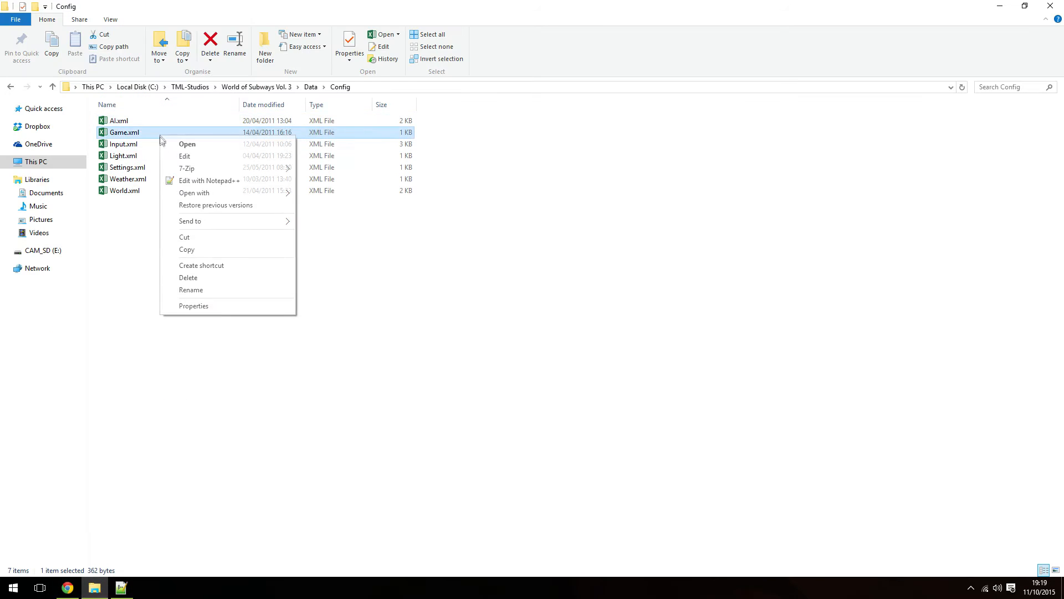
{"action": "left_click", "coordinate": [222, 180]}
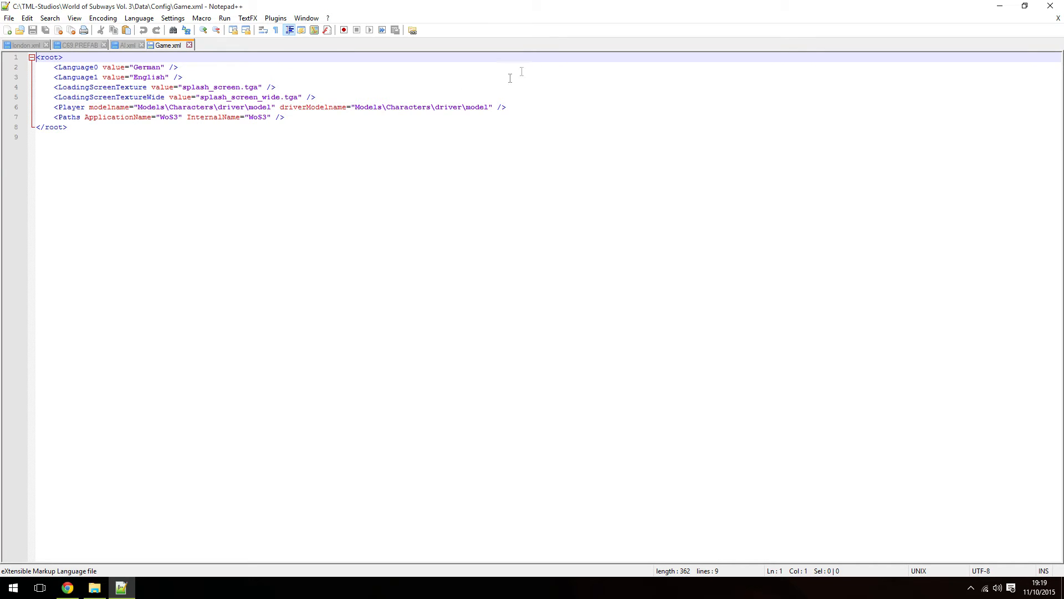
- Close Notepad++ and open Input.xml from the Config folder in it to view the control assignments
{"action": "left_click", "coordinate": [1051, 6]}
{"action": "right_click", "coordinate": [273, 147]}
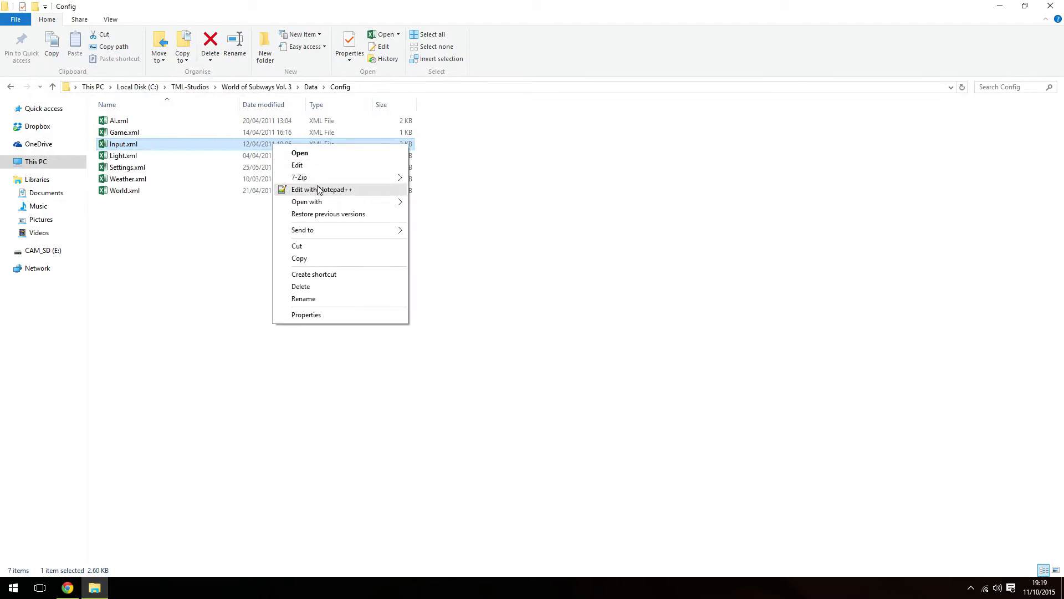
{"action": "left_click", "coordinate": [319, 193]}
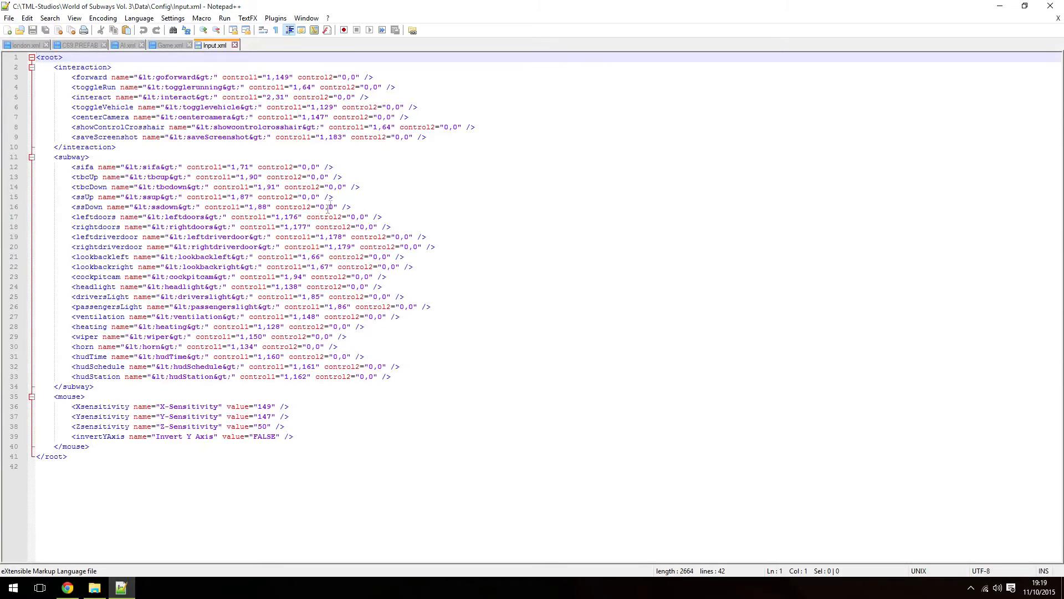
- Close Input.xml and open World.xml from the Config folder in Notepad++ to view its shadow and distance settings
{"action": "middle_click", "coordinate": [208, 49]}
{"action": "left_click", "coordinate": [97, 588]}
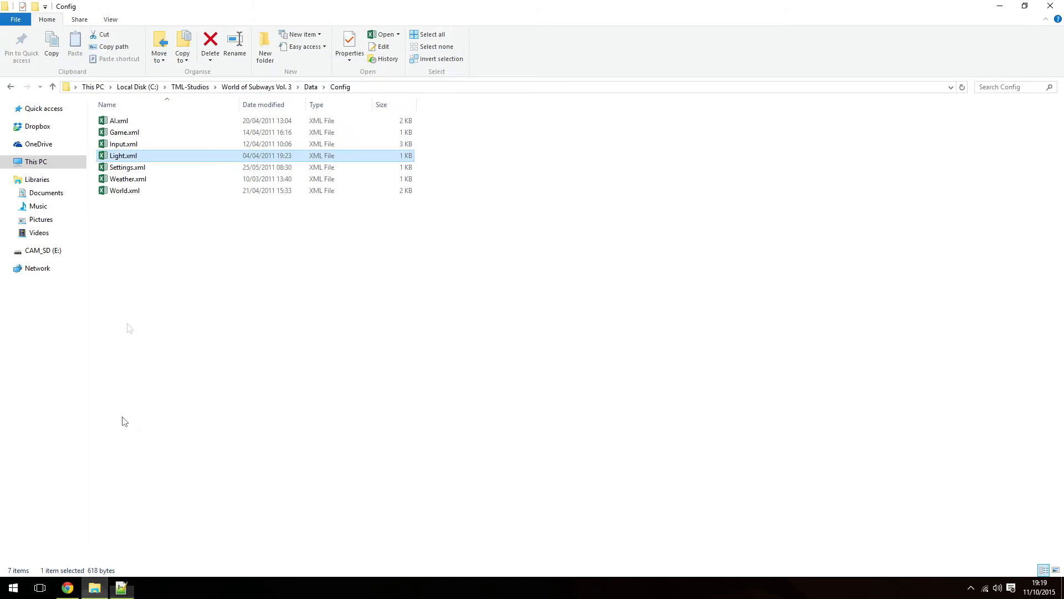
{"action": "right_click", "coordinate": [143, 194]}
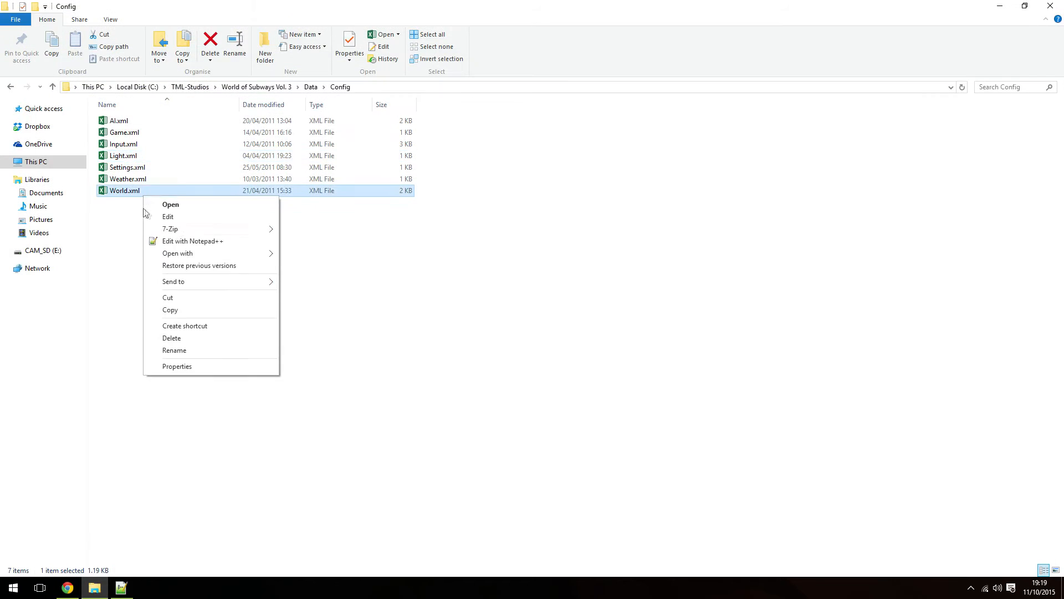
{"action": "left_click", "coordinate": [182, 243]}
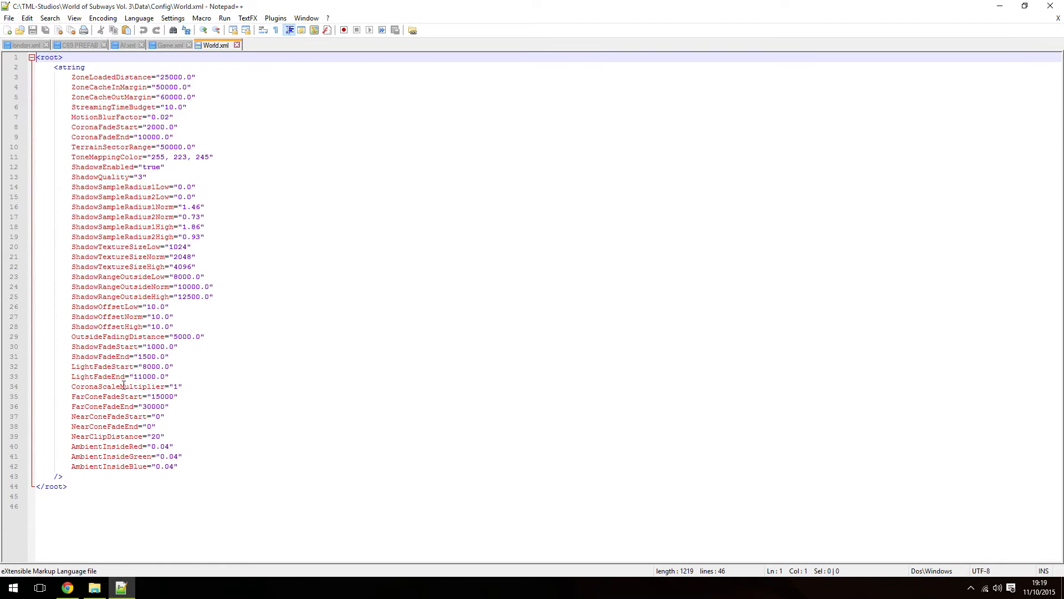
- Switch to File Explorer, view the contents of the Data\GUI folder and return to the Data folder
{"action": "left_click", "coordinate": [95, 588]}
{"action": "key", "text": "alt+Left"}
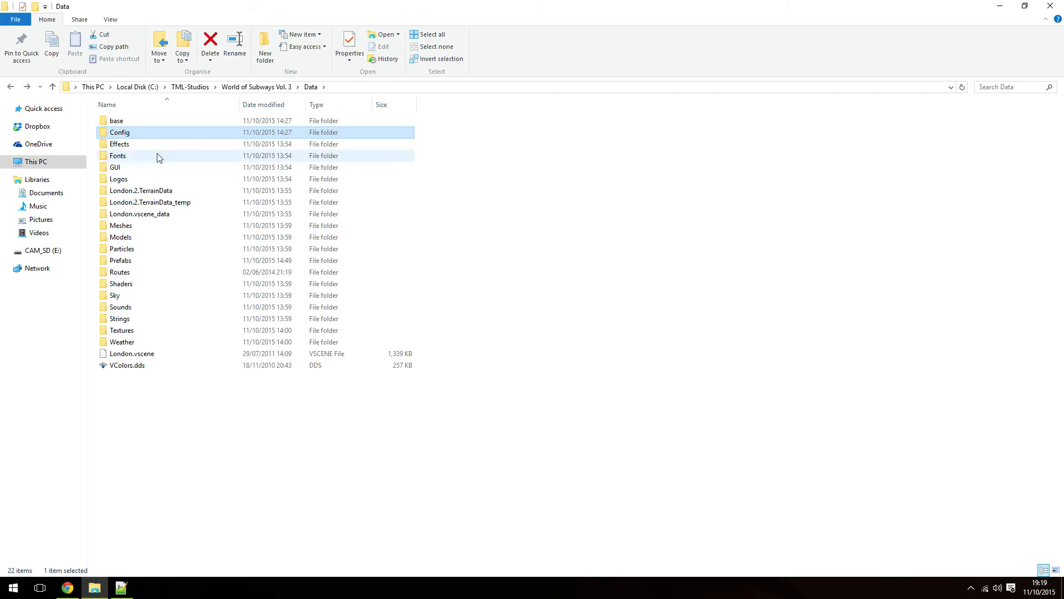
{"action": "double_click", "coordinate": [159, 166]}
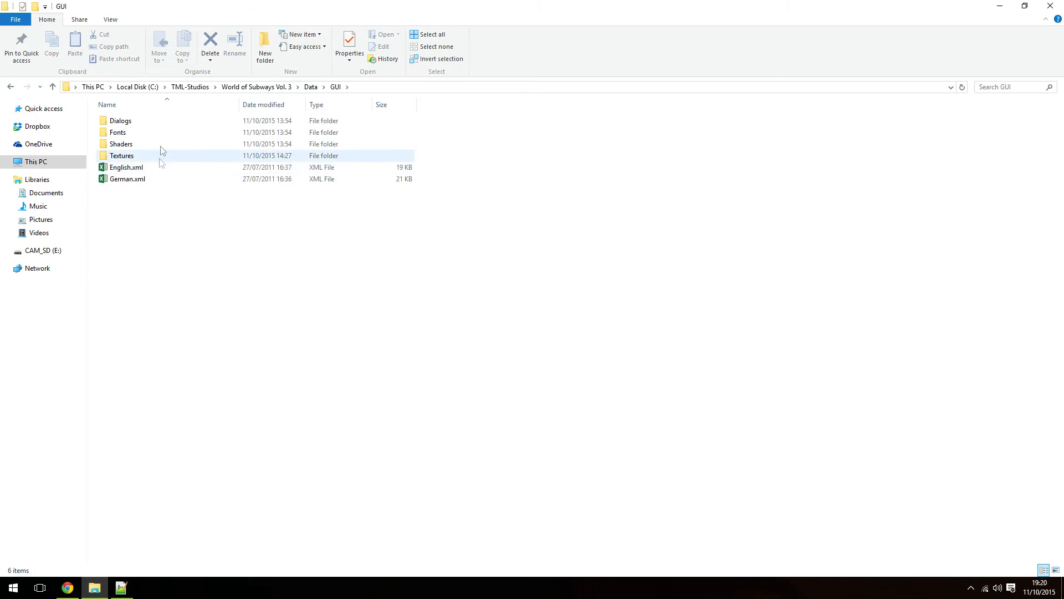
{"action": "key", "text": "alt+Left"}
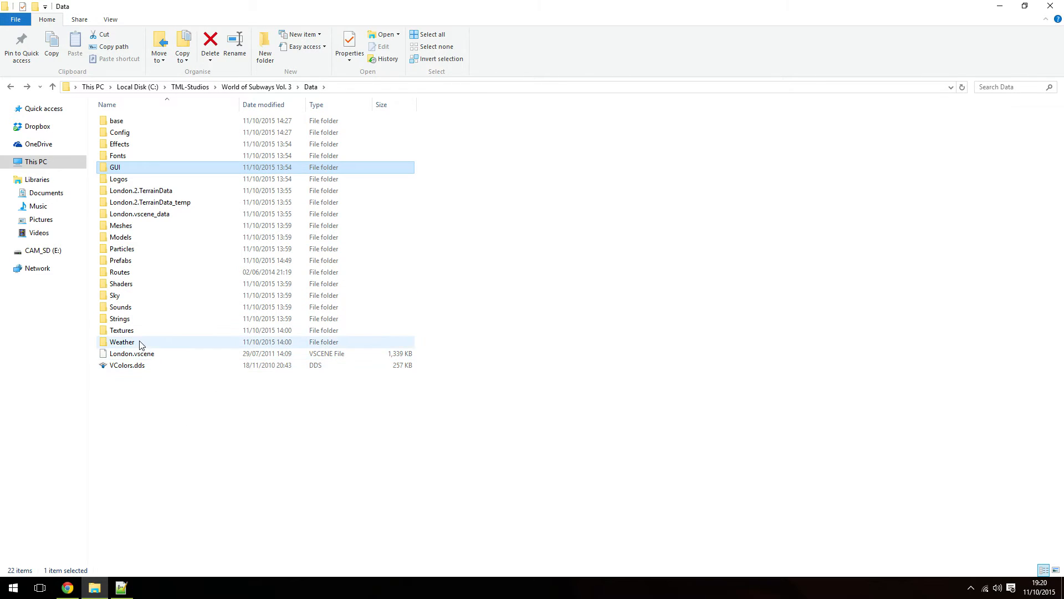
{"action": "key", "text": "BackSpace"}
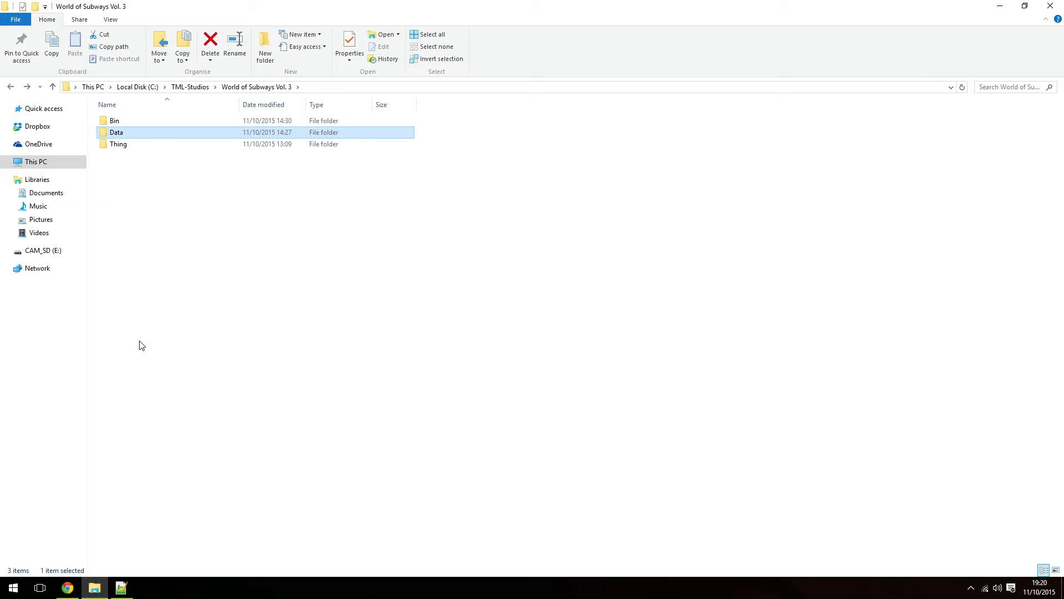
{"action": "double_click", "coordinate": [133, 136]}
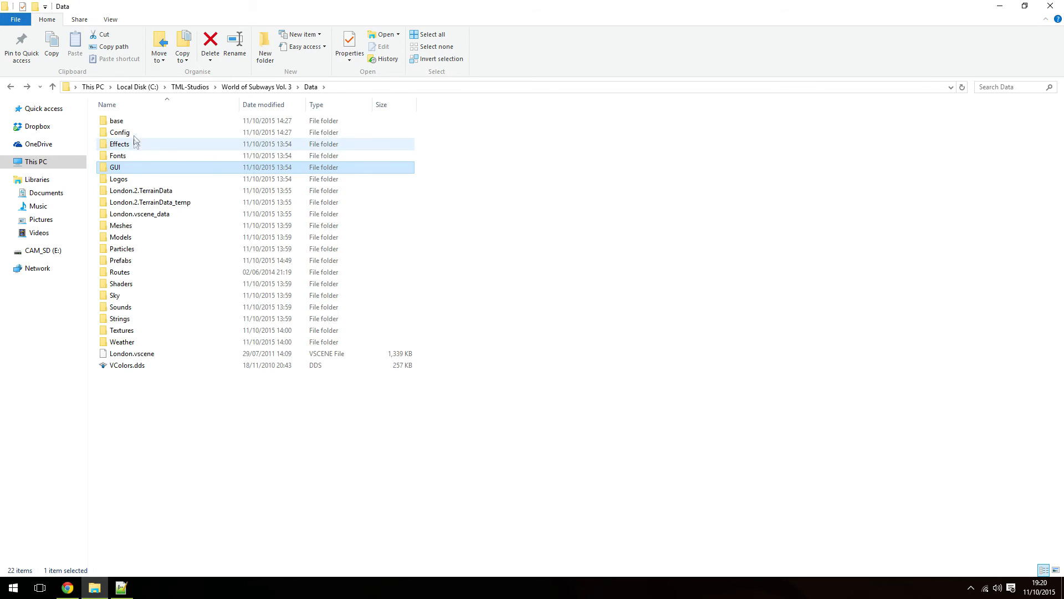
- View the contents of the Data\base folder and return to the Data folder
{"action": "double_click", "coordinate": [136, 123]}
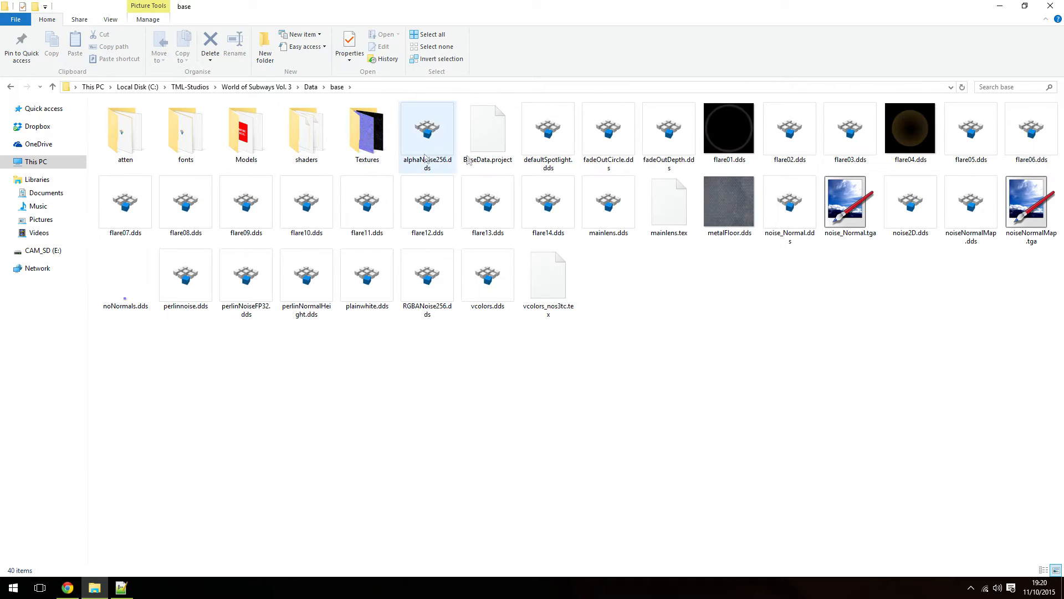
{"action": "left_click", "coordinate": [609, 130]}
{"action": "left_click", "coordinate": [367, 274]}
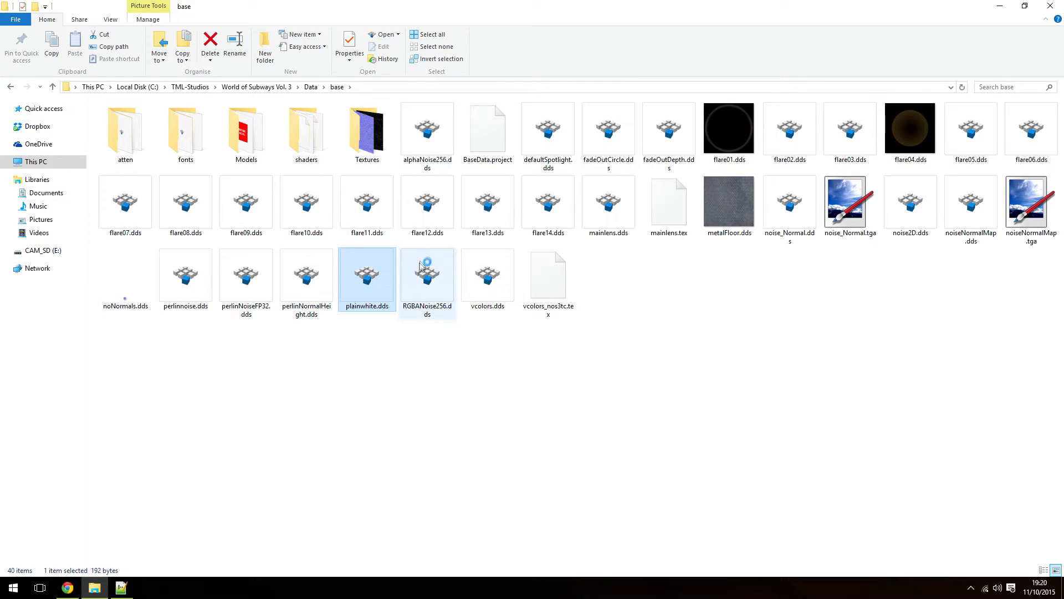
{"action": "key", "text": "BackSpace"}
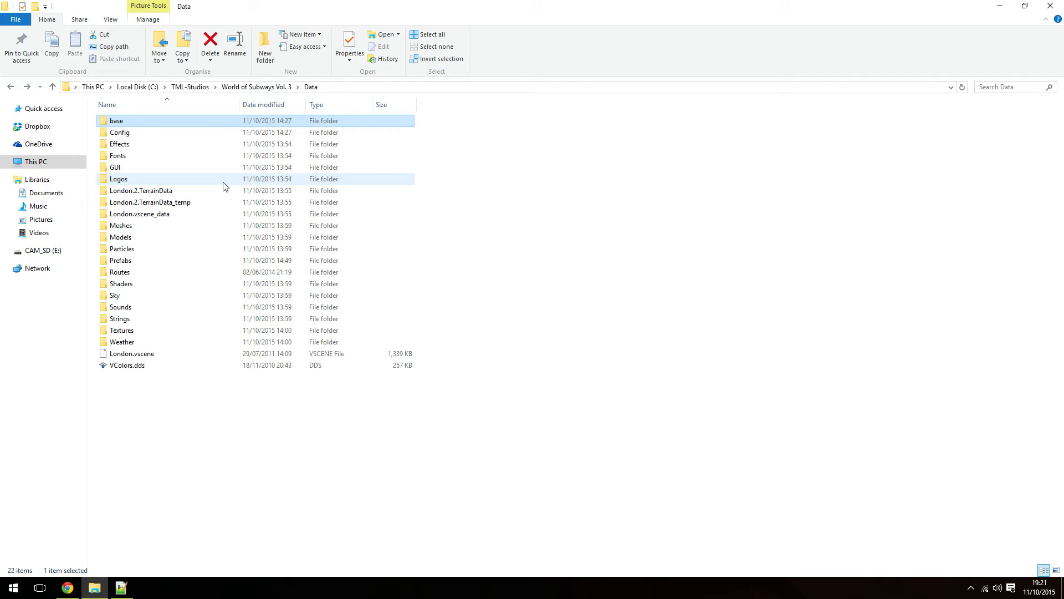
- Open GUIAlphaMask.ShaderLib from Data\GUI\Shaders in Notepad++, read through its shader code and close the file
{"action": "double_click", "coordinate": [211, 168]}
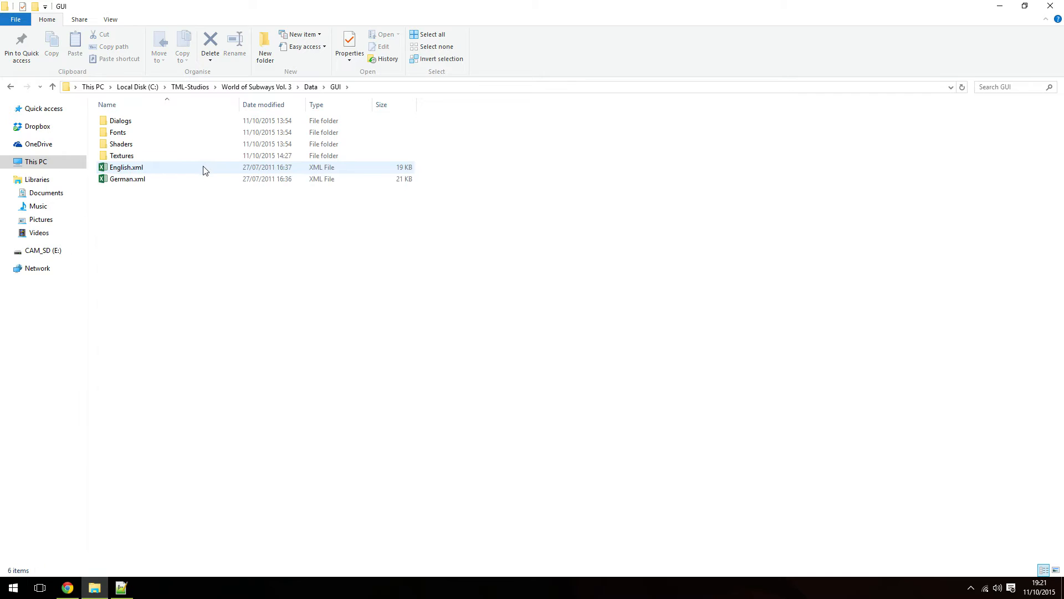
{"action": "left_click", "coordinate": [203, 169]}
{"action": "right_click", "coordinate": [203, 168]}
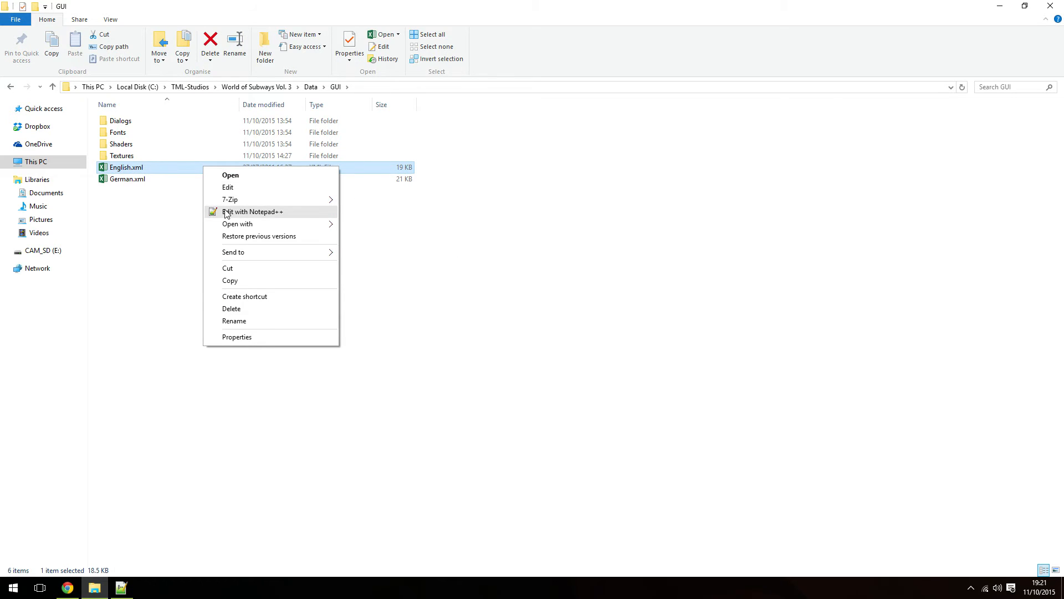
{"action": "double_click", "coordinate": [158, 146]}
{"action": "right_click", "coordinate": [158, 138]}
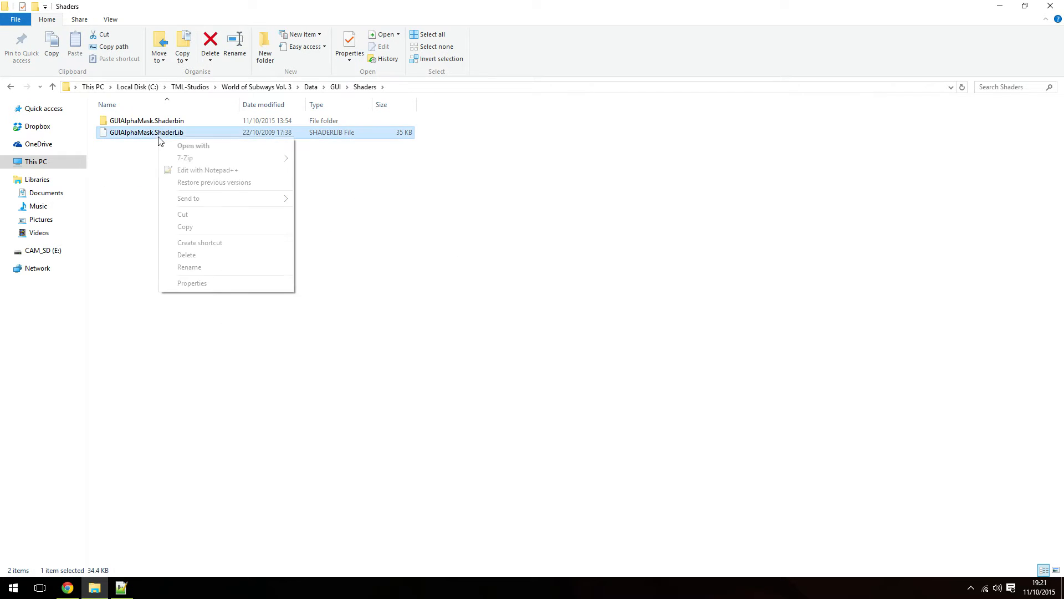
{"action": "left_click", "coordinate": [203, 172]}
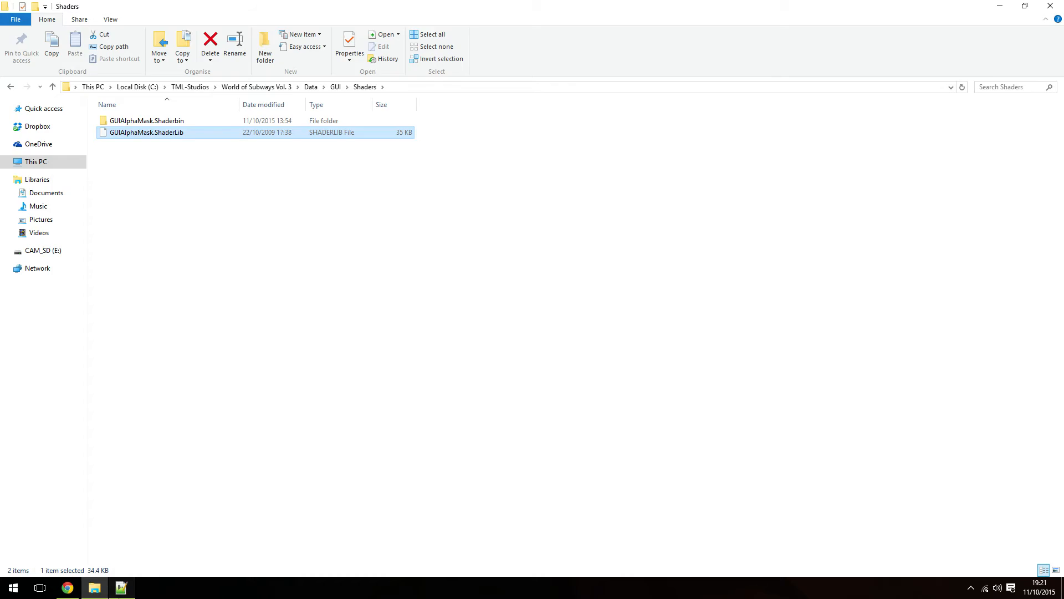
{"action": "left_click", "coordinate": [121, 587]}
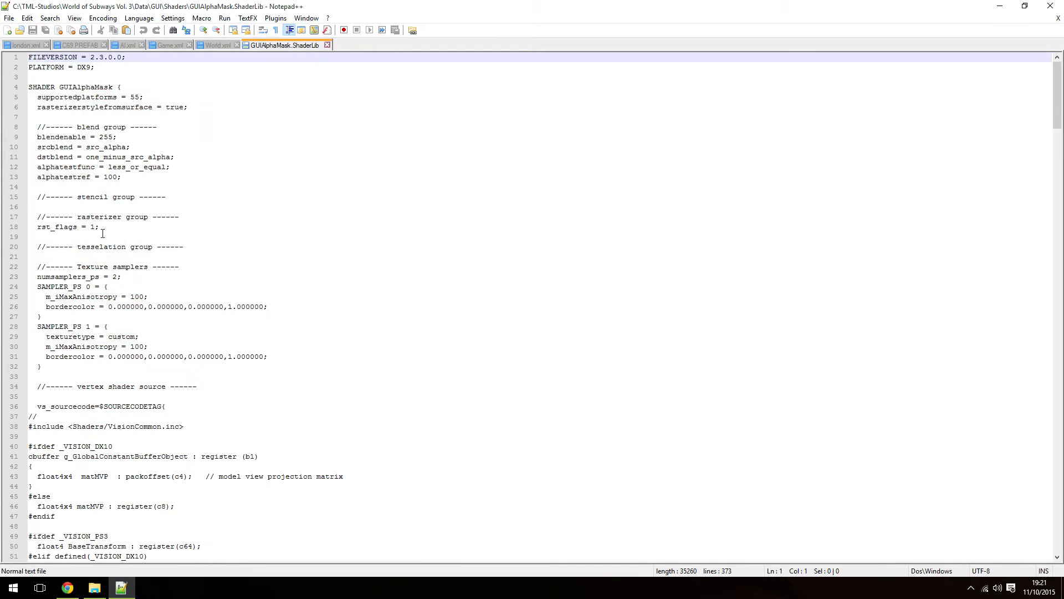
{"action": "scroll", "coordinate": [103, 234], "scroll_direction": "down", "scroll_amount": 20}
{"action": "scroll", "coordinate": [204, 162], "scroll_direction": "down", "scroll_amount": 8}
{"action": "middle_click", "coordinate": [272, 46]}
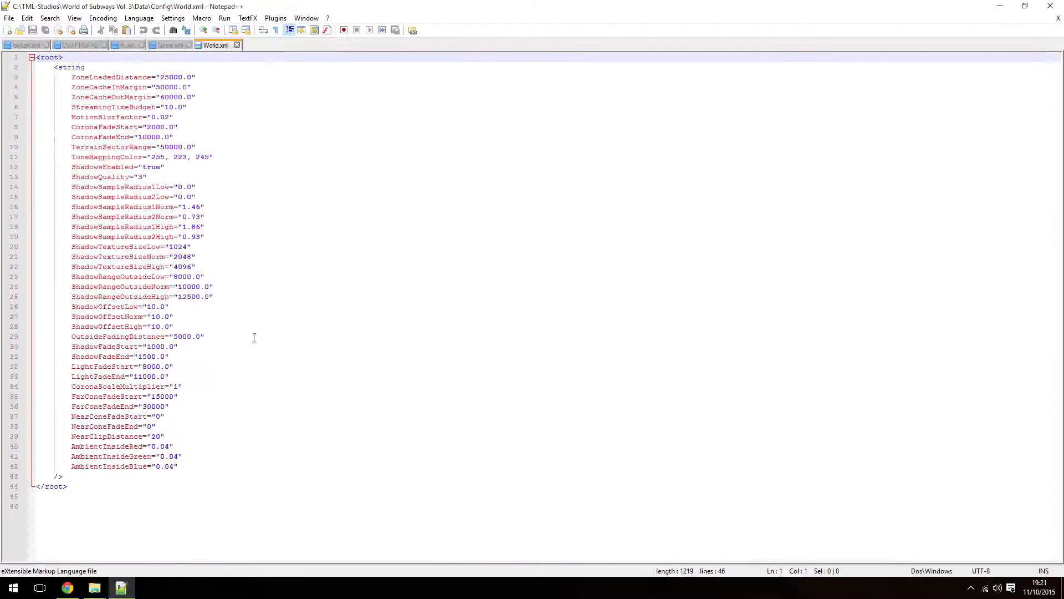
- Switch to File Explorer and open PS3.vShaderBin from the GUIAlphaMask.Shaderbin folder in Notepad++
{"action": "left_click", "coordinate": [111, 588]}
{"action": "key", "text": "alt+Left"}
{"action": "key", "text": "alt+Right"}
{"action": "double_click", "coordinate": [169, 122]}
{"action": "left_click", "coordinate": [178, 157]}
{"action": "right_click", "coordinate": [178, 158]}
{"action": "left_click", "coordinate": [208, 191]}
{"action": "left_click_drag", "start_coordinate": [237, 326], "coordinate": [167, 216]}
{"action": "left_click", "coordinate": [167, 216]}
{"action": "left_click", "coordinate": [167, 227]}
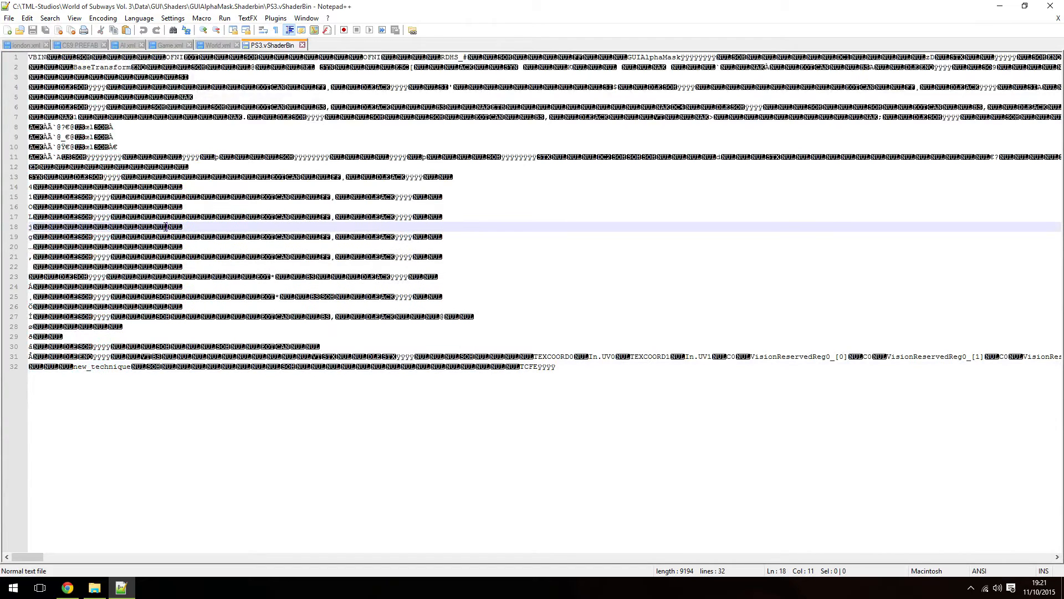
- Move the cursor to the start of PS3.vShaderBin and close the file
{"action": "key", "text": "Up"}
{"action": "key", "text": "Up"}
{"action": "key", "text": "Up"}
{"action": "key", "text": "Up"}
{"action": "key", "text": "Up"}
{"action": "key", "text": "Up"}
{"action": "key", "text": "Up"}
{"action": "key", "text": "Up"}
{"action": "key", "text": "Up"}
{"action": "key", "text": "Up"}
{"action": "key", "text": "Up"}
{"action": "key", "text": "Up"}
{"action": "key", "text": "Up"}
{"action": "key", "text": "Up"}
{"action": "key", "text": "Up"}
{"action": "key", "text": "Up"}
{"action": "key", "text": "Up"}
{"action": "key", "text": "Home"}
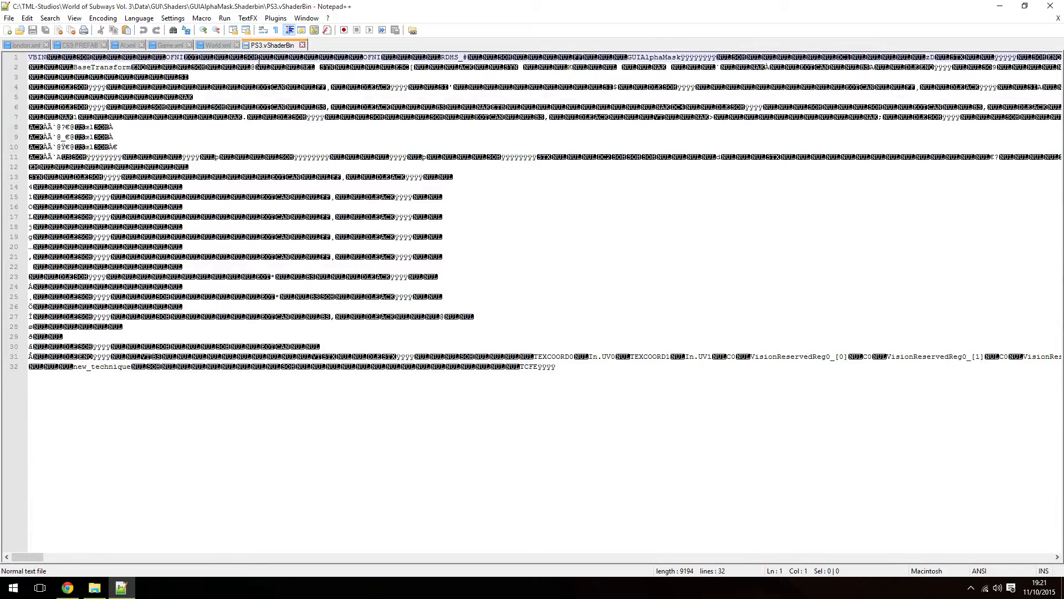
{"action": "middle_click", "coordinate": [277, 50]}
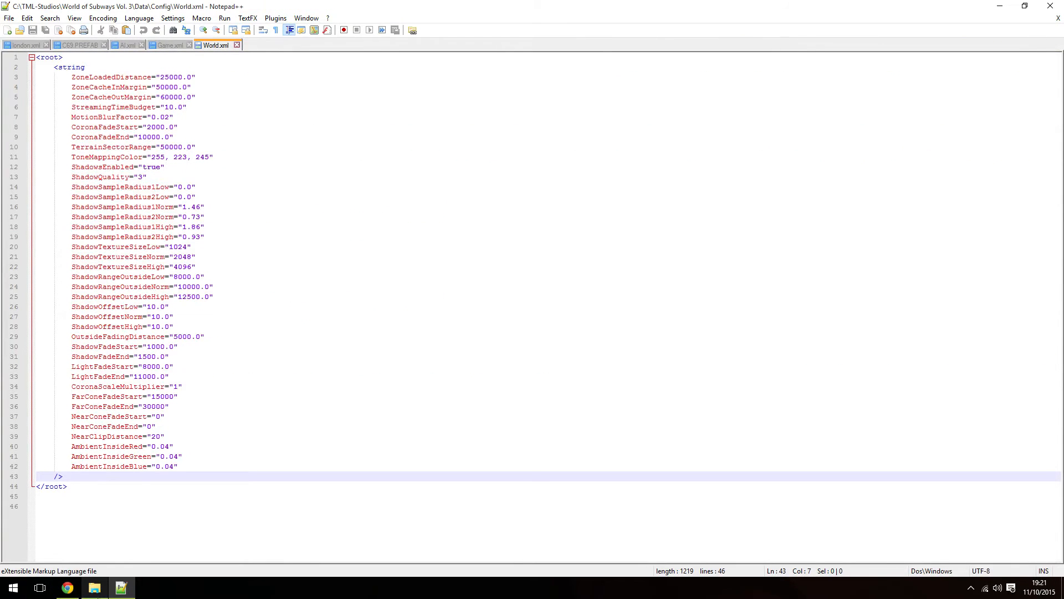
- Switch to File Explorer and go back up from GUIAlphaMask.Shaderbin to the Data folder
{"action": "left_click", "coordinate": [94, 587]}
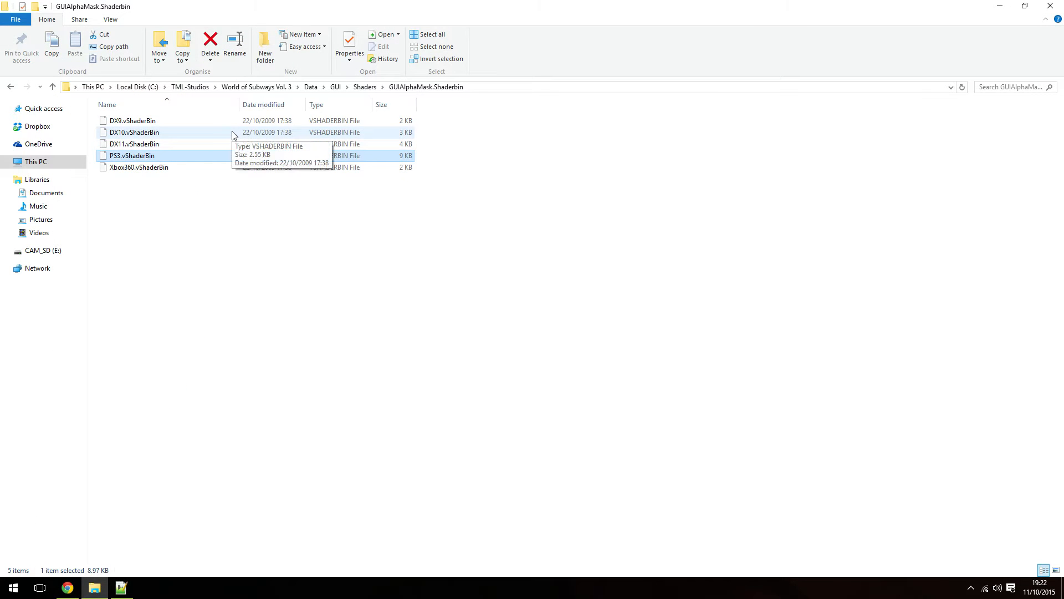
{"action": "key", "text": "BackSpace"}
{"action": "key", "text": "BackSpace"}
{"action": "key", "text": "BackSpace"}
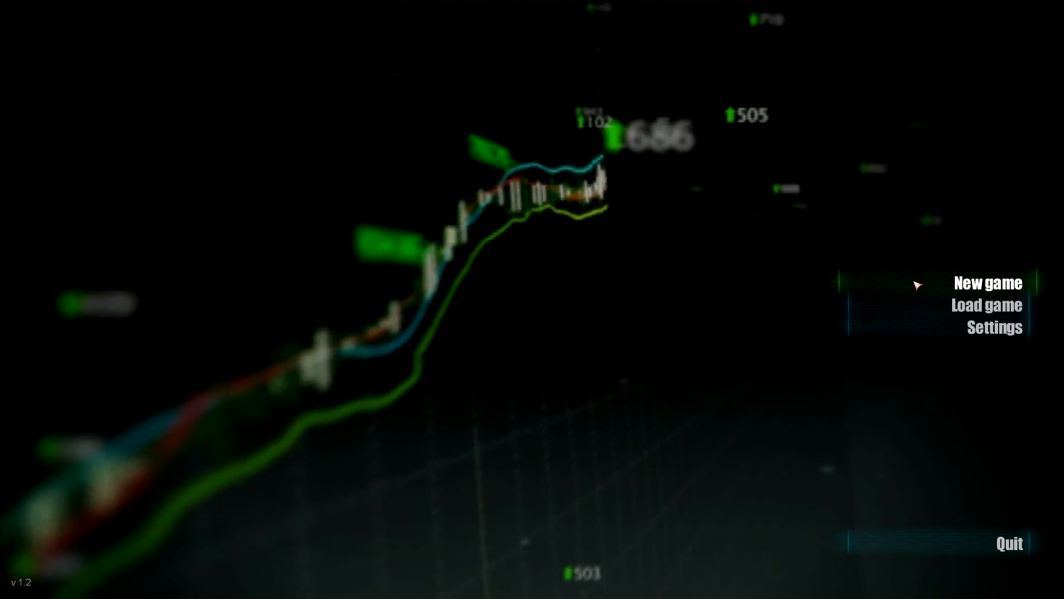
- In World of Subways, set up a new Drive to schedule game and compare the Embankment, Edgware Road, Tower Hill and Baker Street route timetables
{"action": "left_click", "coordinate": [918, 286]}
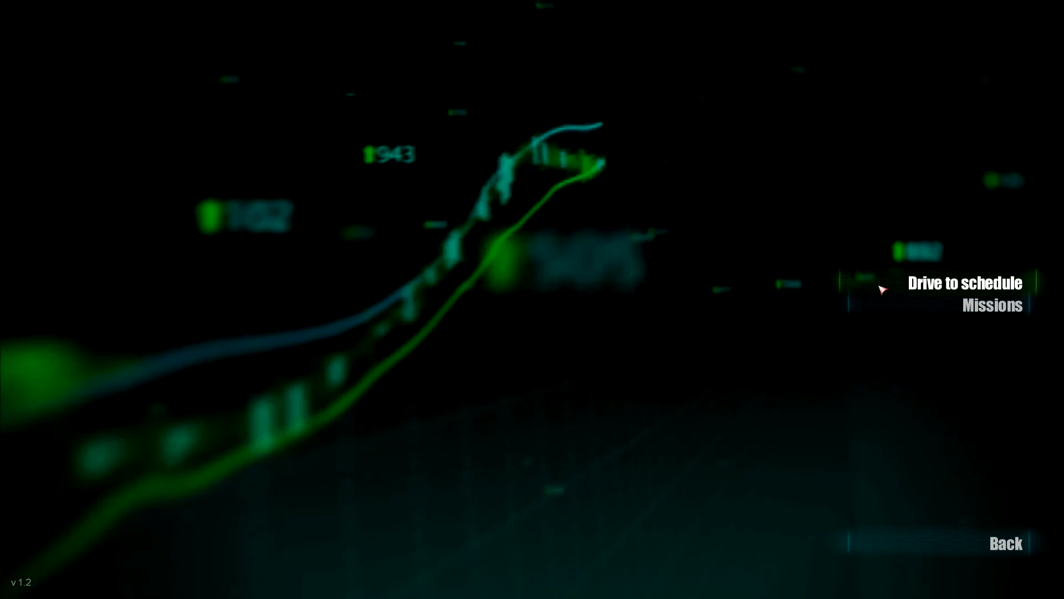
{"action": "left_click", "coordinate": [887, 289]}
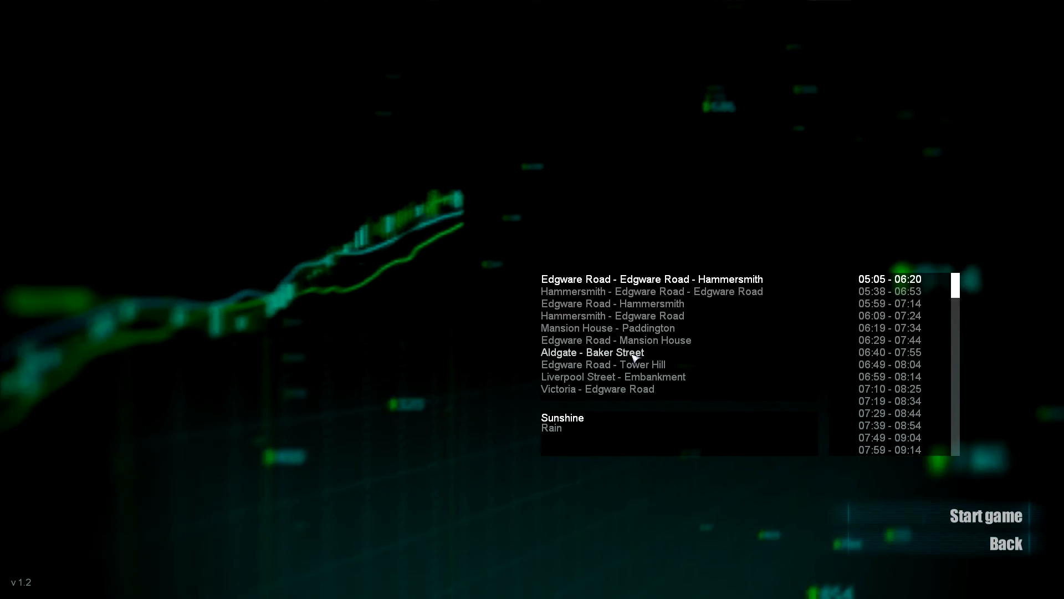
{"action": "left_click", "coordinate": [593, 377]}
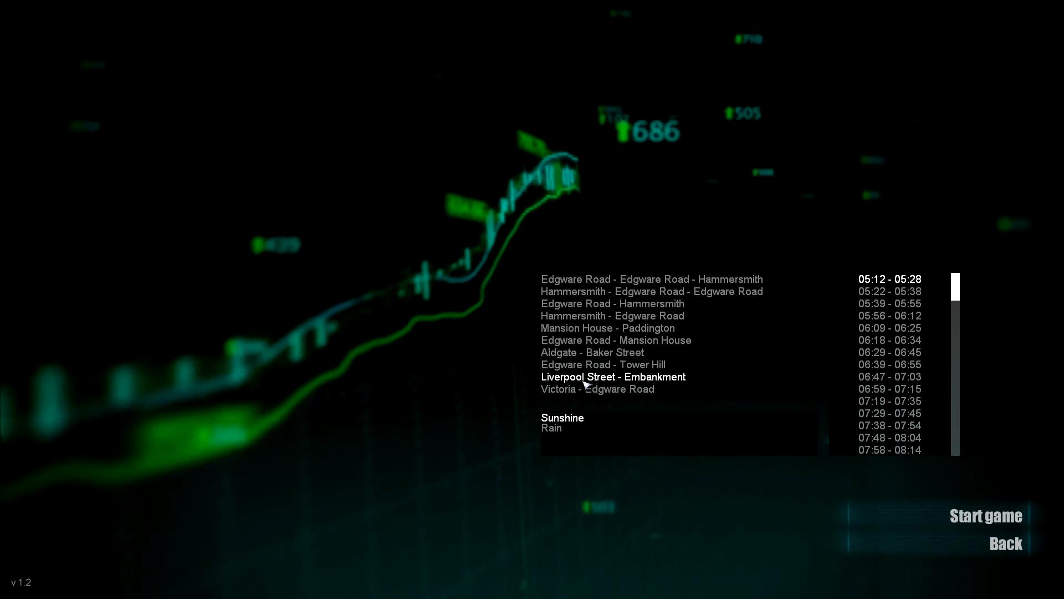
{"action": "left_click", "coordinate": [616, 396]}
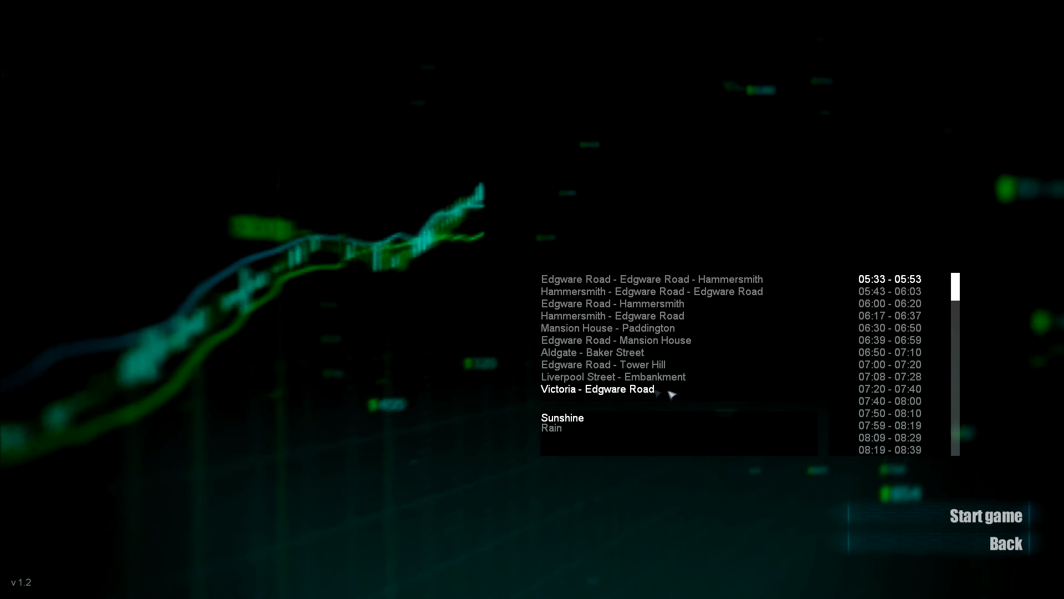
{"action": "left_click", "coordinate": [640, 365]}
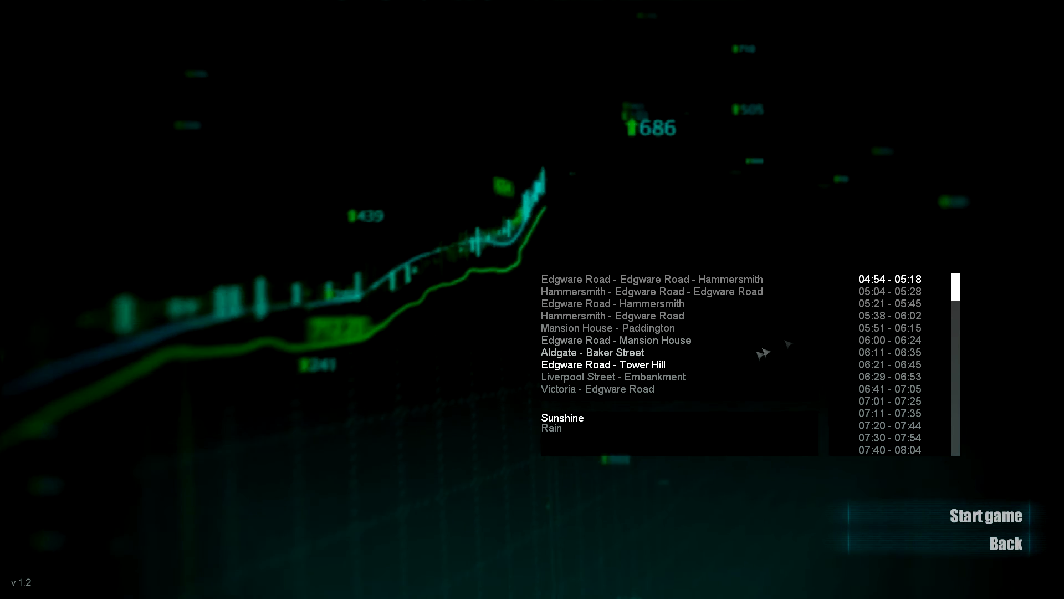
{"action": "left_click", "coordinate": [677, 353]}
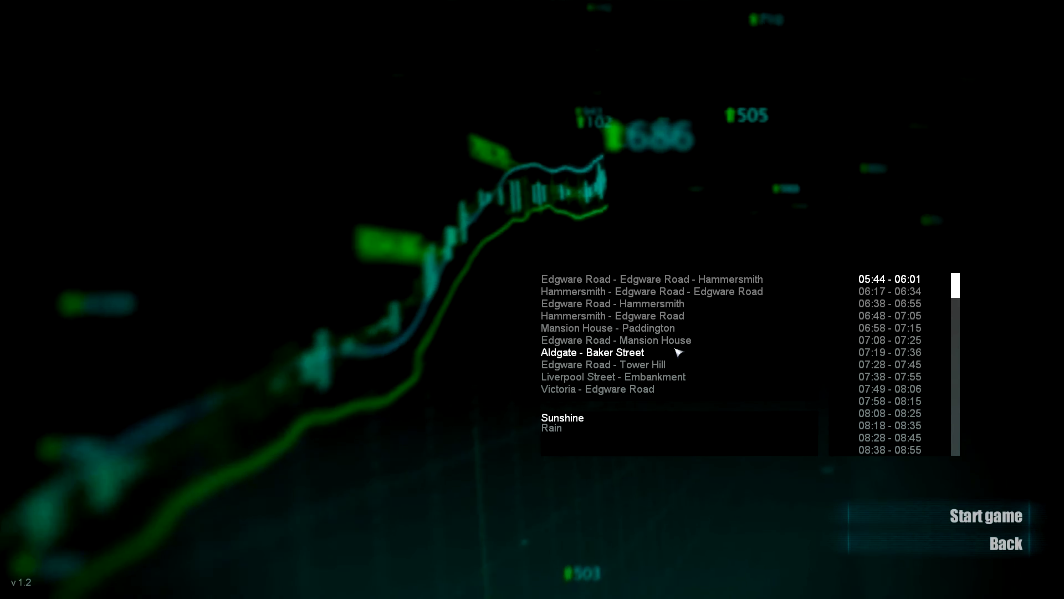
{"action": "left_click", "coordinate": [862, 340]}
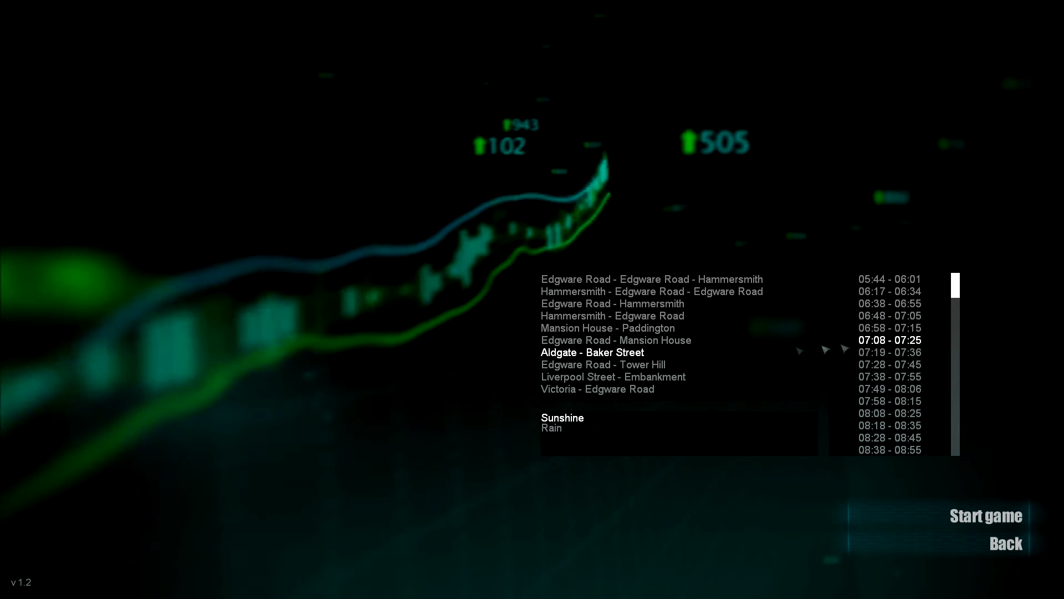
- Choose the Edgware Road - Tower Hill route with the 15:16 - 15:40 time slot and start the game
{"action": "left_click", "coordinate": [661, 366]}
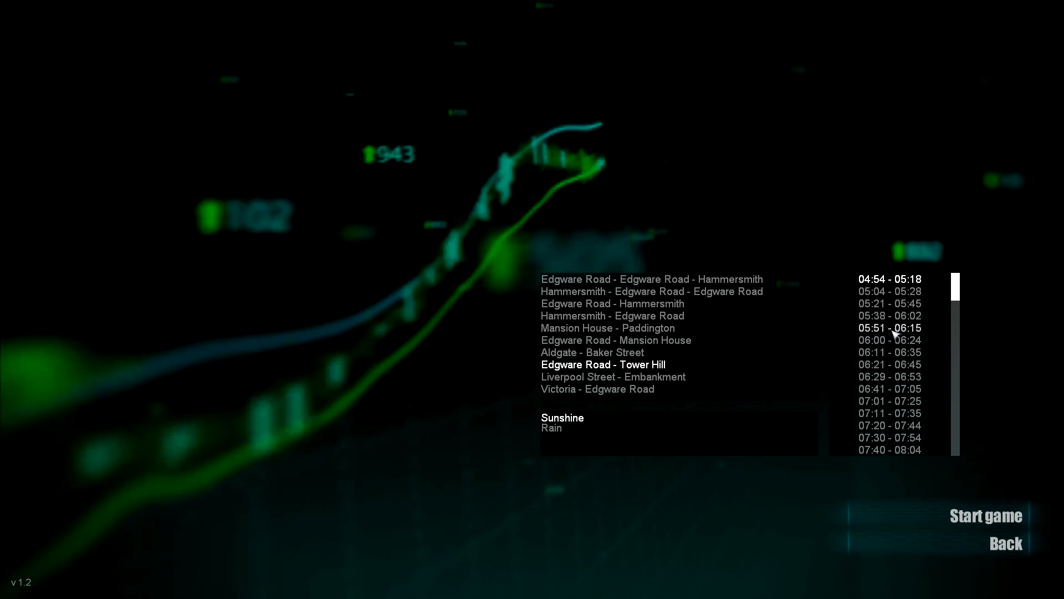
{"action": "left_click", "coordinate": [880, 403]}
{"action": "left_click", "coordinate": [882, 413]}
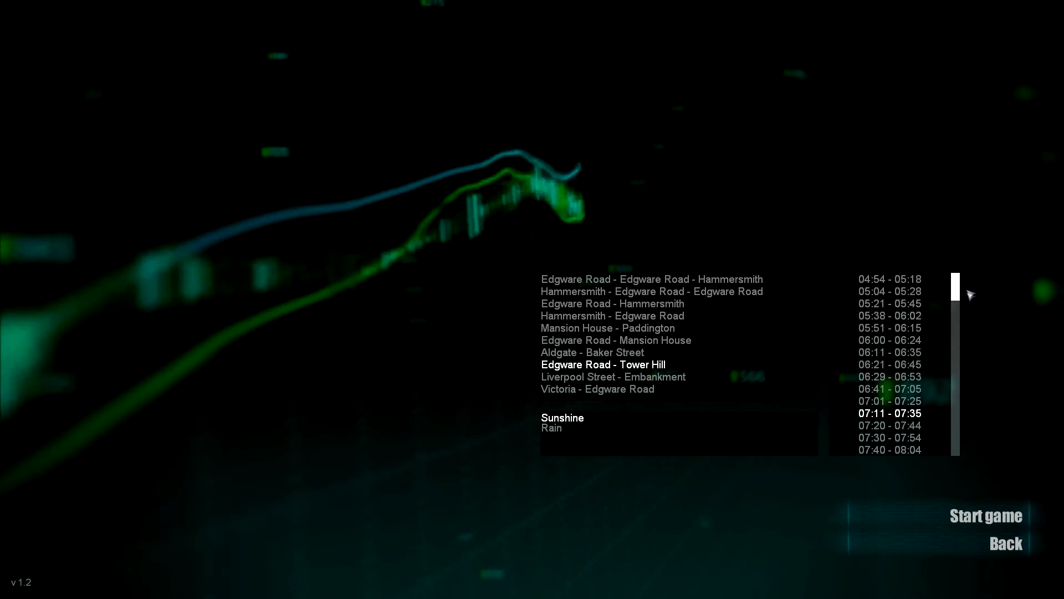
{"action": "left_click_drag", "start_coordinate": [966, 297], "coordinate": [957, 361]}
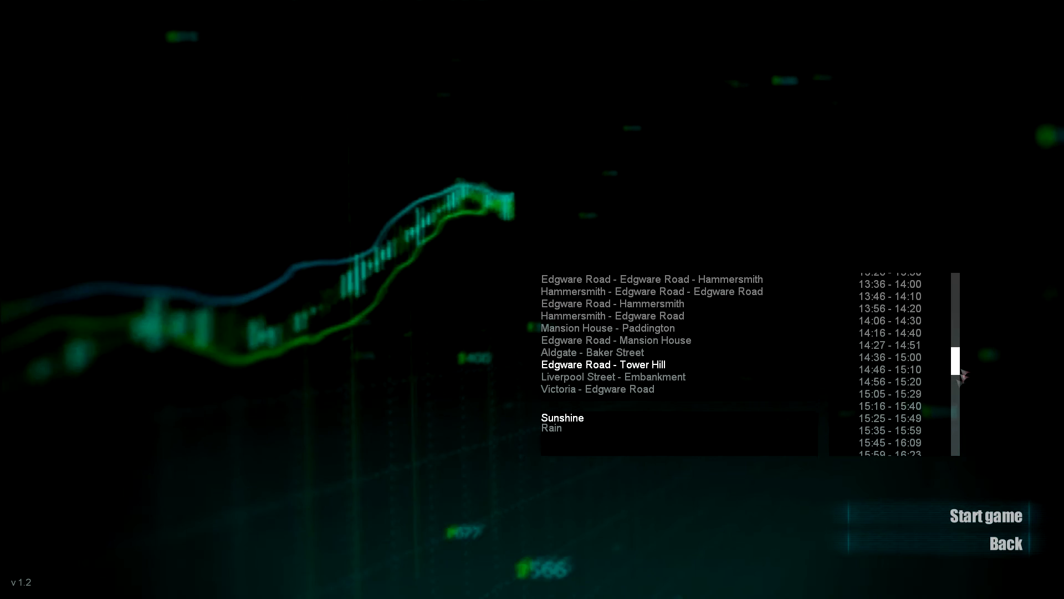
{"action": "left_click", "coordinate": [892, 406]}
{"action": "left_click", "coordinate": [915, 519]}
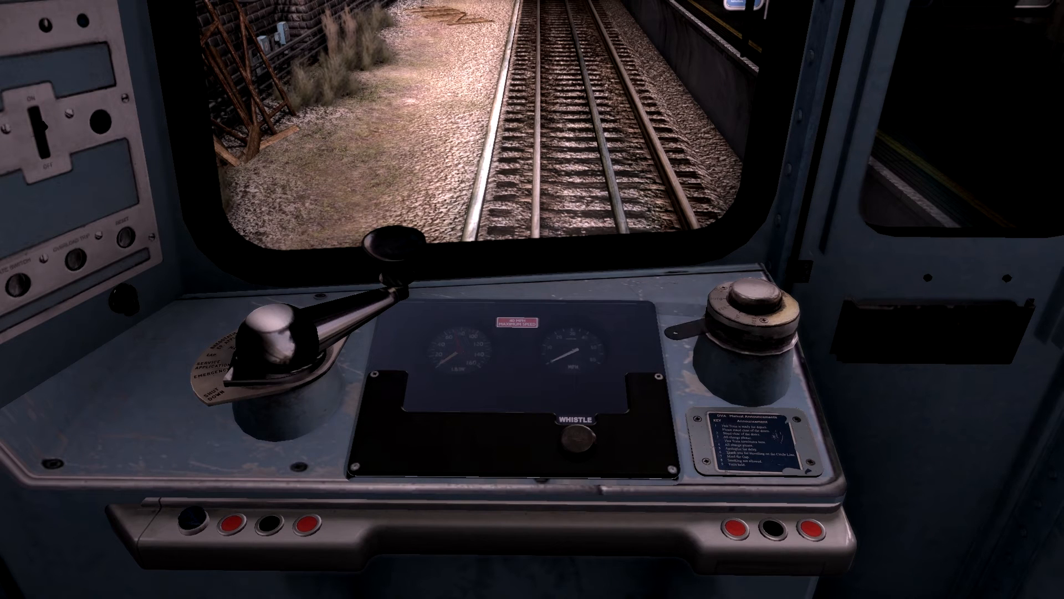
- Drive the train out of the station towards Tower Hill and return to the main menu
{"action": "key", "text": "w"}
{"action": "key", "text": "w"}
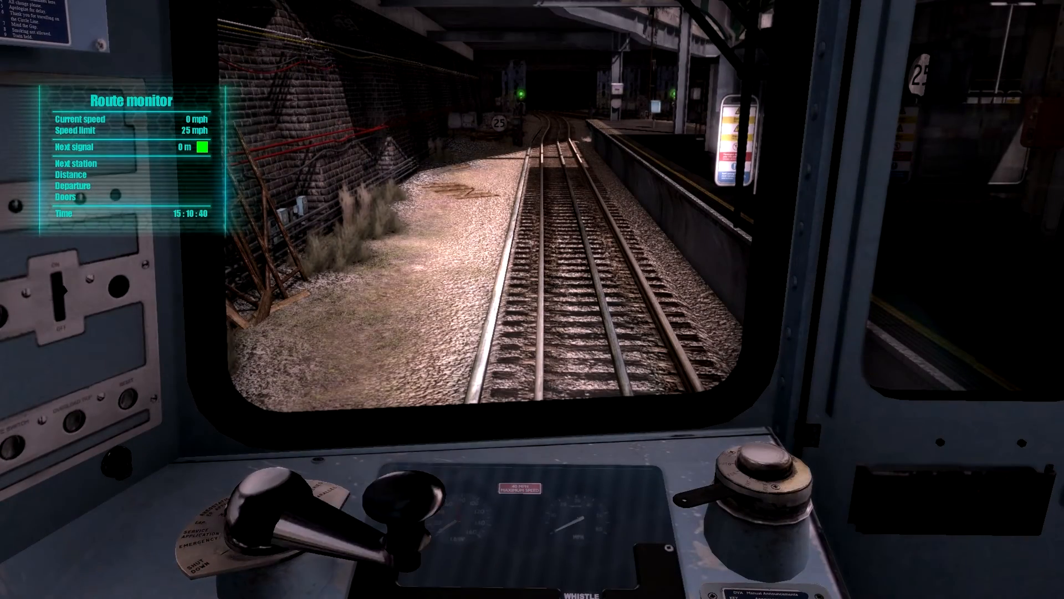
{"action": "key", "text": "Up"}
{"action": "key", "text": "Up"}
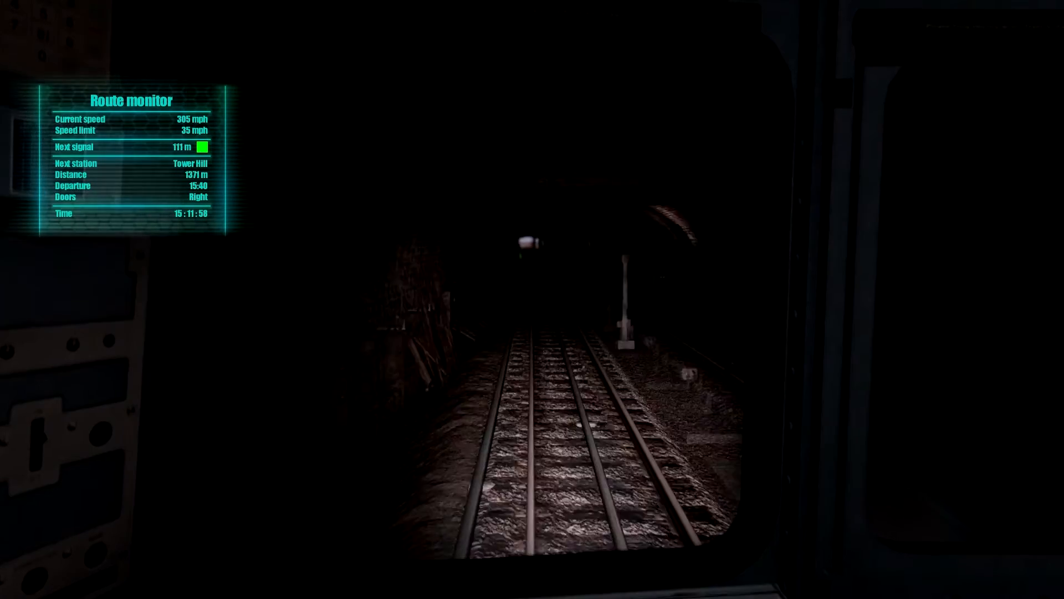
{"action": "key", "text": "Escape"}
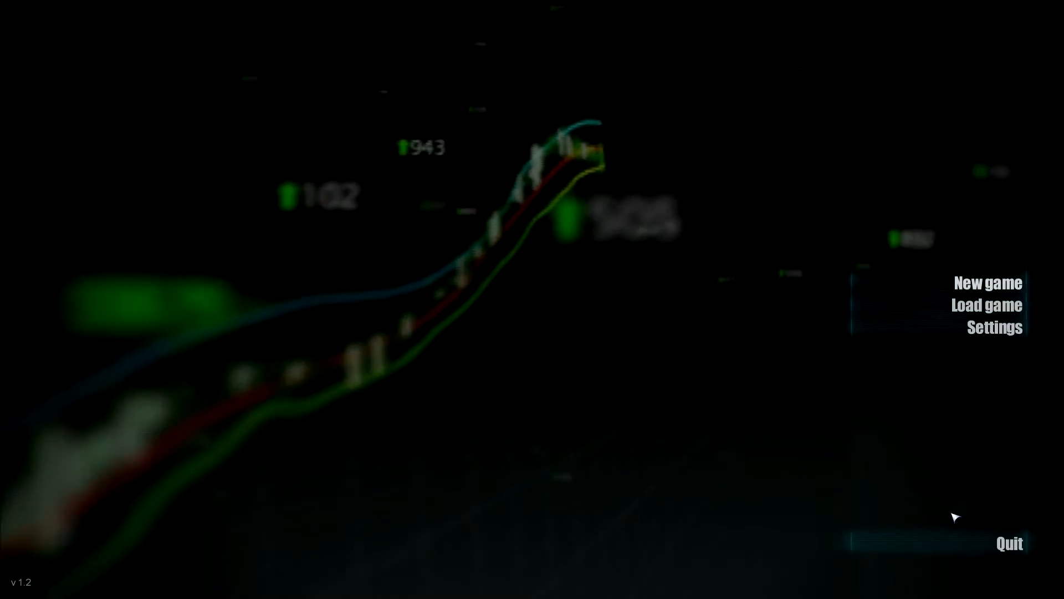
- Start a new Drive to schedule game on the Liverpool Street - Embankment route with the 07:48 - 08:04 time slot
{"action": "left_click", "coordinate": [949, 284]}
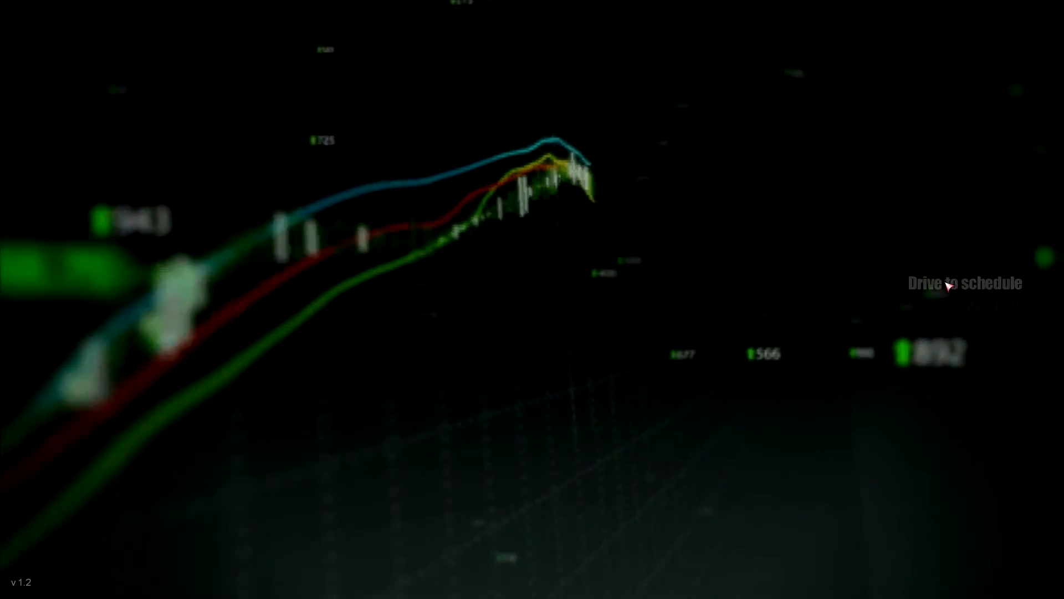
{"action": "left_click", "coordinate": [952, 281]}
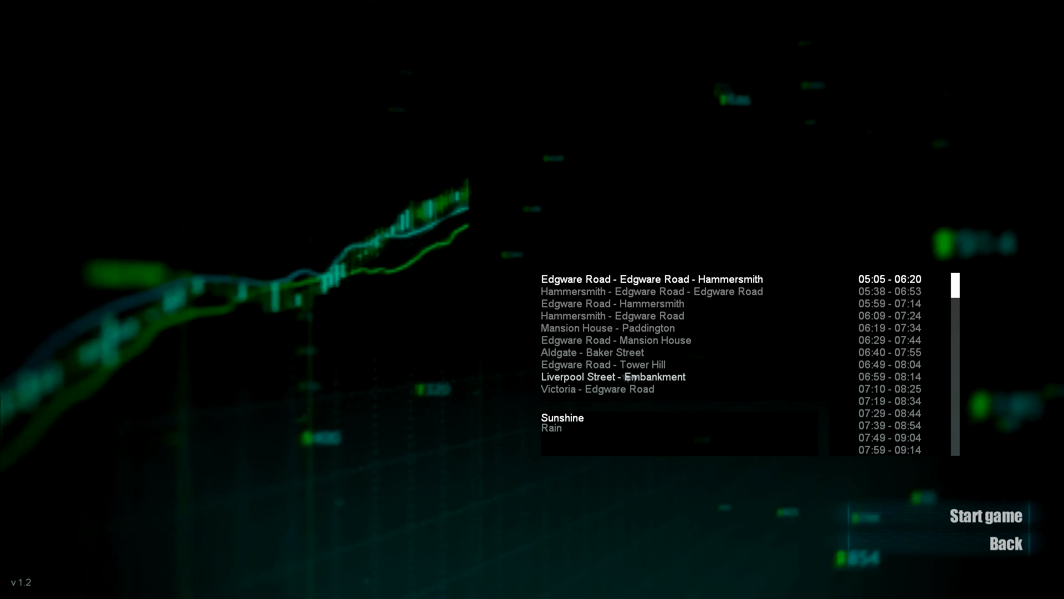
{"action": "left_click", "coordinate": [643, 377]}
{"action": "left_click", "coordinate": [889, 437]}
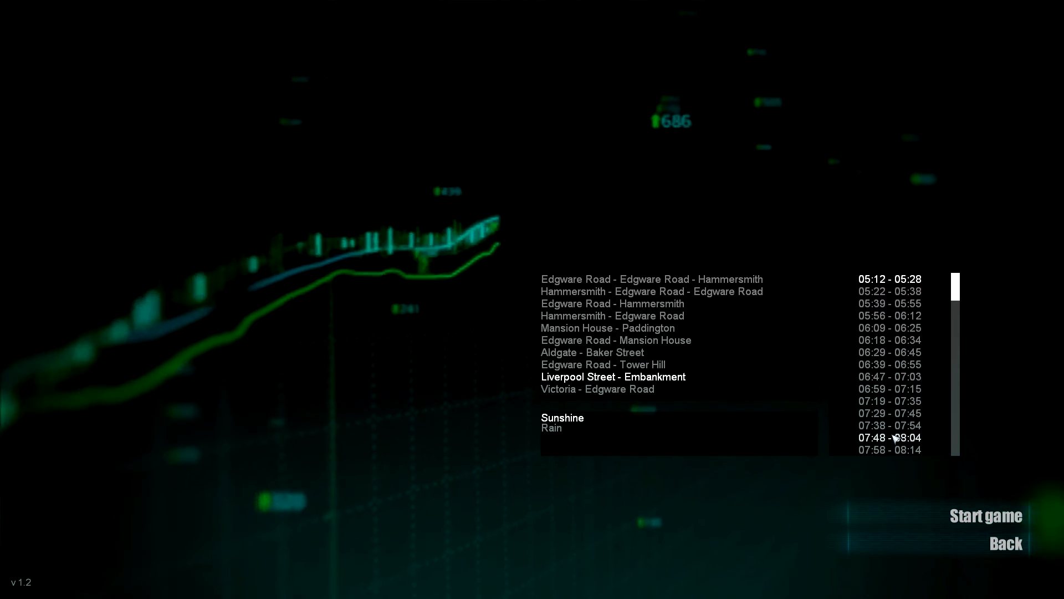
{"action": "left_click", "coordinate": [911, 516]}
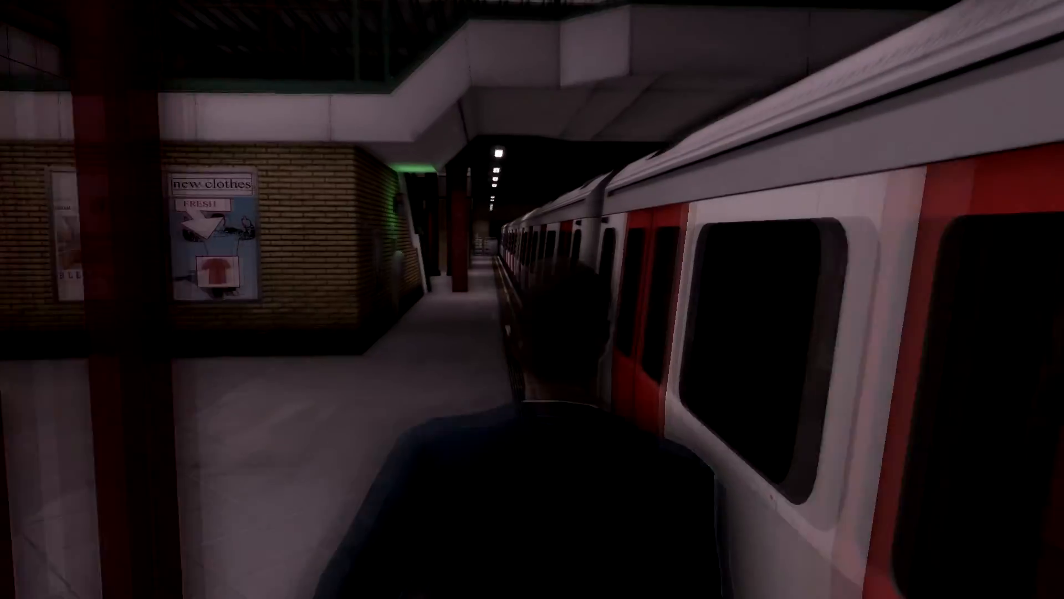
- Walk along the platform beside the train to its front cab, open the cab door and step inside
{"action": "key", "text": "w"}
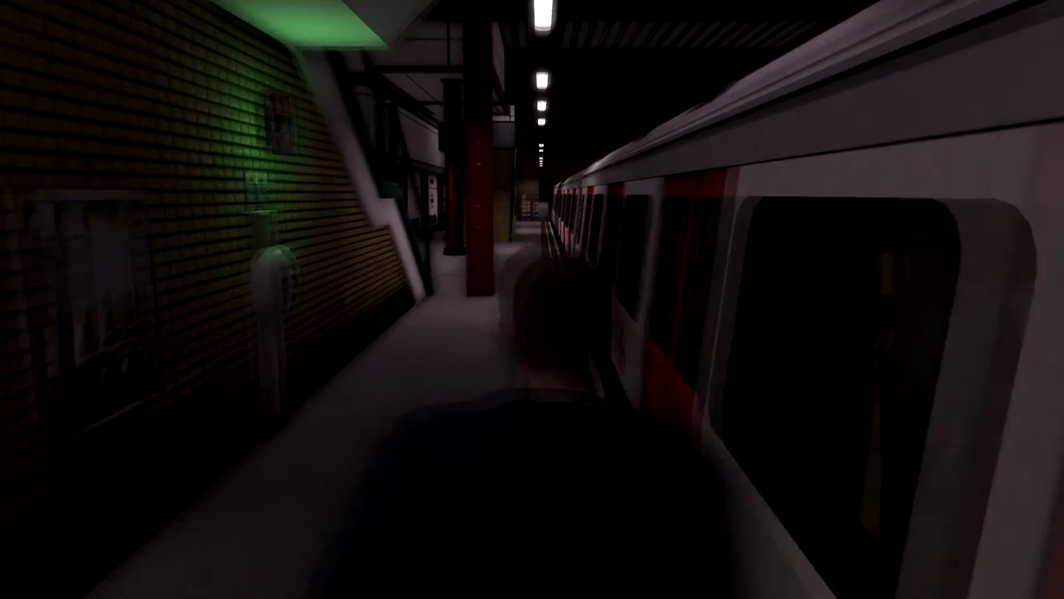
{"action": "key", "text": "w"}
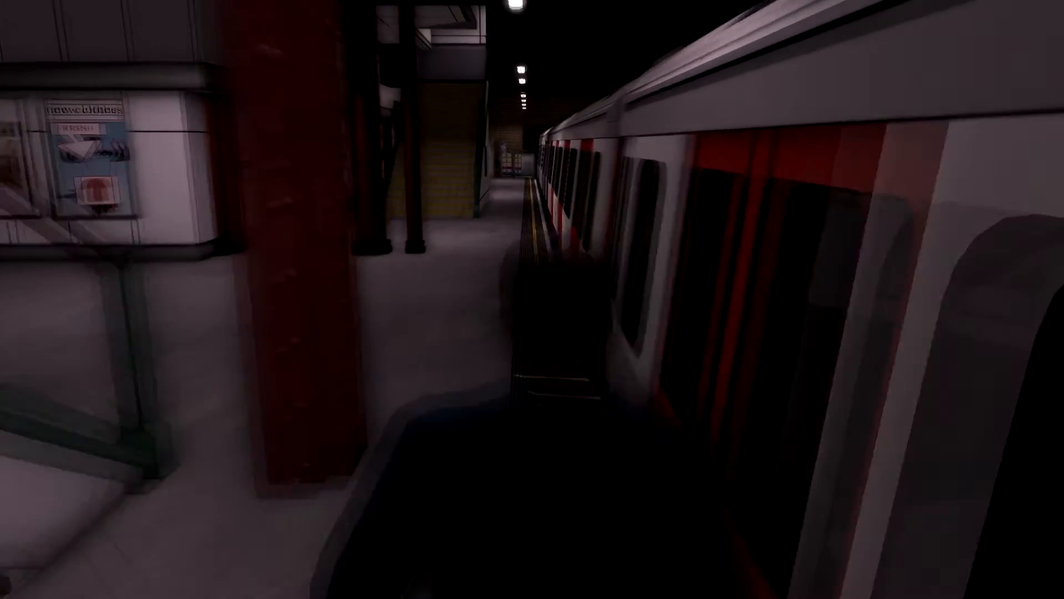
{"action": "key", "text": "w"}
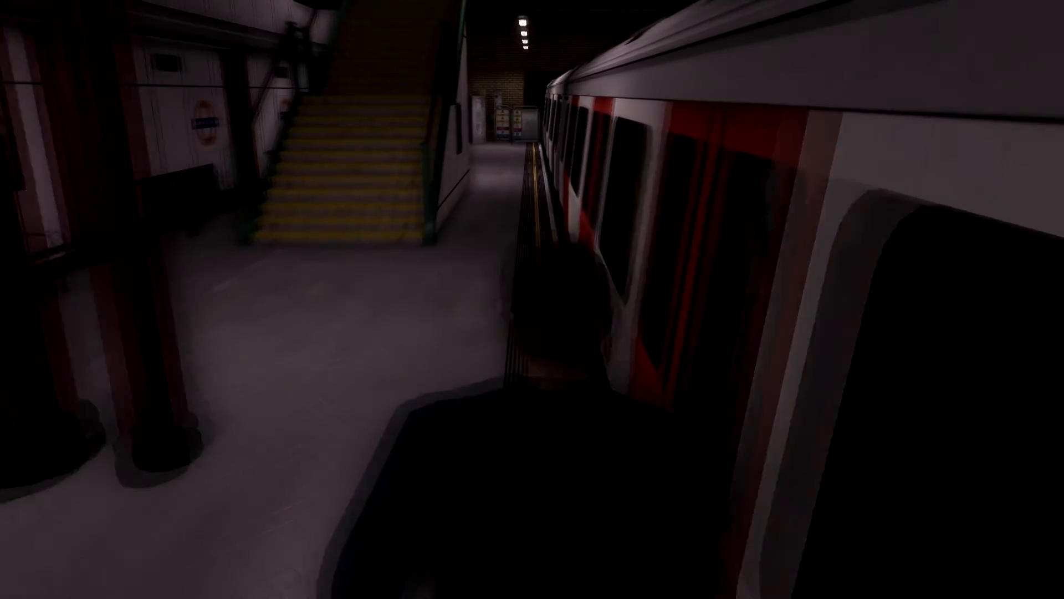
{"action": "key", "text": "w"}
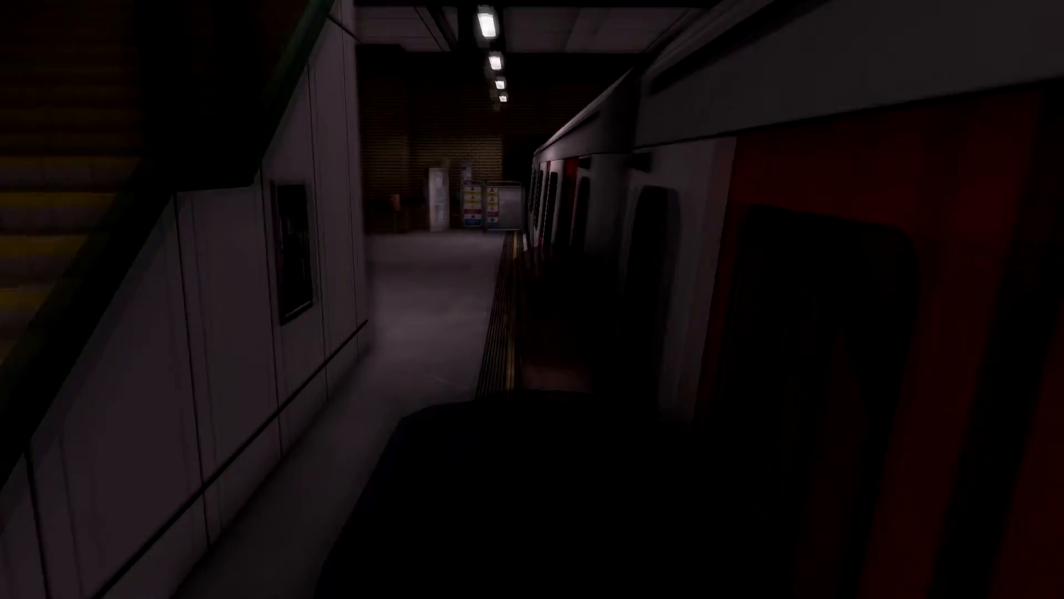
{"action": "key", "text": "w"}
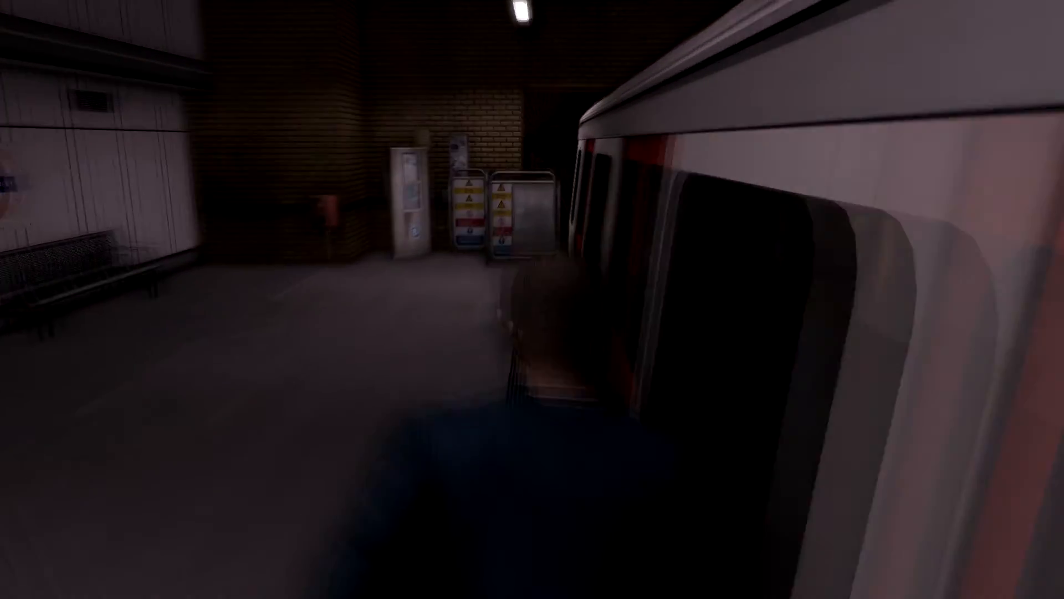
{"action": "key", "text": "w"}
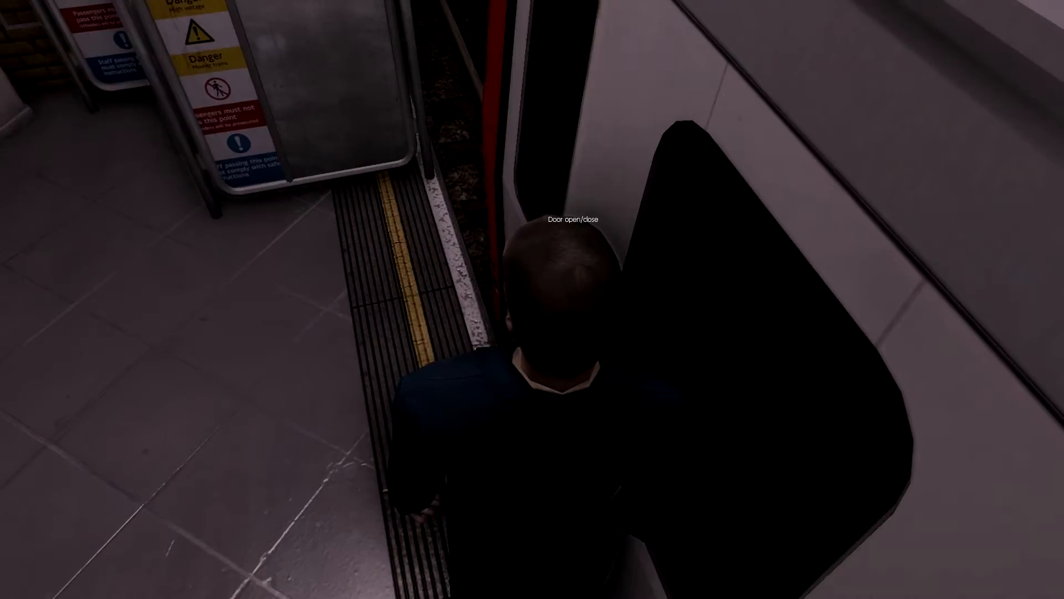
{"action": "left_click", "coordinate": [580, 277]}
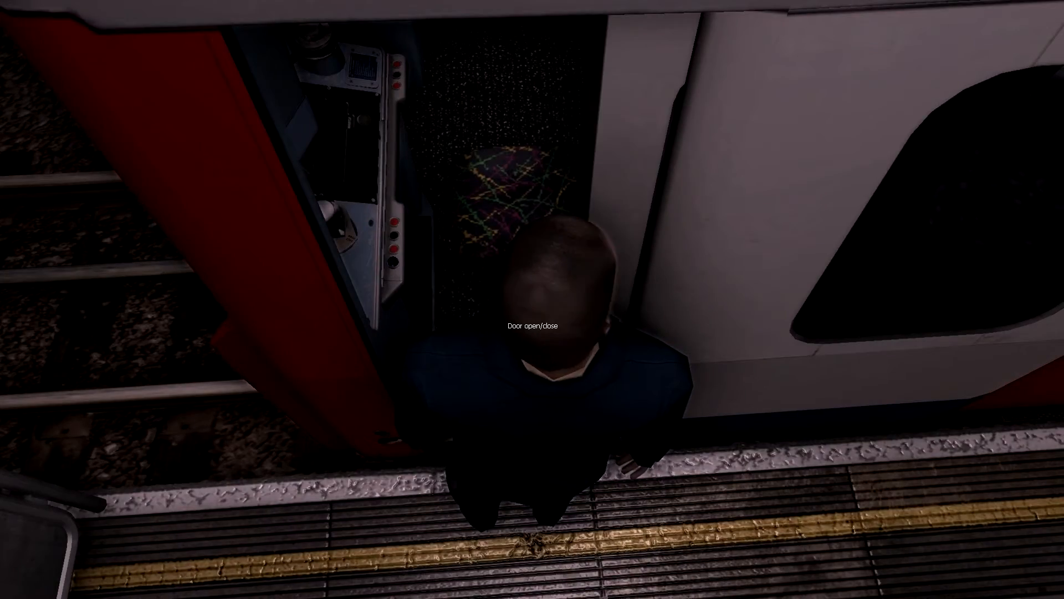
{"action": "key", "text": "w"}
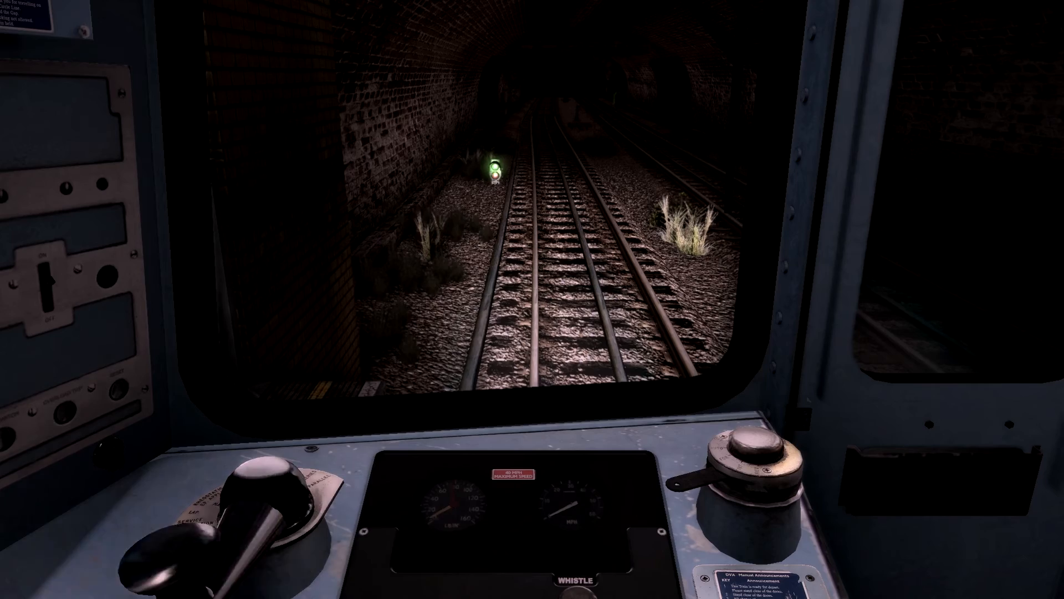
- Drive the train through the tunnel towards Aldgate and return to the main menu
{"action": "key", "text": "w"}
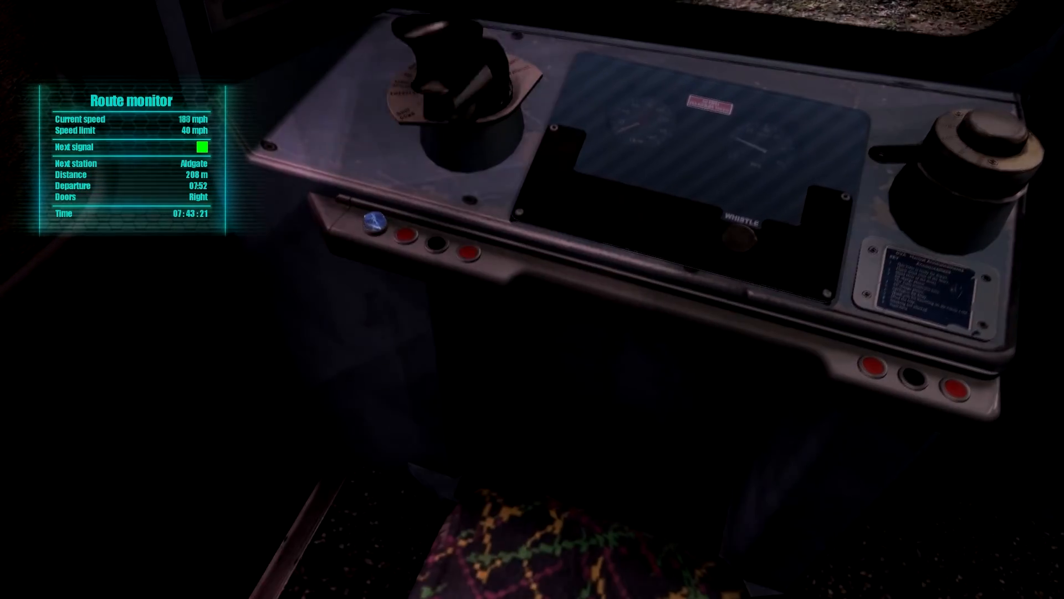
{"action": "key", "text": "s"}
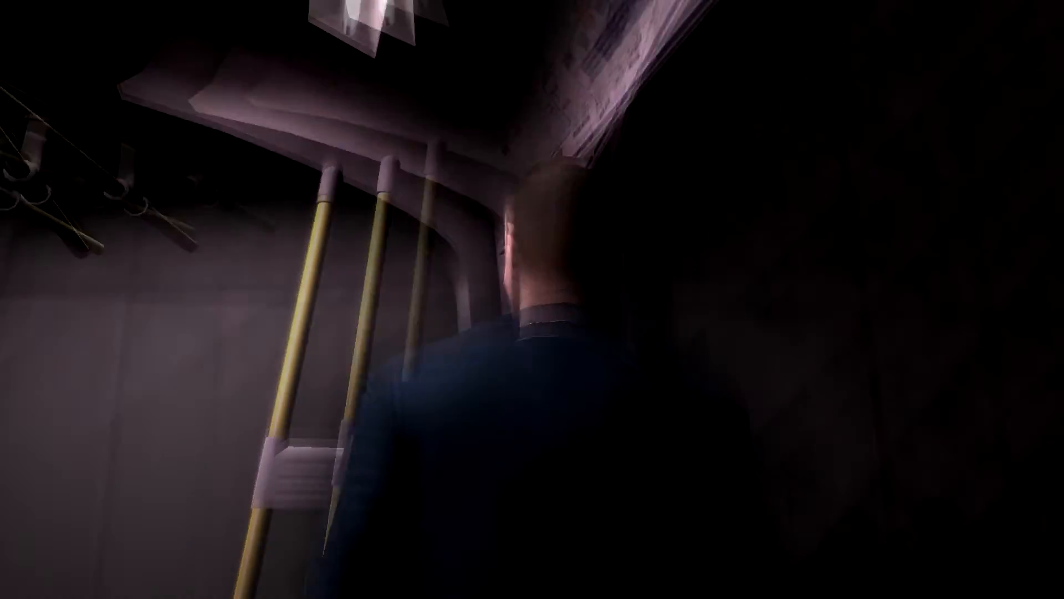
{"action": "key", "text": "Escape"}
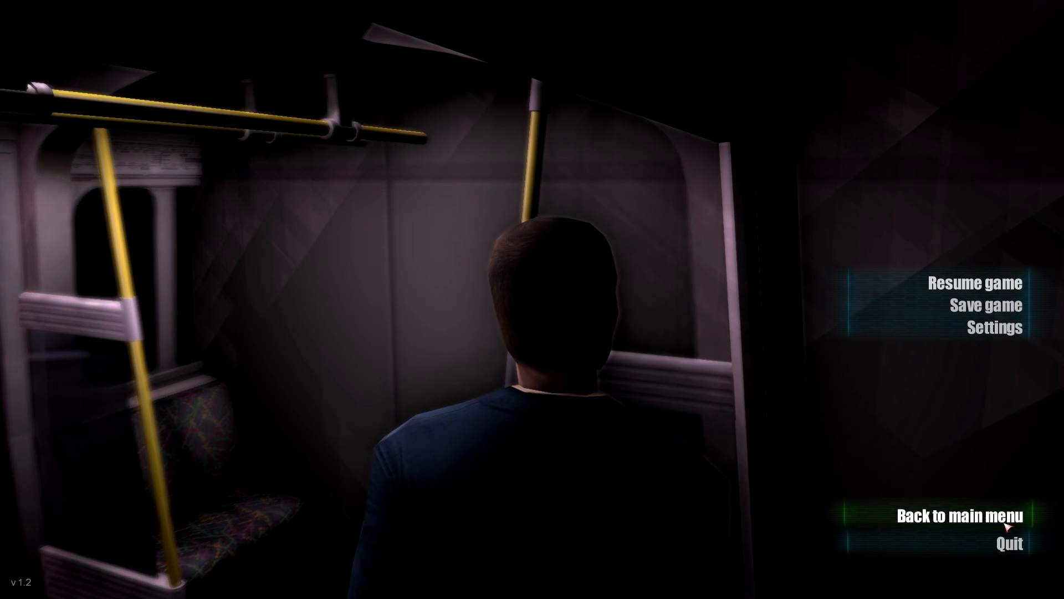
{"action": "left_click", "coordinate": [1009, 514]}
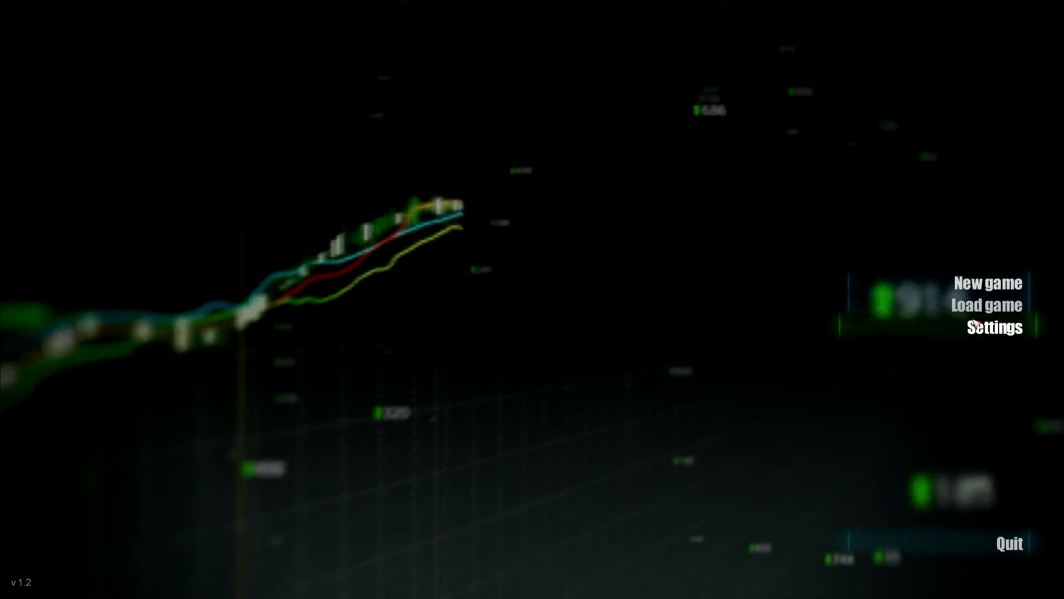
- Start a new Drive to schedule game on the Victoria - Edgware Road route with the 07:08 - 07:28 time slot
{"action": "left_click", "coordinate": [964, 284]}
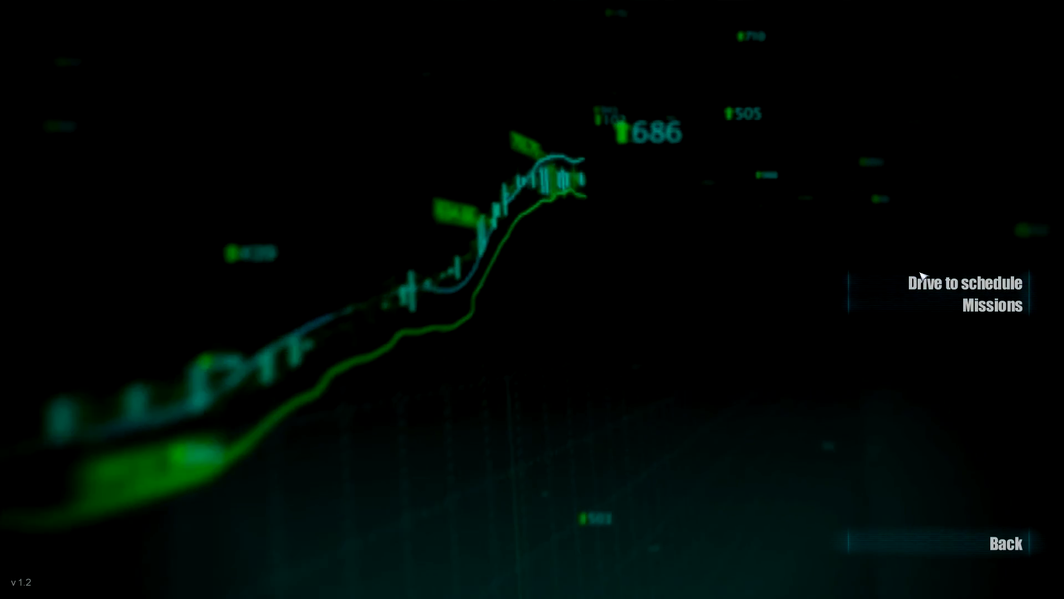
{"action": "left_click", "coordinate": [917, 287]}
{"action": "left_click", "coordinate": [638, 389]}
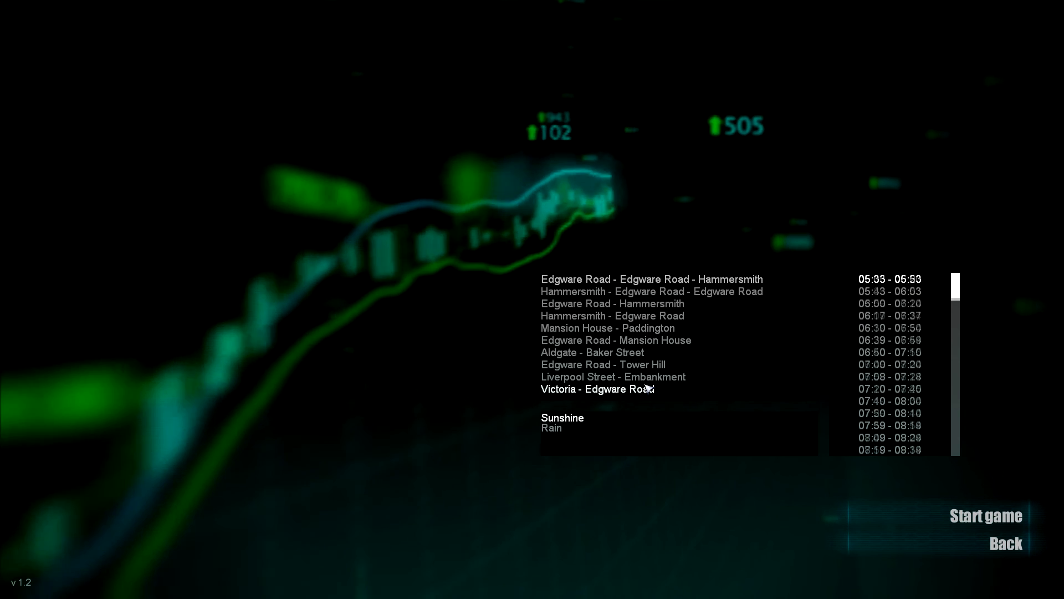
{"action": "left_click", "coordinate": [890, 376]}
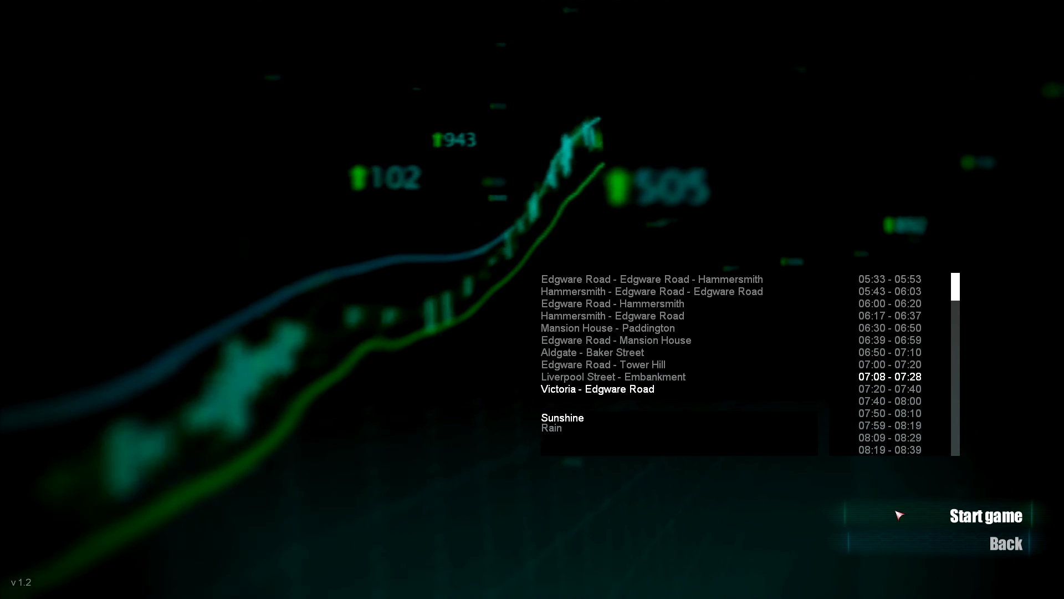
{"action": "left_click", "coordinate": [886, 513]}
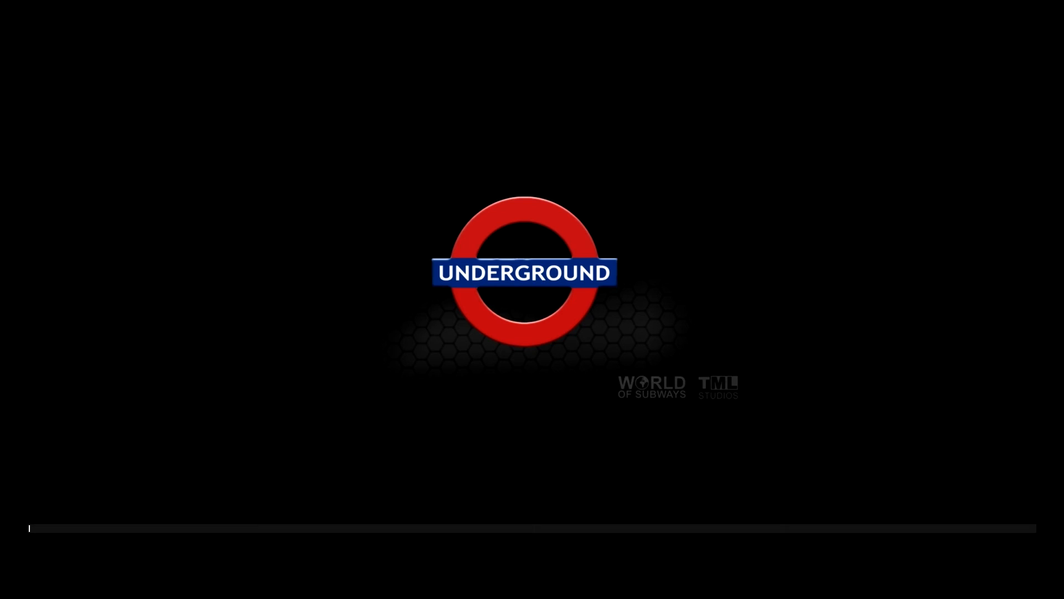